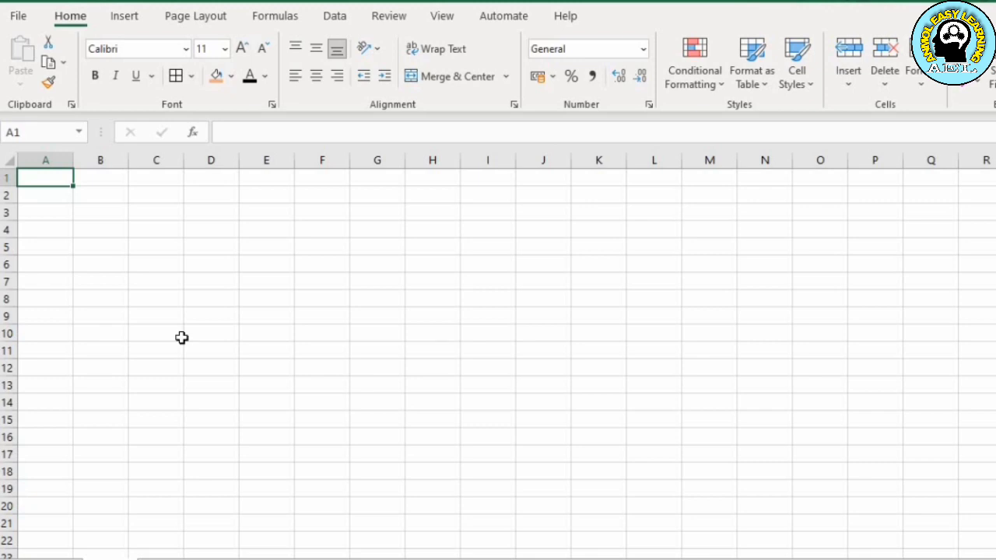
Enter the label Year in cell A2 and the label Month in cell A3.
key(Down)
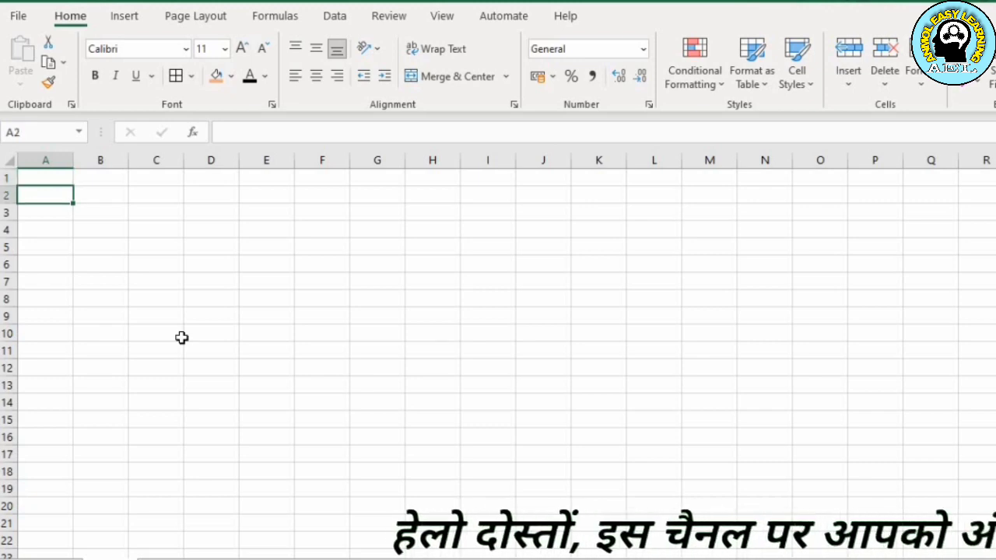
text(Year)
key(Return)
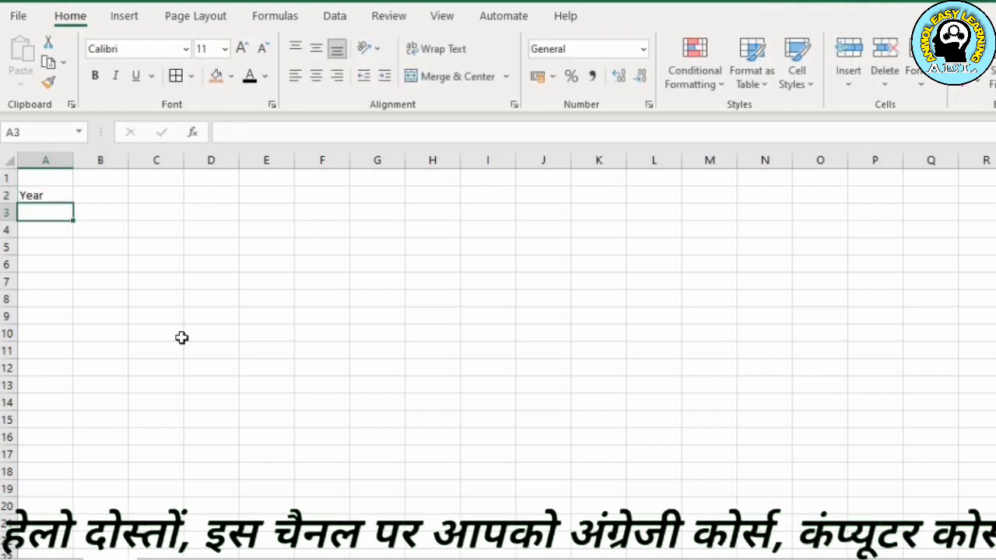
text(Month)
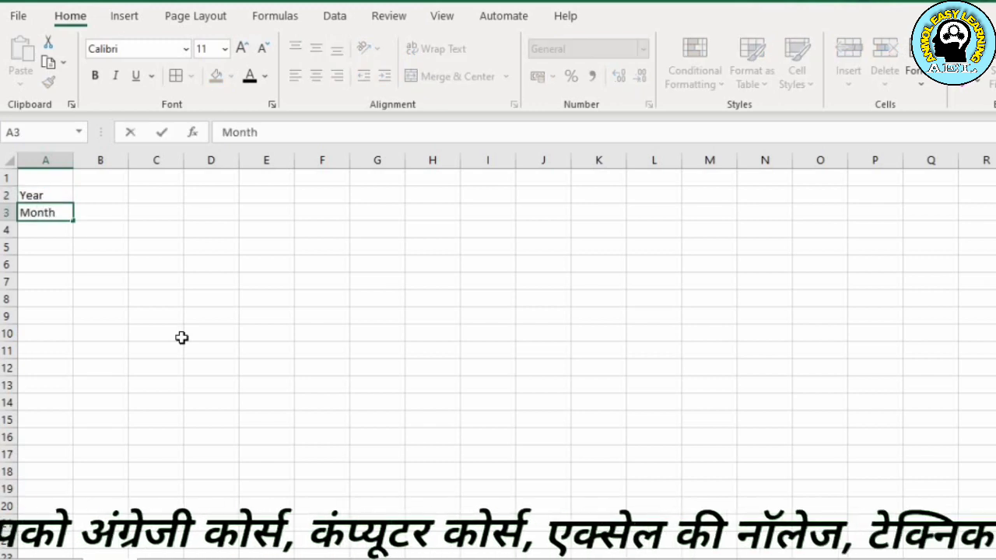
key(Up)
key(Right)
key(Down)
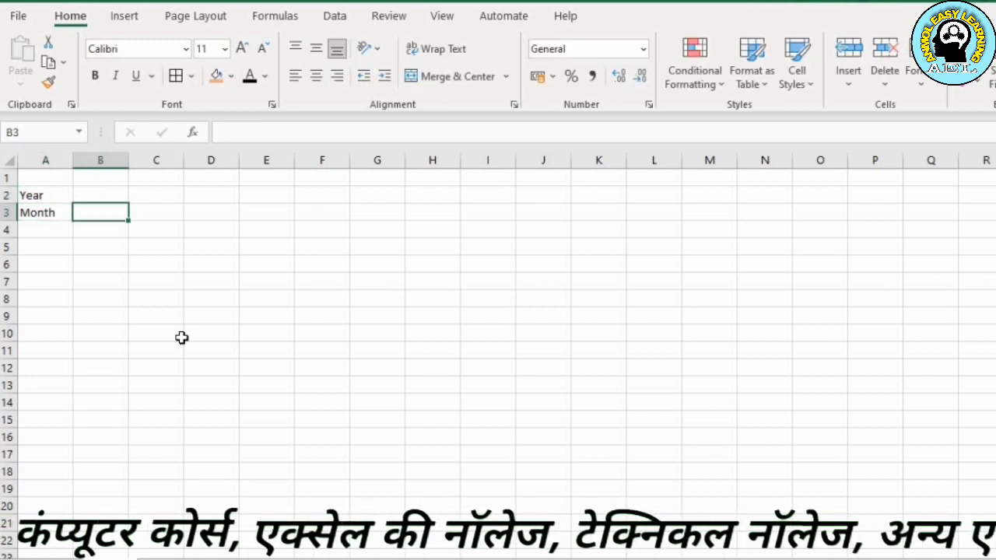
key(Left)
key(Down)
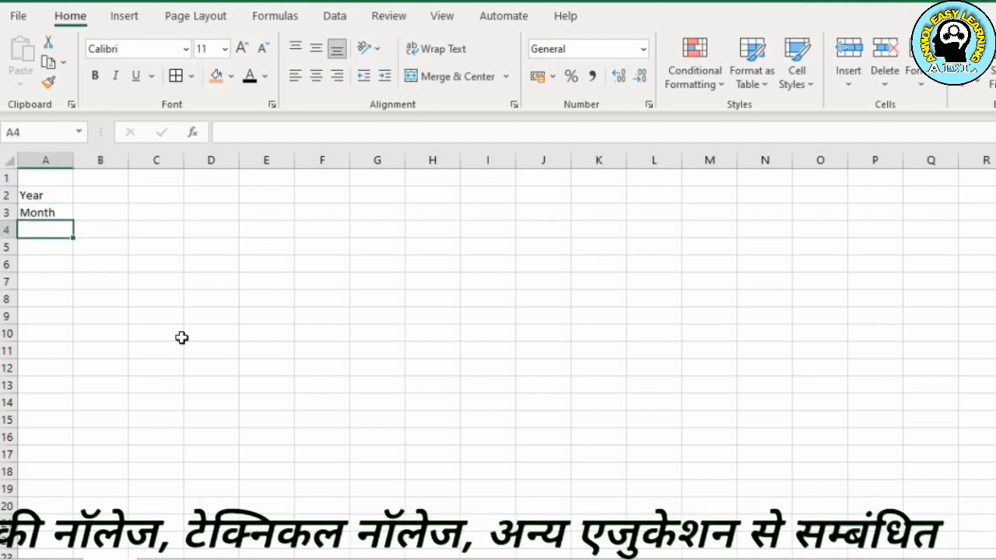
Enter the column headers Emp ID in cell A5 and Name in cell B5.
key(Down)
text(Emp)
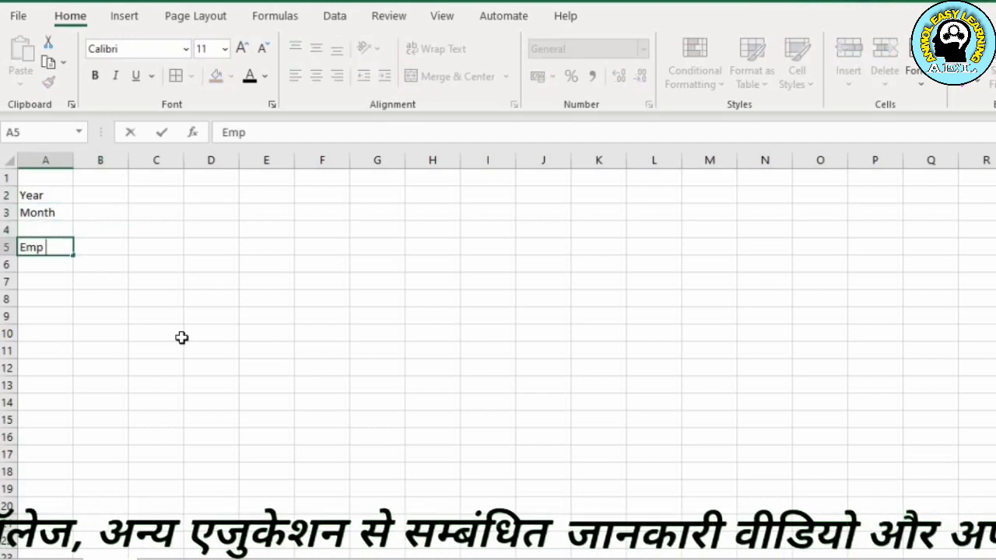
text( ID)
key(Return)
key(Up)
key(Right)
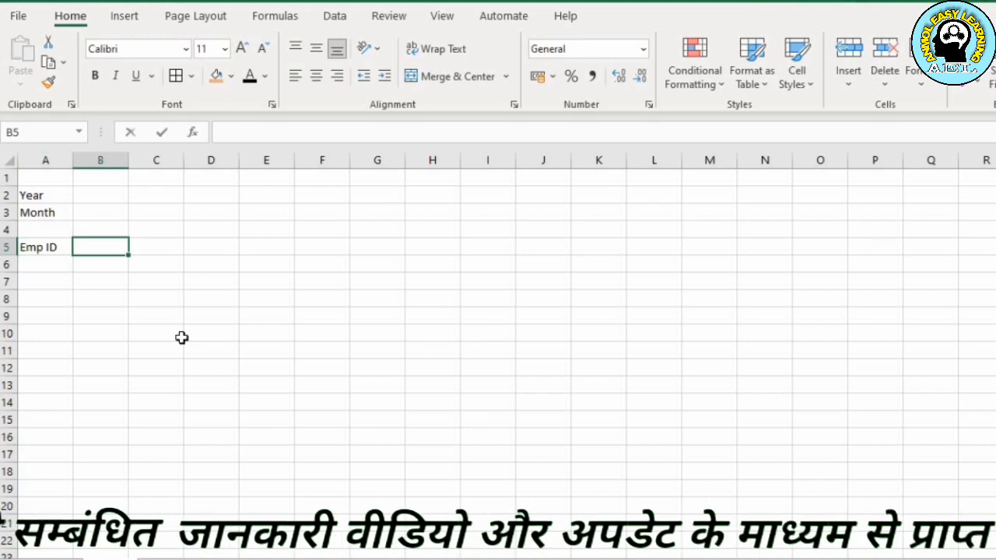
text(Name)
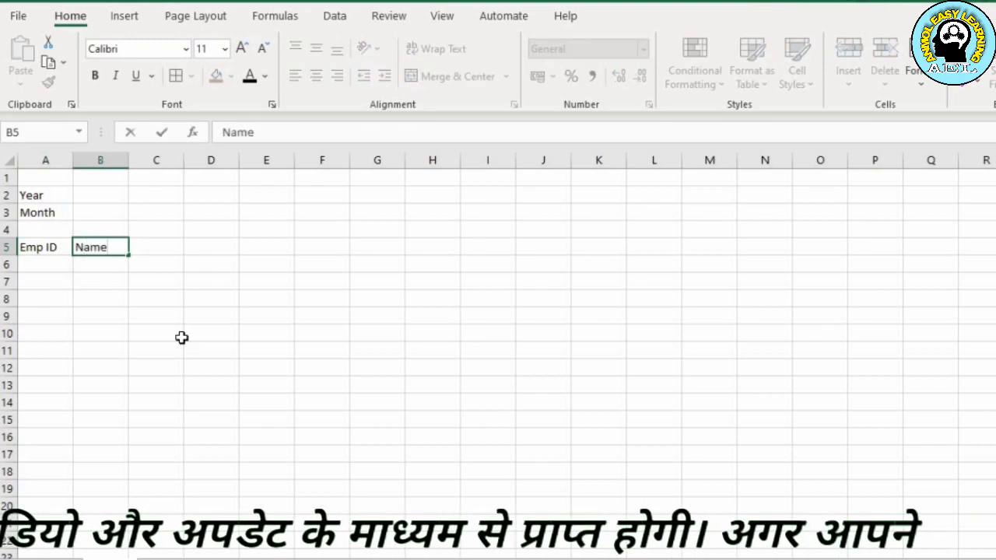
key(Return)
Enter the column header Designation in cell C5.
key(Up)
key(Right)
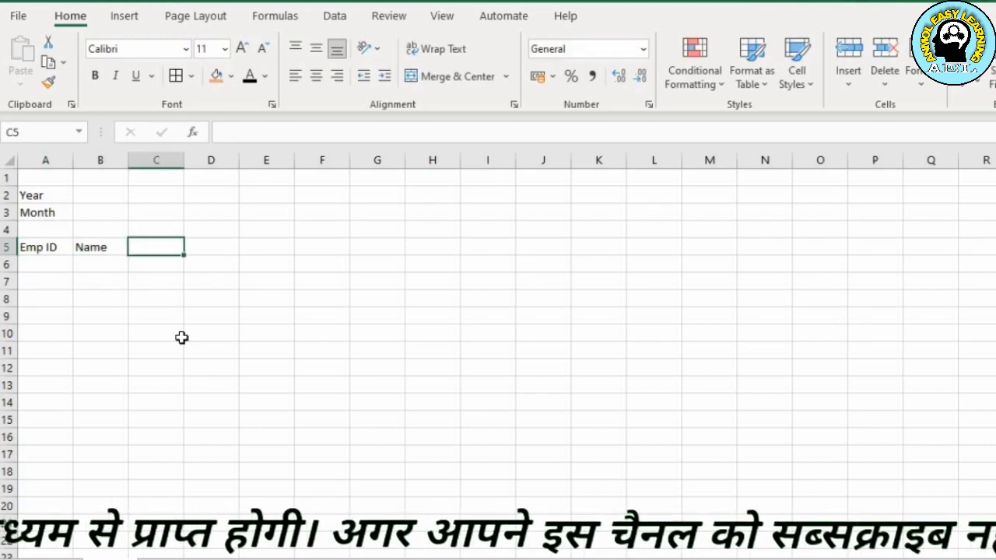
text(Desin)
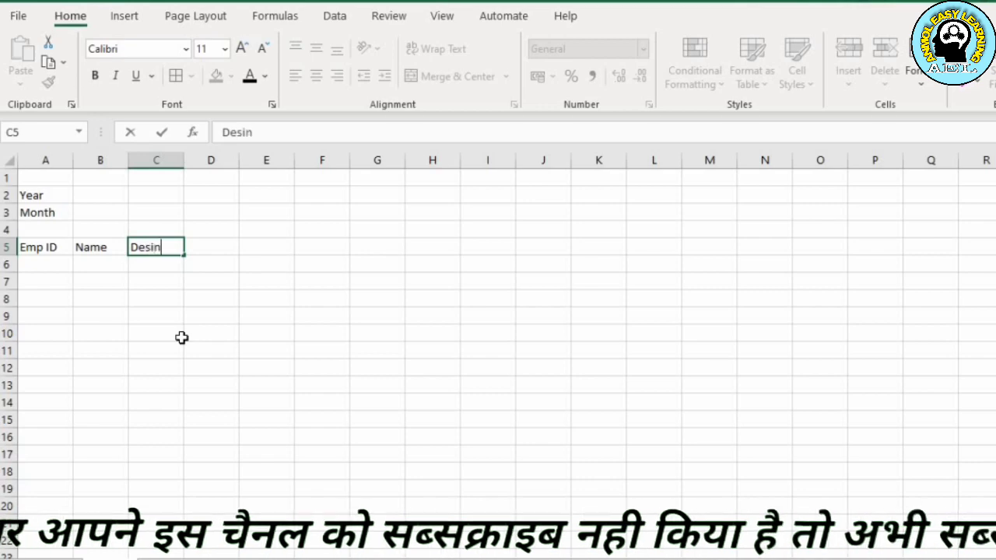
key(BackSpace)
text(gnation)
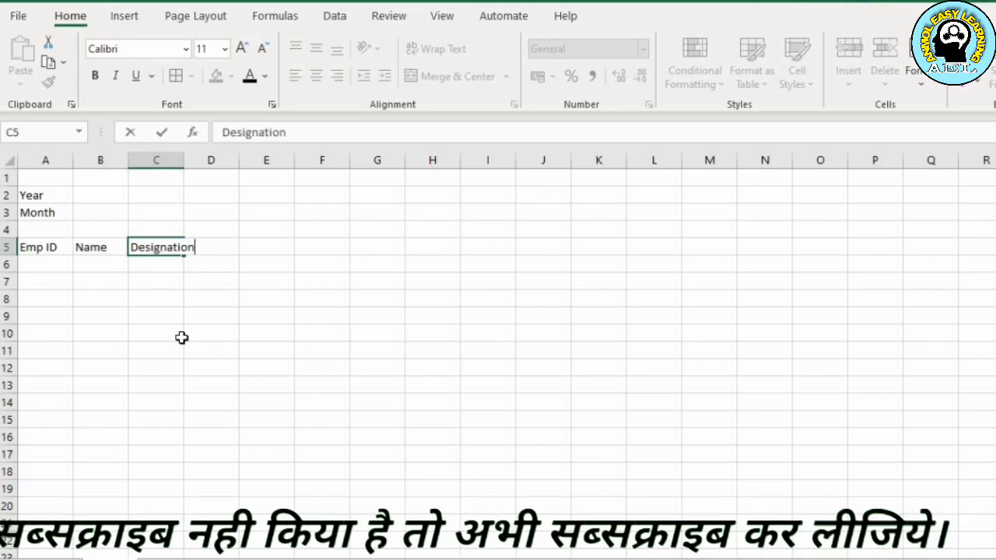
key(Return)
key(Up)
key(Left)
key(Left)
key(Right)
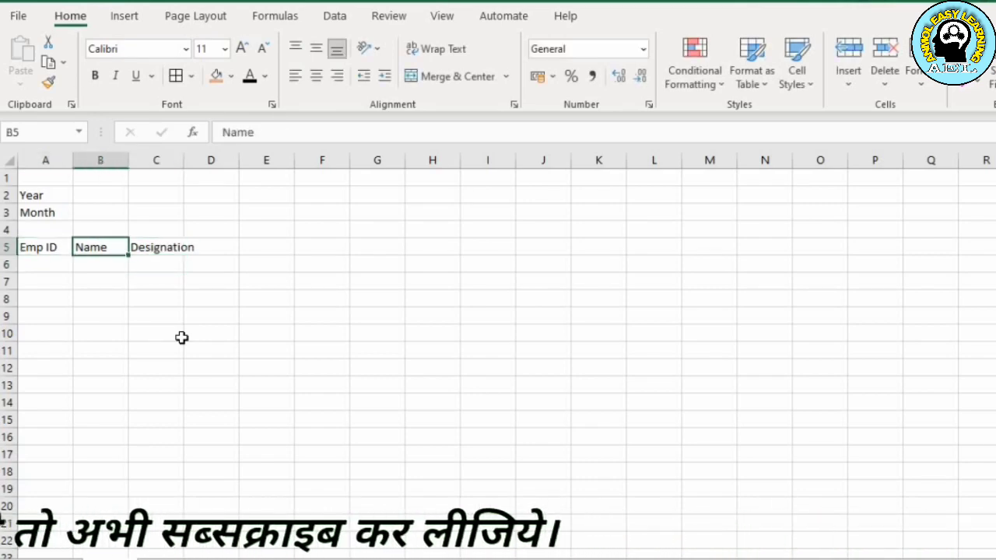
Enter the start date 1-Jan-23 in cell D4, one row above the header row.
key(Right)
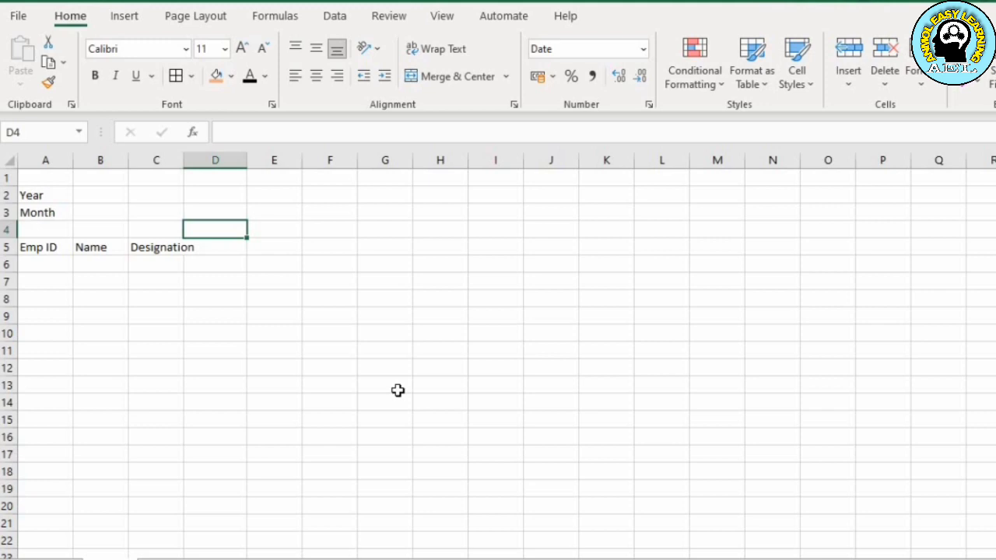
text(1-)
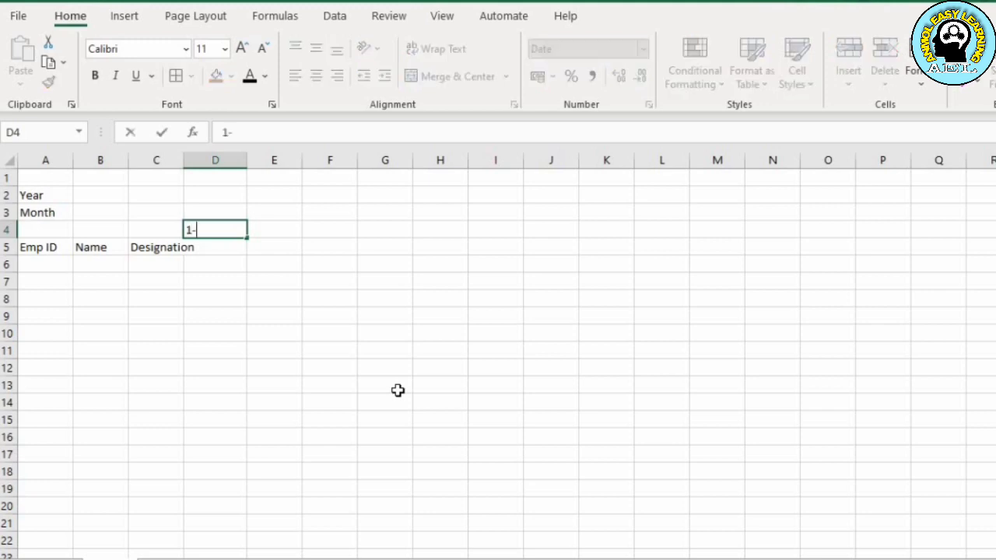
text(Jan-23)
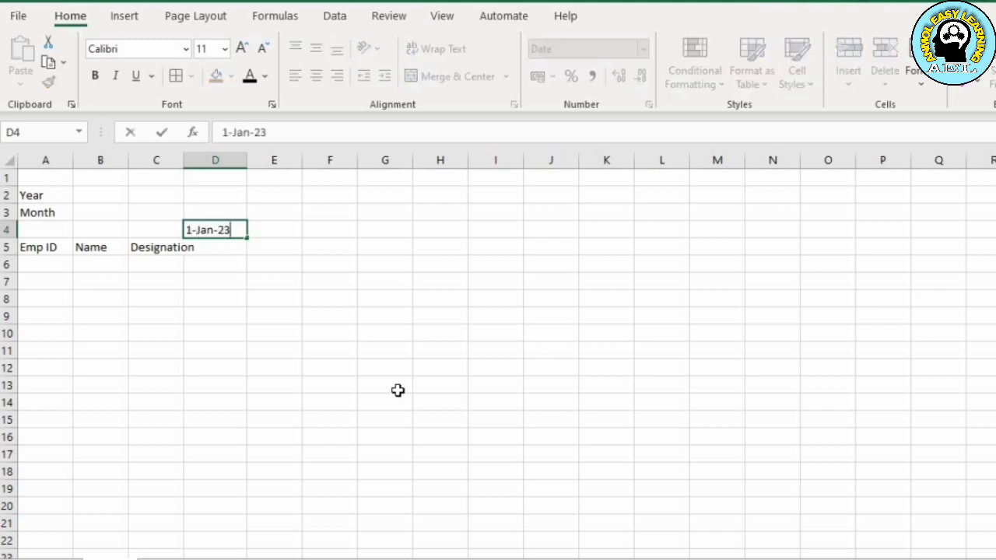
key(Return)
key(Up)
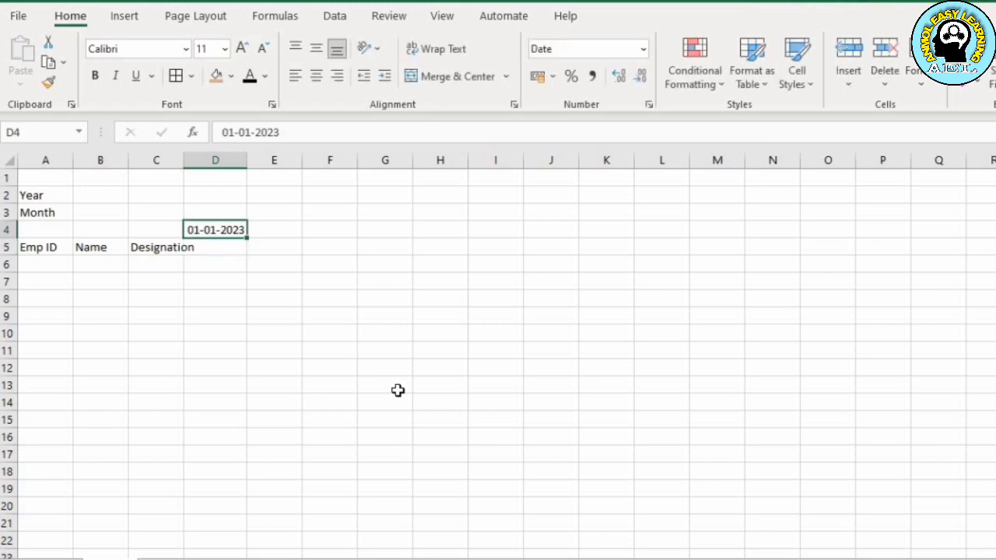
Format the date in cell D4 with the custom number format dd-mmm-yy.
right_click(234, 229)
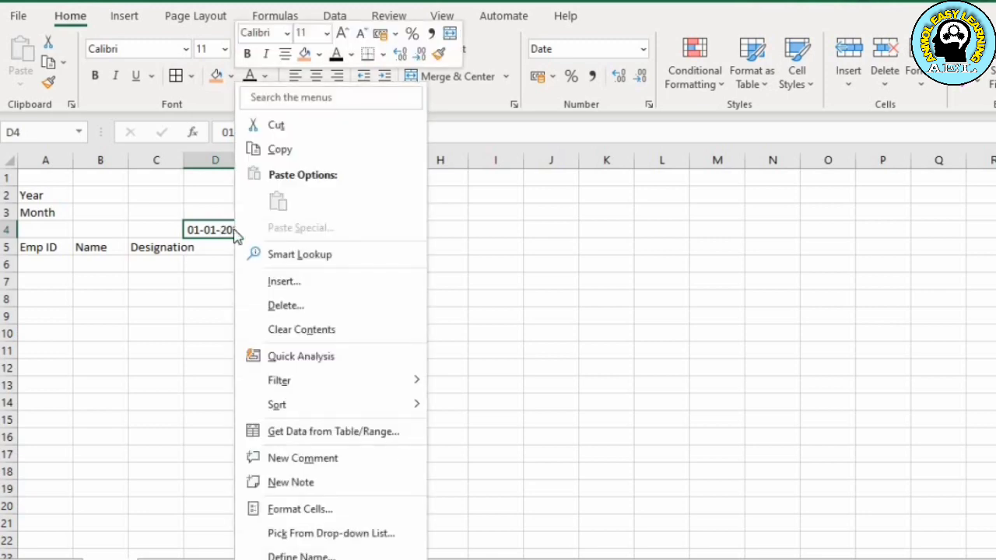
click(286, 508)
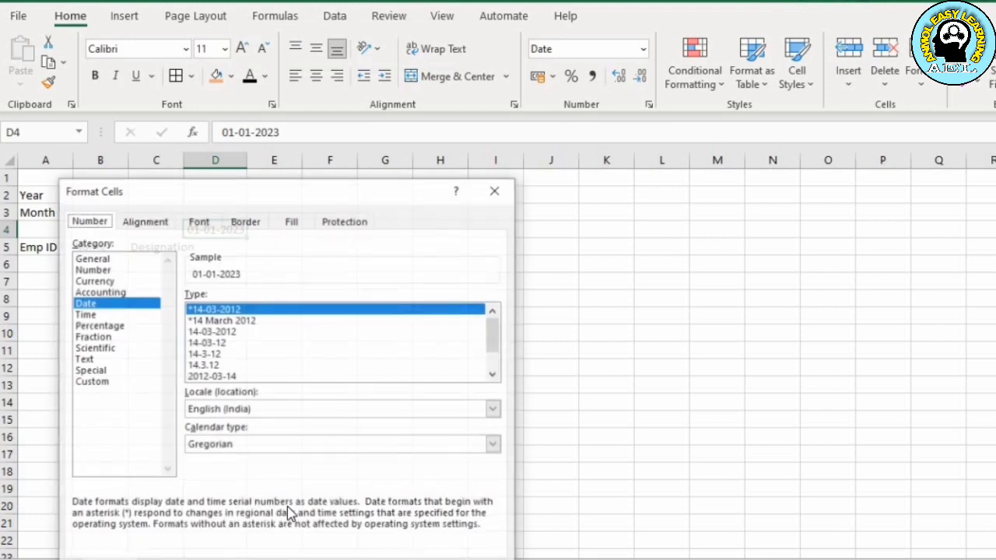
click(97, 384)
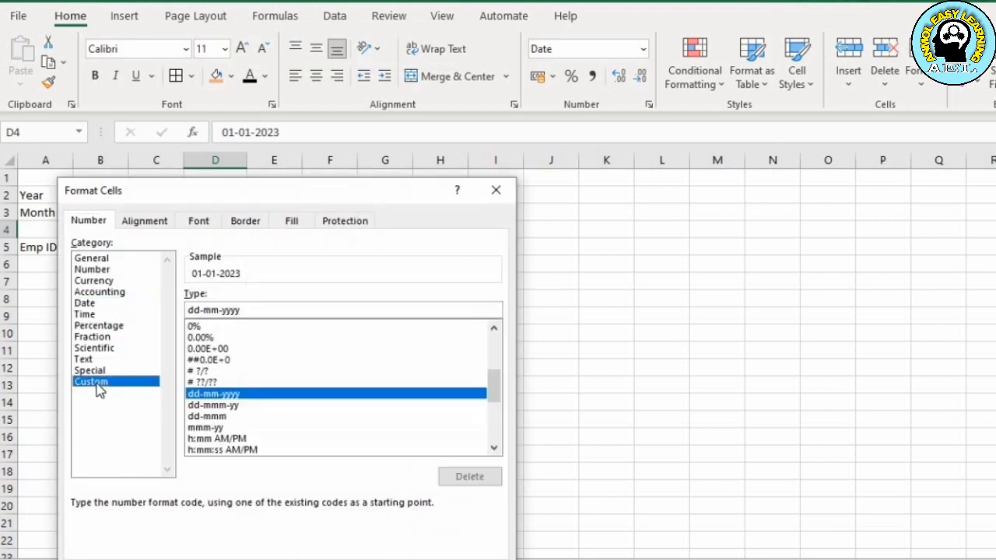
click(233, 407)
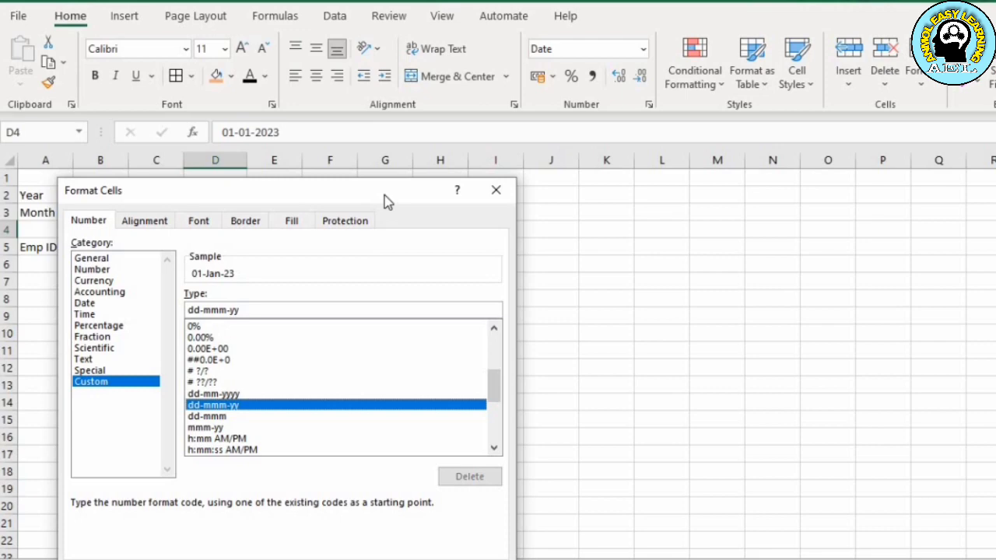
drag(385, 196, 395, 127)
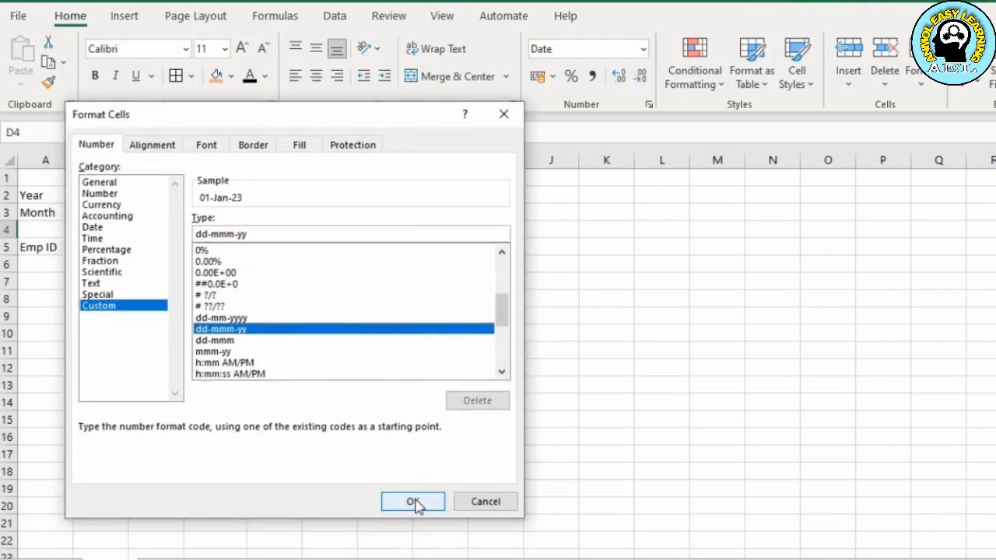
click(412, 502)
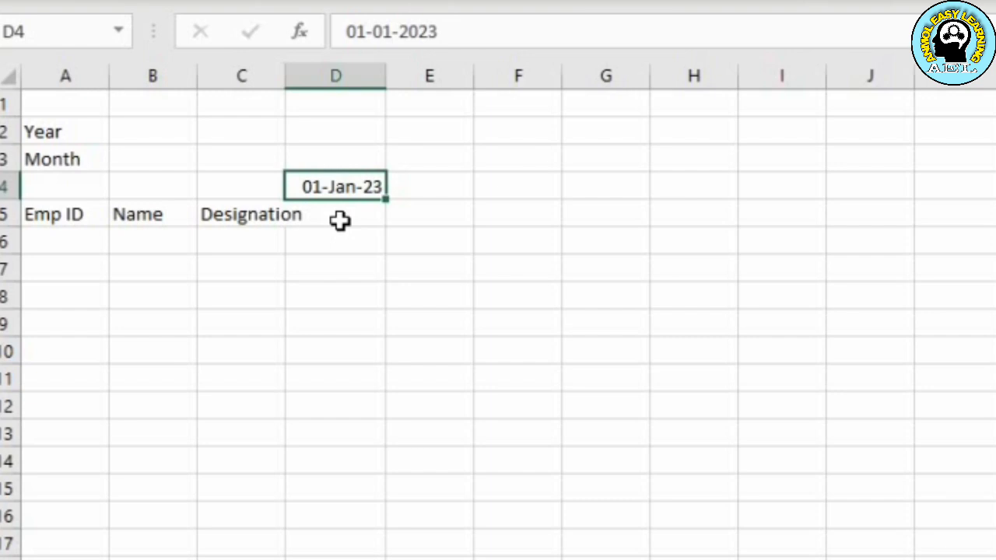
Enter the formula =D4+1 in cell E4 to produce the next day's date.
key(Right)
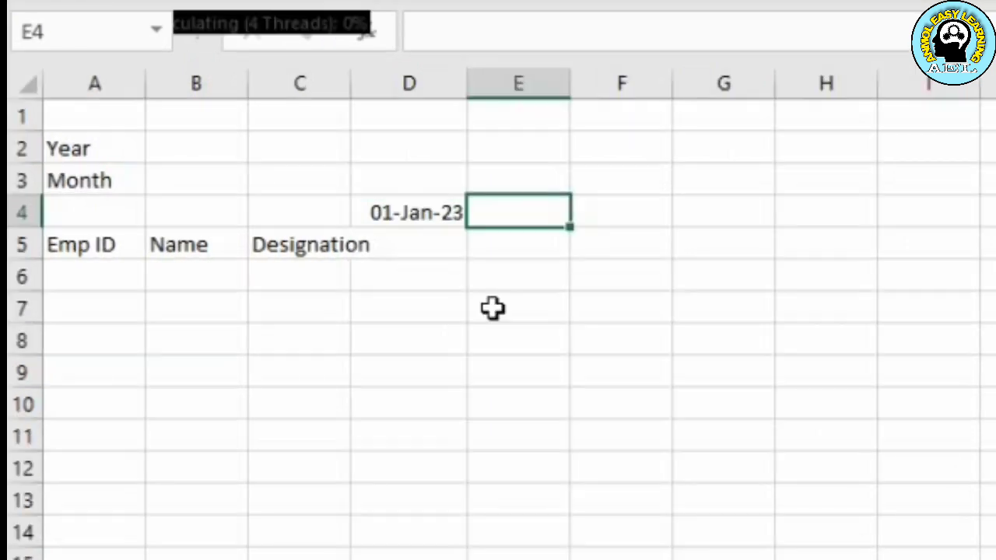
text(=)
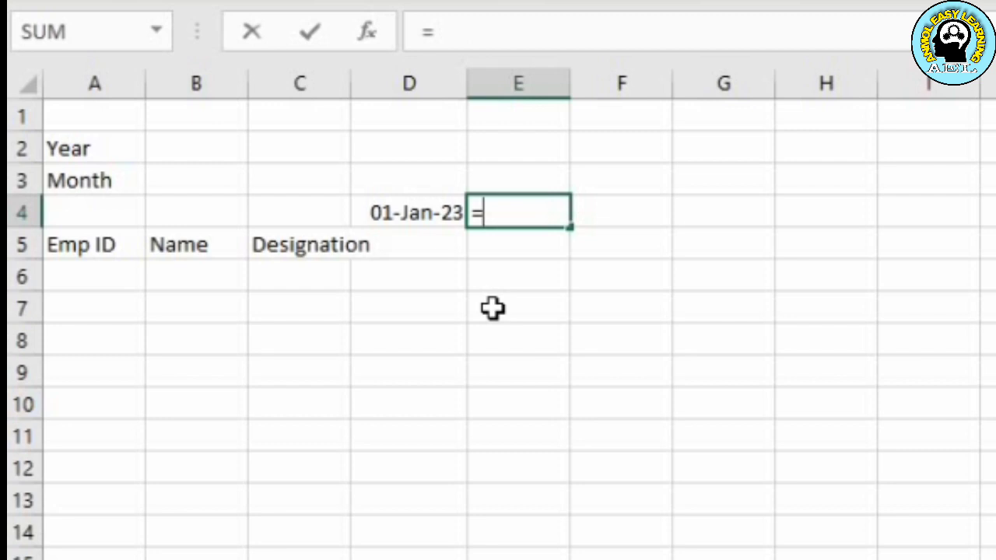
click(407, 216)
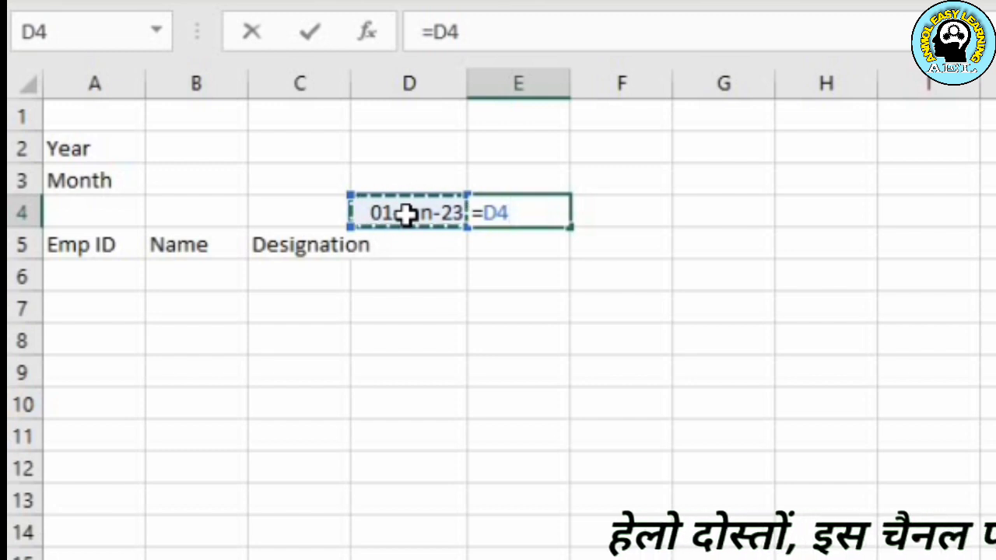
text(+)
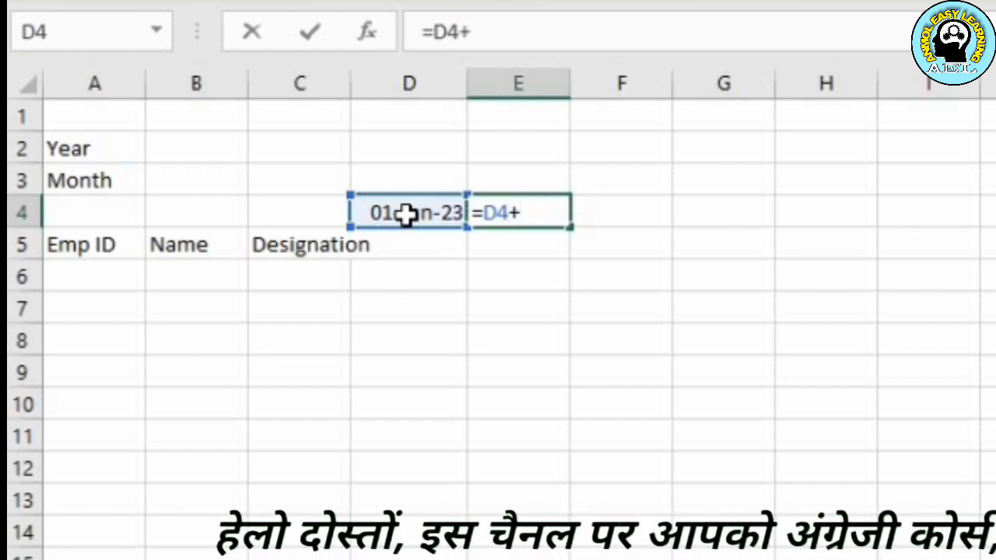
text(1)
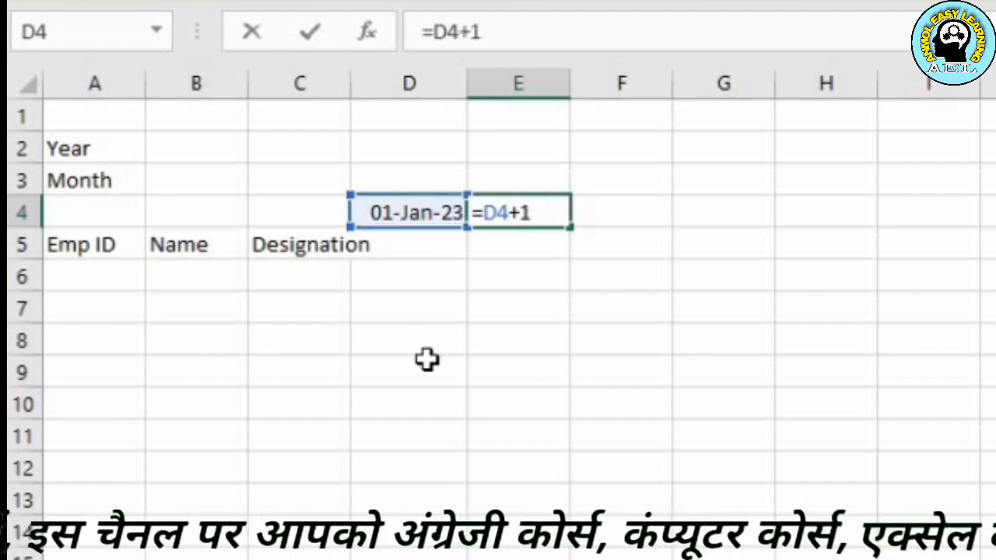
key(Return)
key(Up)
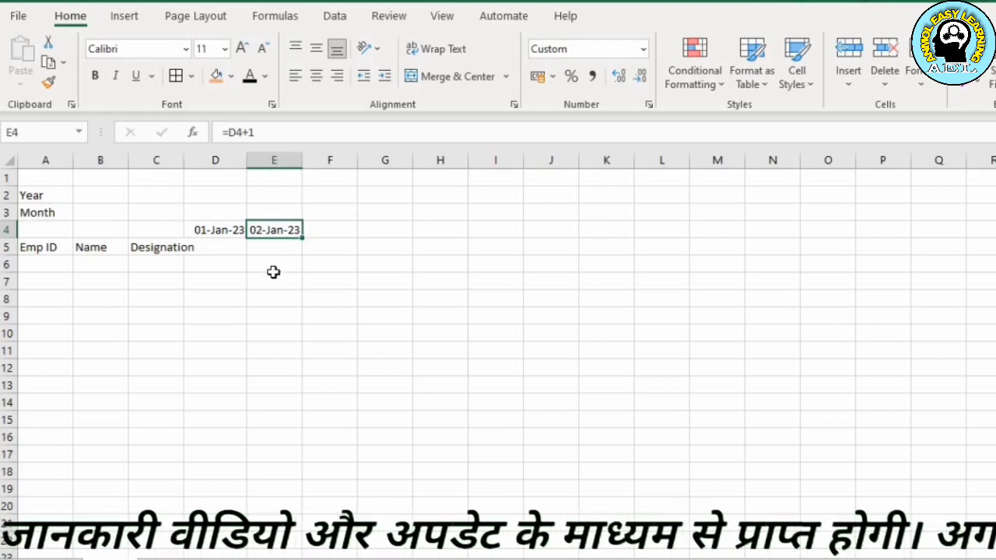
Fill the date formula from cell E4 rightward along row 4 through column T.
key(shift+Right)
key(shift+Right)
key(shift+Right)
key(shift+Right)
key(shift+Right)
key(shift+Right)
key(shift+Right)
key(shift+Right)
key(shift+Right)
key(shift+Right)
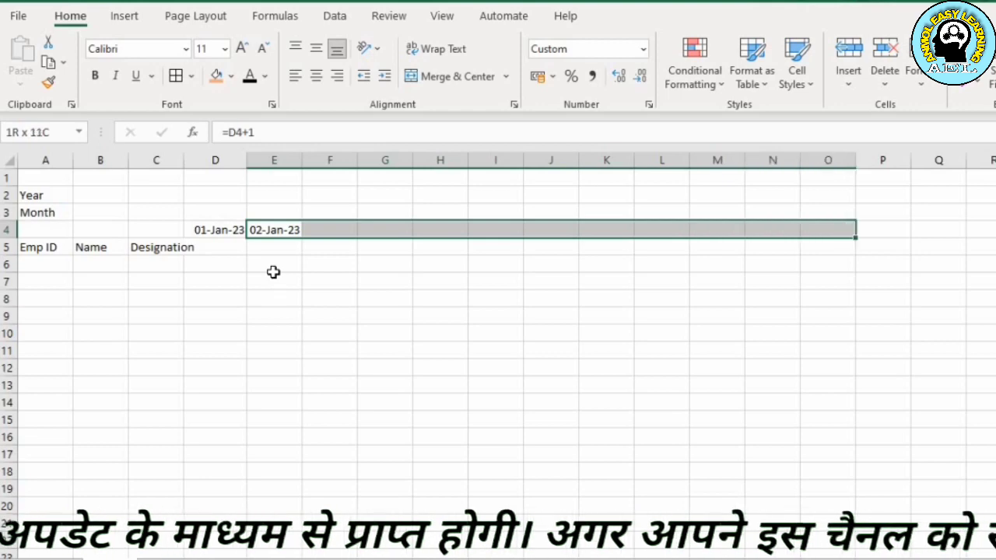
key(shift+Right)
key(shift+Right)
key(shift+Right)
key(shift+Right)
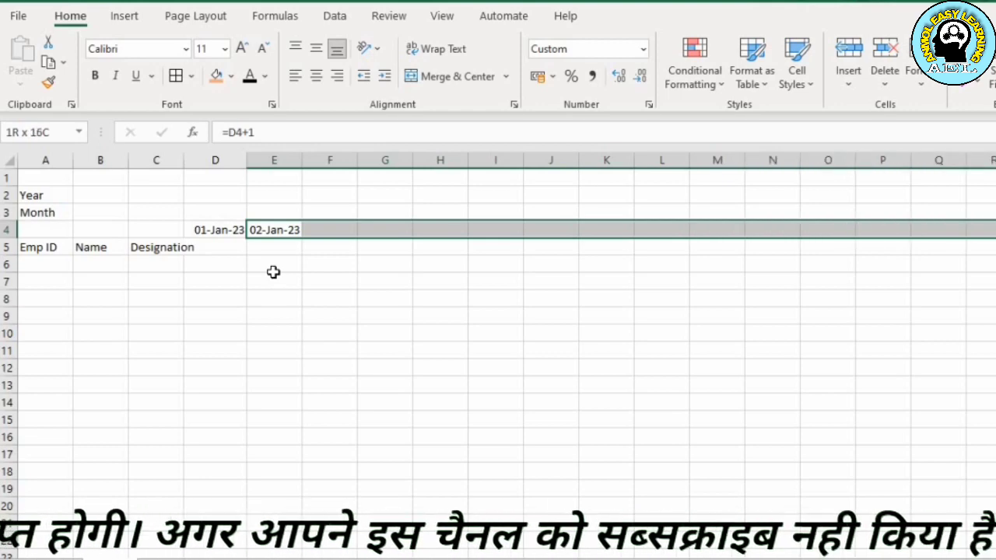
key(ctrl+r)
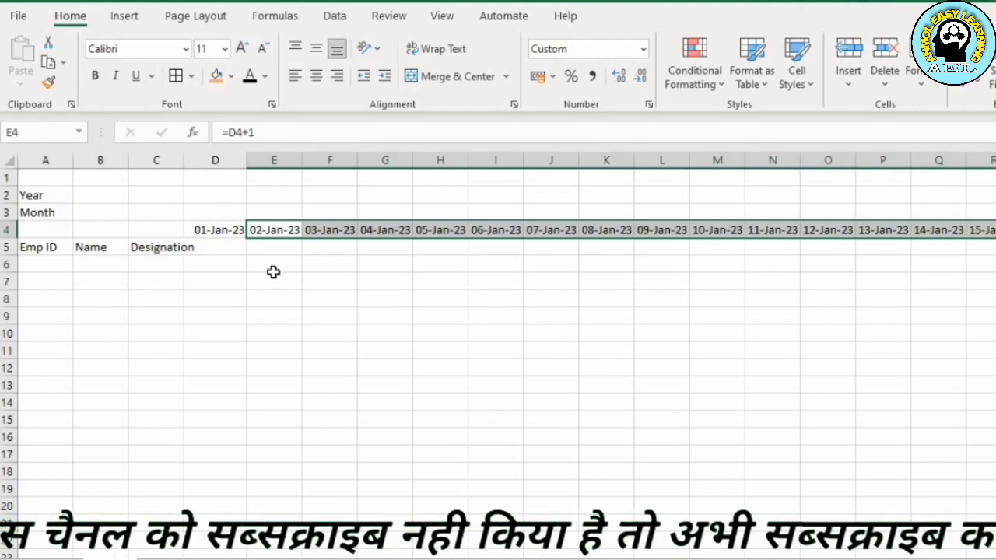
Extend the row 4 selection beyond column AK and fill the date formula right, covering all dates through 31-Jan-23.
key(shift+Right)
key(shift+Right)
key(shift+Right)
key(shift+Right)
key(shift+Right)
key(shift+Right)
key(shift+Right)
key(shift+Right)
key(shift+Right)
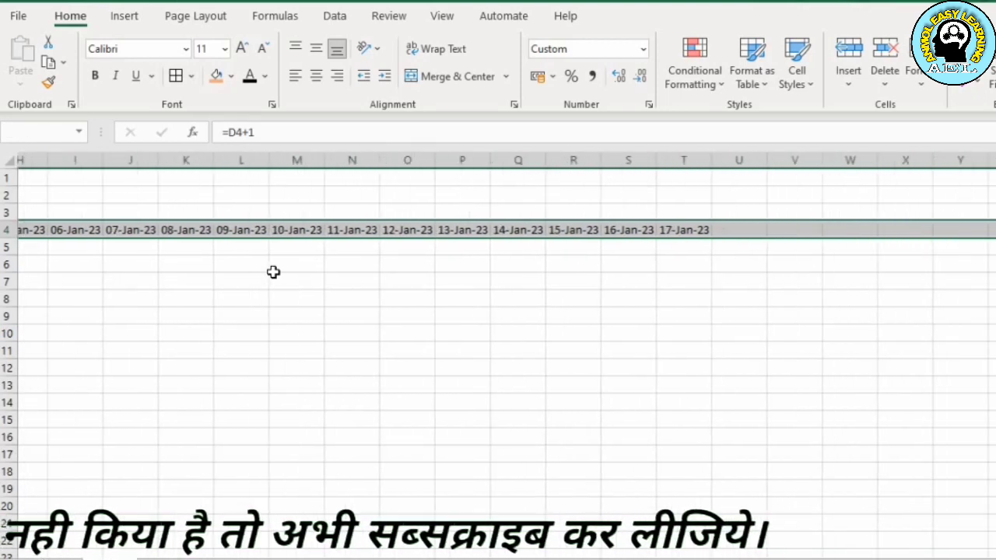
key(shift+Right)
key(shift+Right)
key(shift+Right)
key(shift+Right)
key(shift+Right)
key(shift+Right)
key(shift+Right)
key(shift+Right)
key(shift+Right)
key(shift+Right)
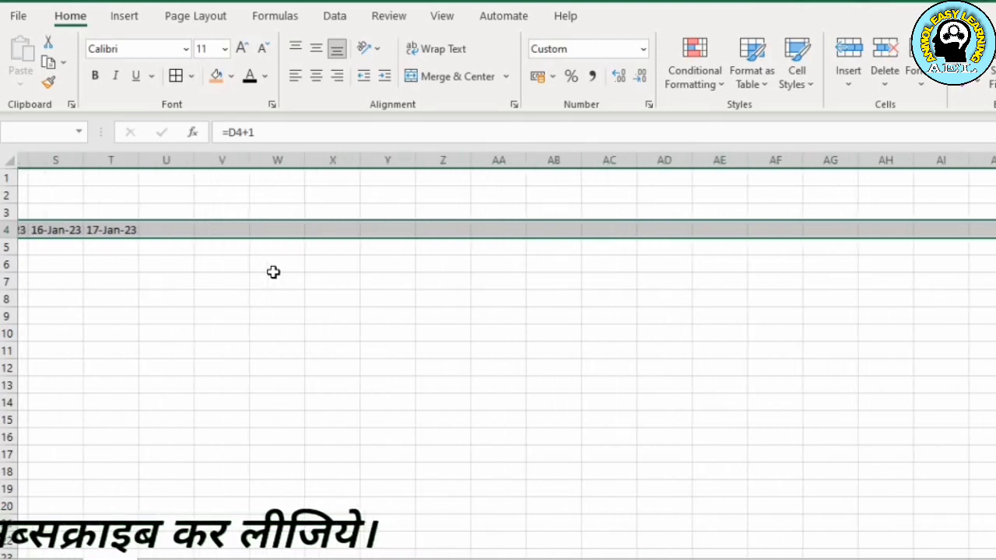
key(ctrl+r)
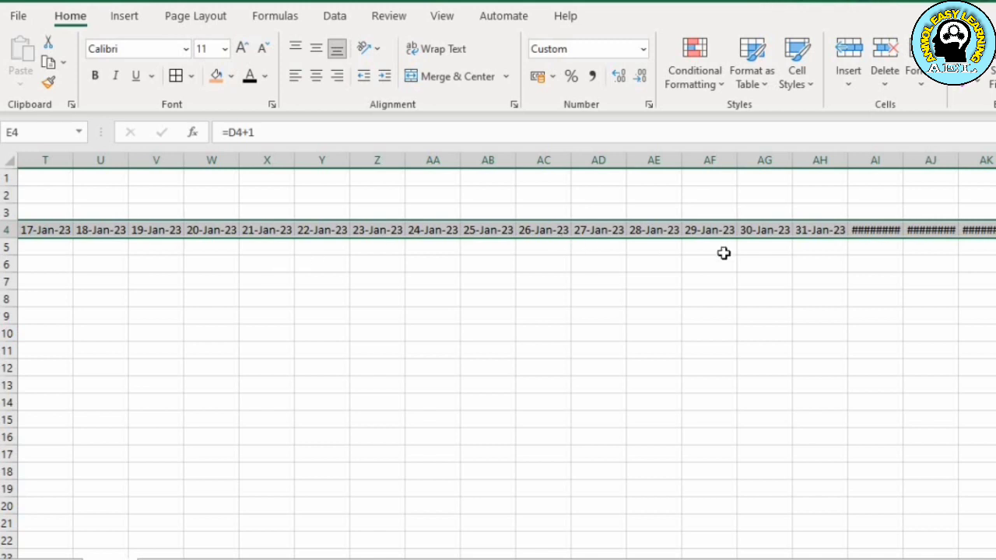
Clear the surplus date cells after 31-Jan-23 in row 4, starting from cell AI4.
click(810, 228)
key(Right)
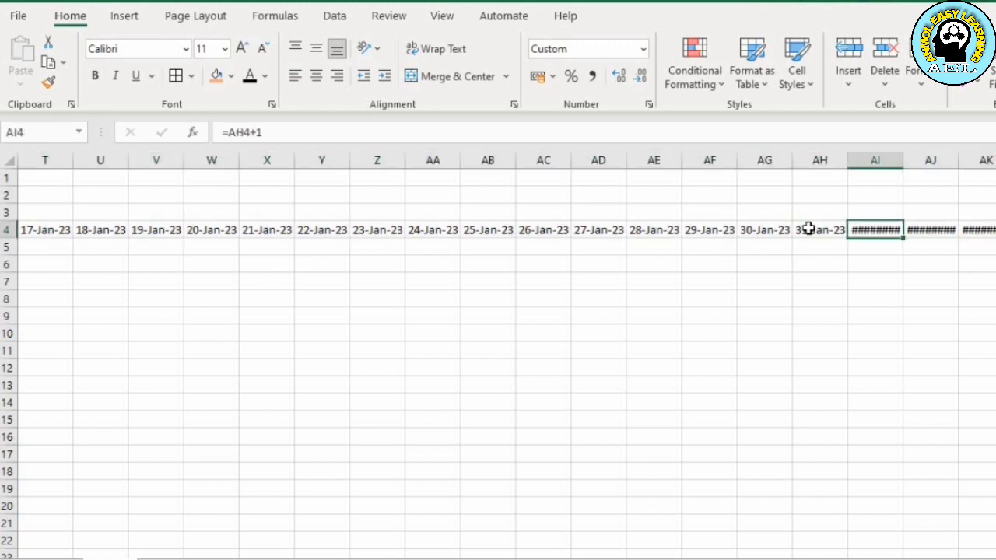
key(shift+Right)
key(shift+Right)
key(shift+Right)
key(Delete)
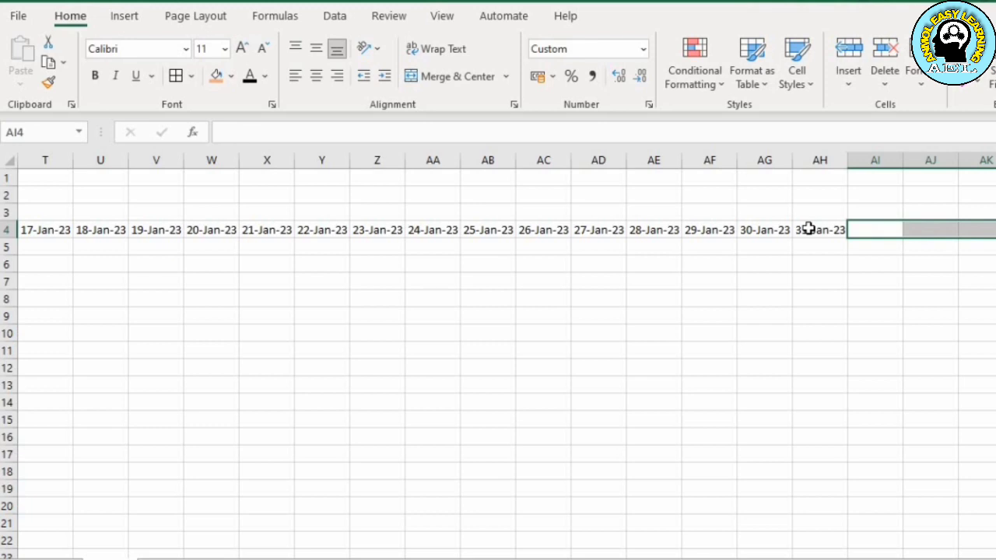
Rotate the text of all January dates in D4:AH4 to a 90-degree vertical orientation.
key(Left)
key(Left)
key(Left)
key(ctrl+Left)
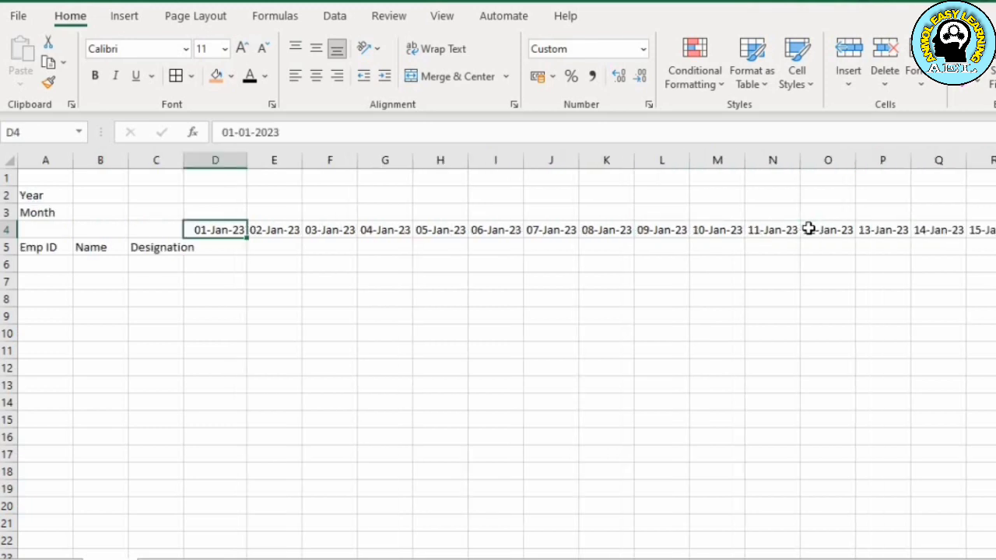
key(shift+Right)
key(shift+Right)
key(shift+Right)
key(shift+Right)
key(shift+Right)
key(shift+Right)
key(shift+Right)
key(shift+Right)
key(shift+Right)
key(shift+Right)
key(shift+Right)
key(shift+Right)
key(shift+Right)
key(shift+Right)
key(shift+Right)
key(shift+Right)
key(shift+Right)
key(shift+Right)
key(shift+Right)
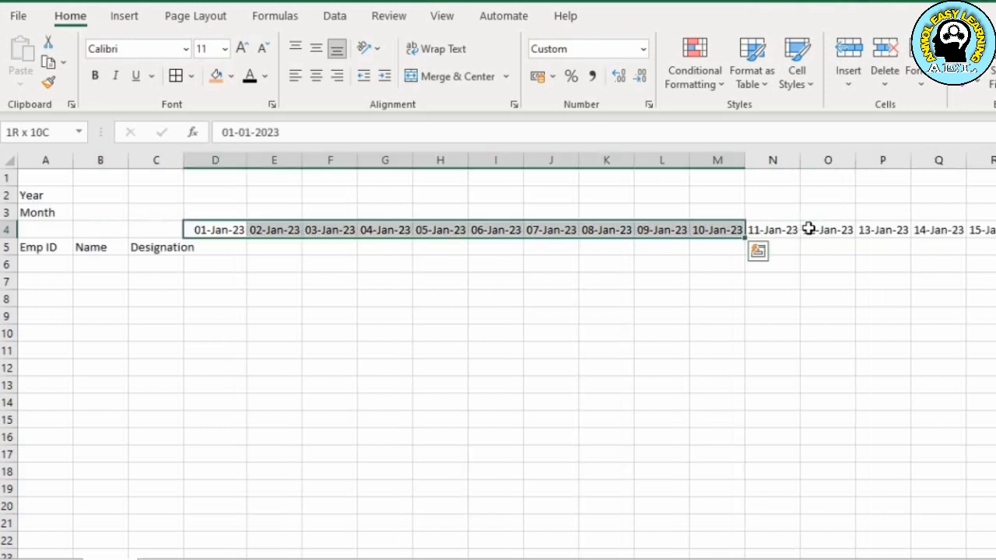
key(shift+Right)
key(shift+Right)
key(shift+Right)
key(shift+Right)
key(shift+Right)
key(shift+Right)
key(shift+Right)
key(shift+Right)
key(shift+Right)
key(shift+Right)
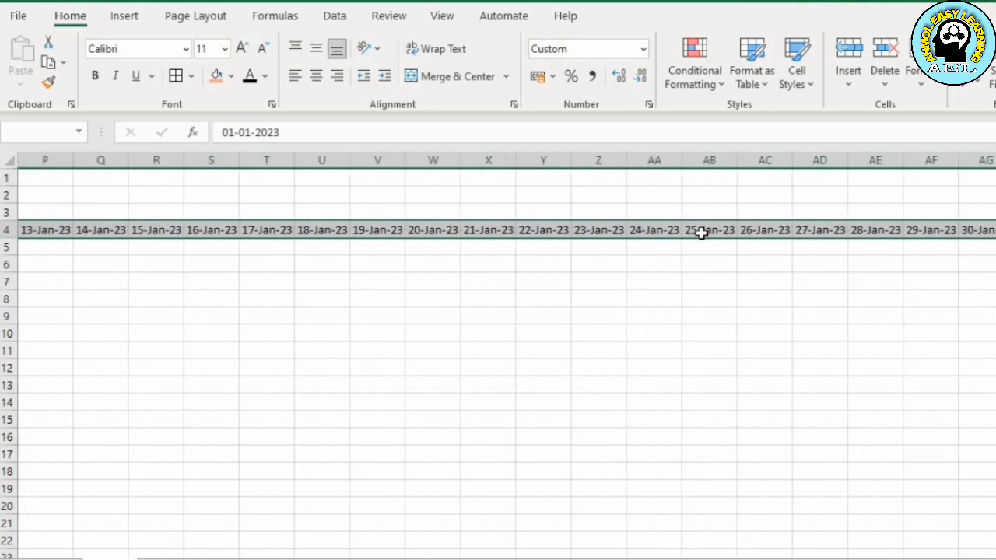
right_click(535, 227)
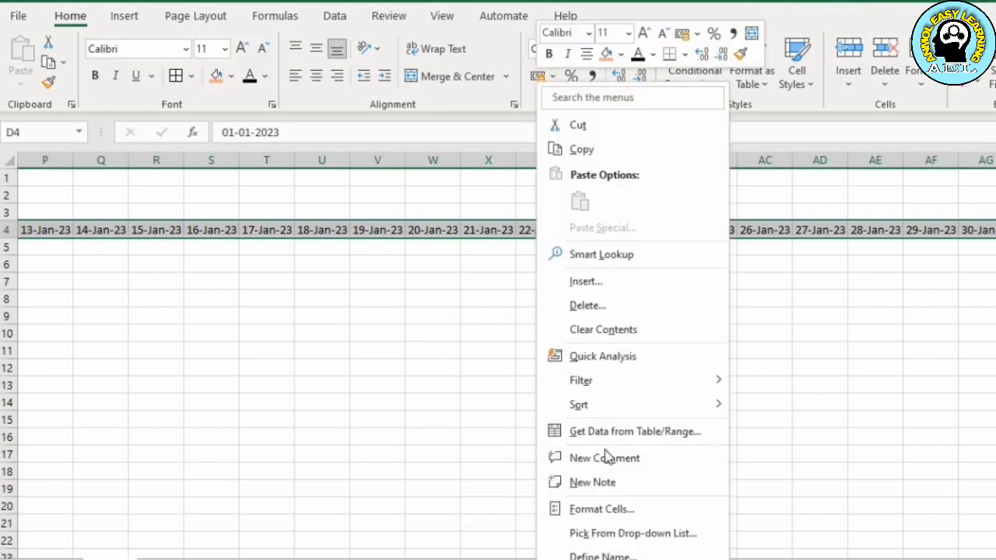
click(598, 514)
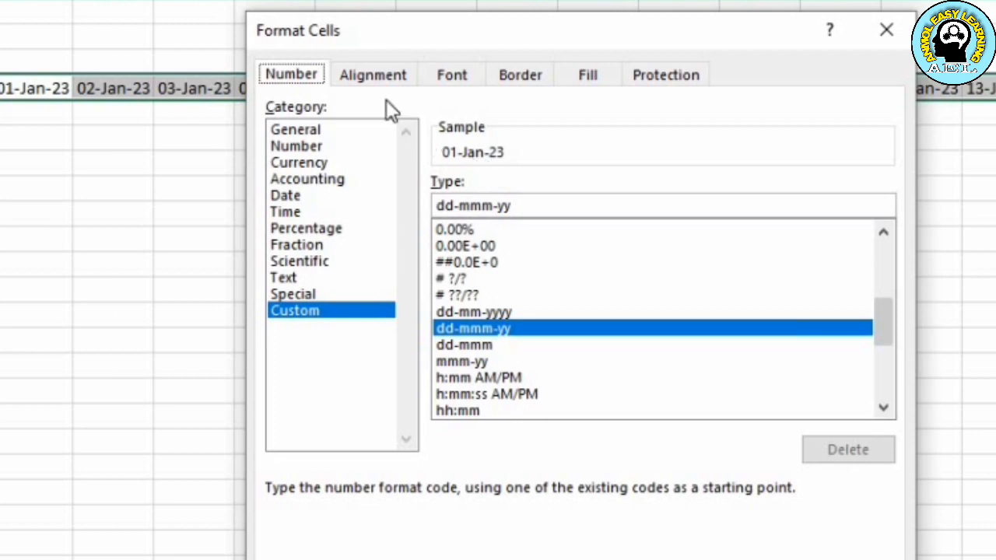
click(375, 84)
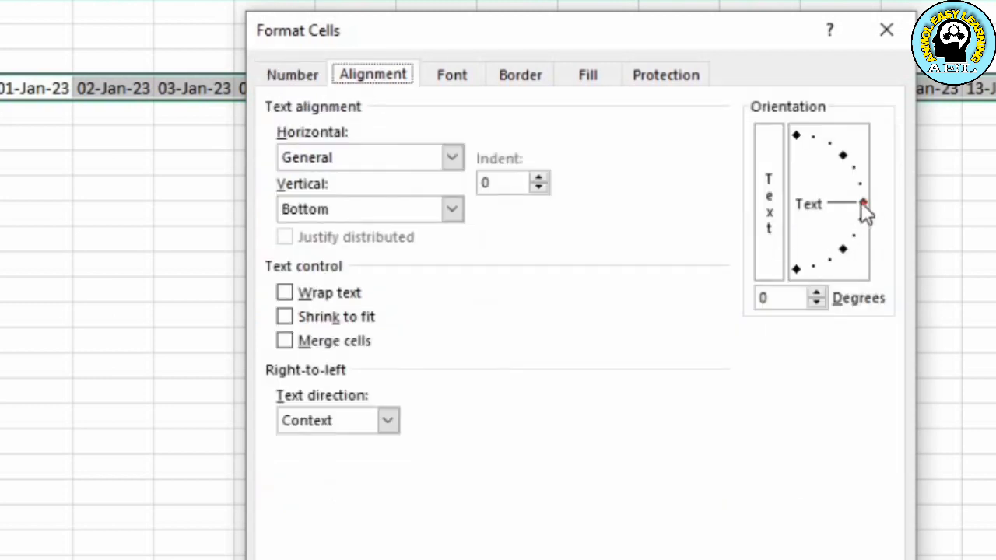
mouse_move(861, 202)
mouse_down()
mouse_move(803, 137)
mouse_move(794, 165)
mouse_move(795, 136)
mouse_up()
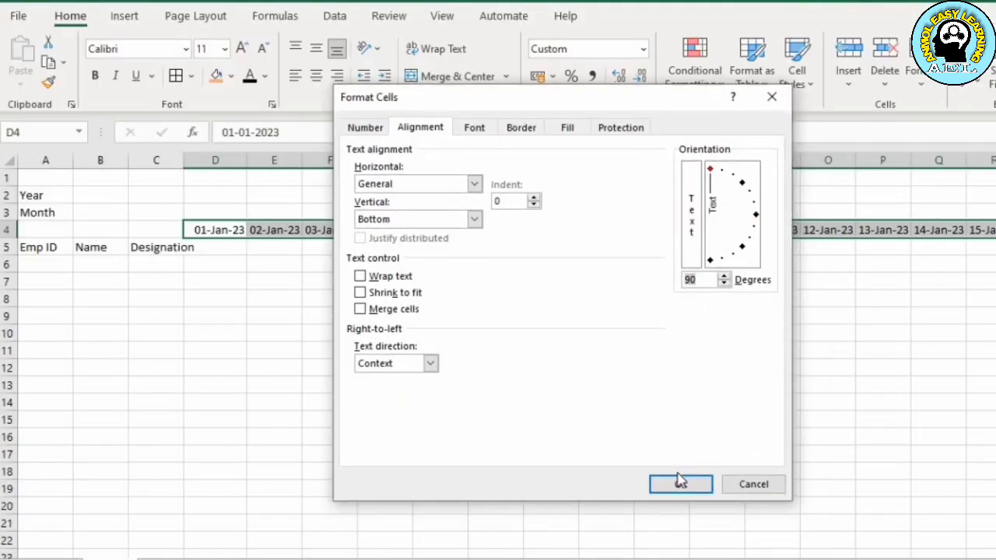
click(679, 485)
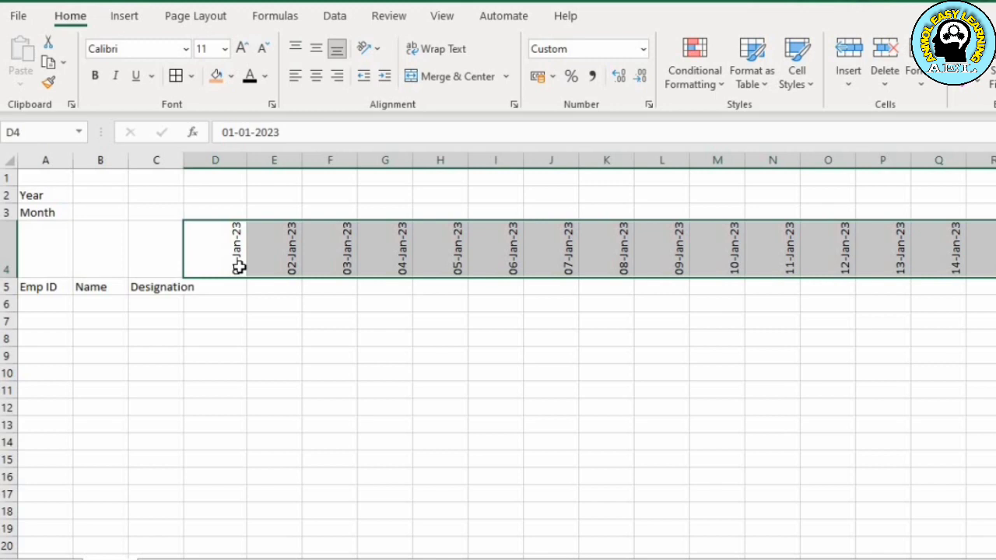
AutoFit date columns D through AH to the rotated dates and widen column C to fit the Designation header.
double_click(245, 160)
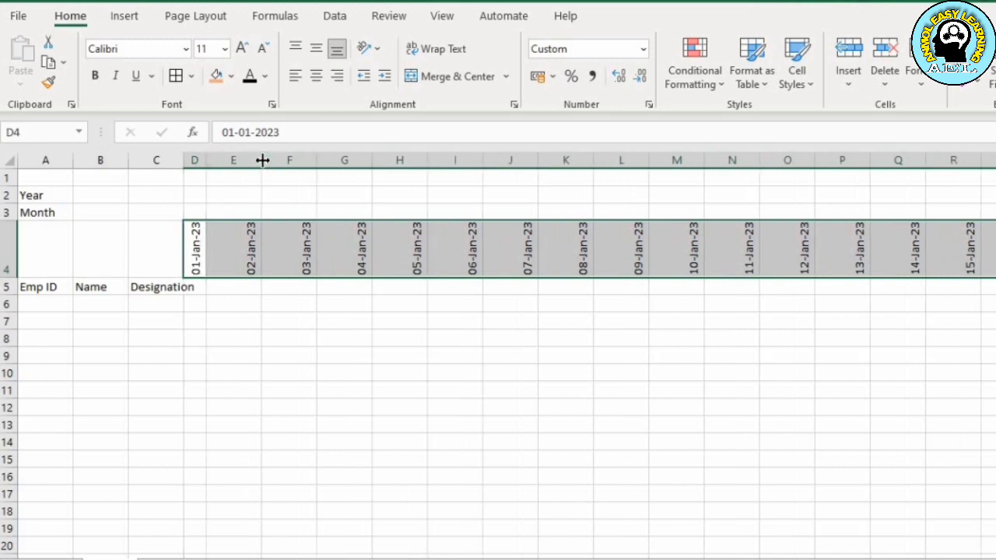
double_click(262, 160)
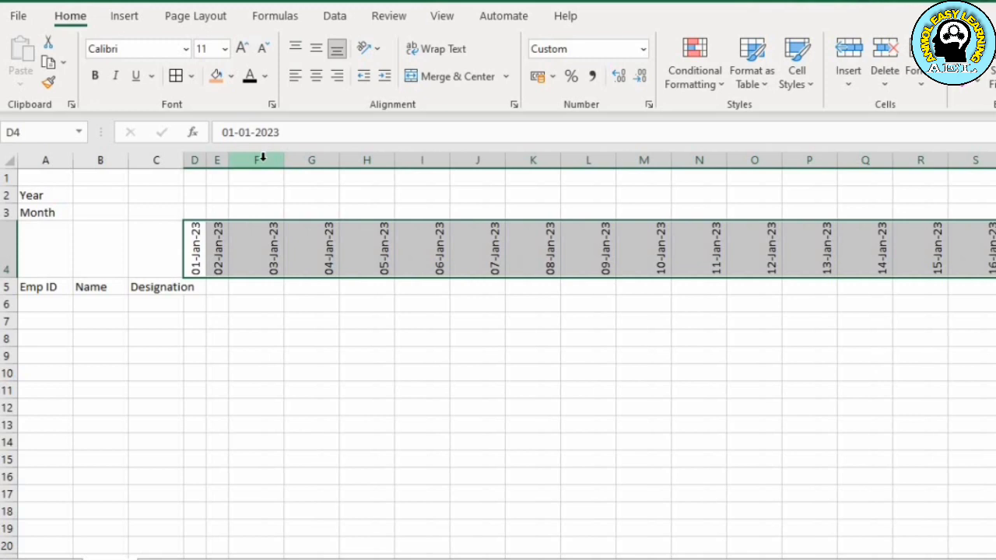
key(alt+h)
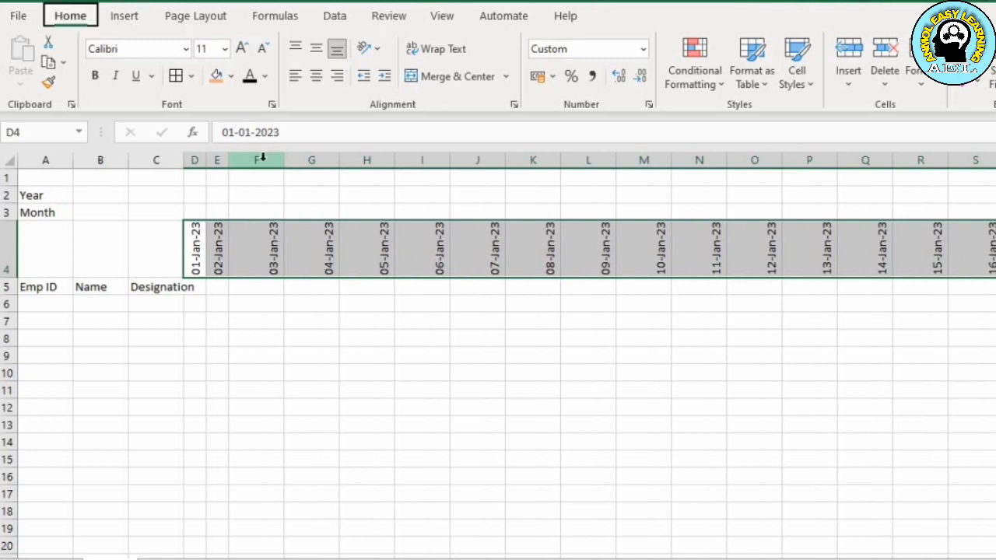
key(o)
key(i)
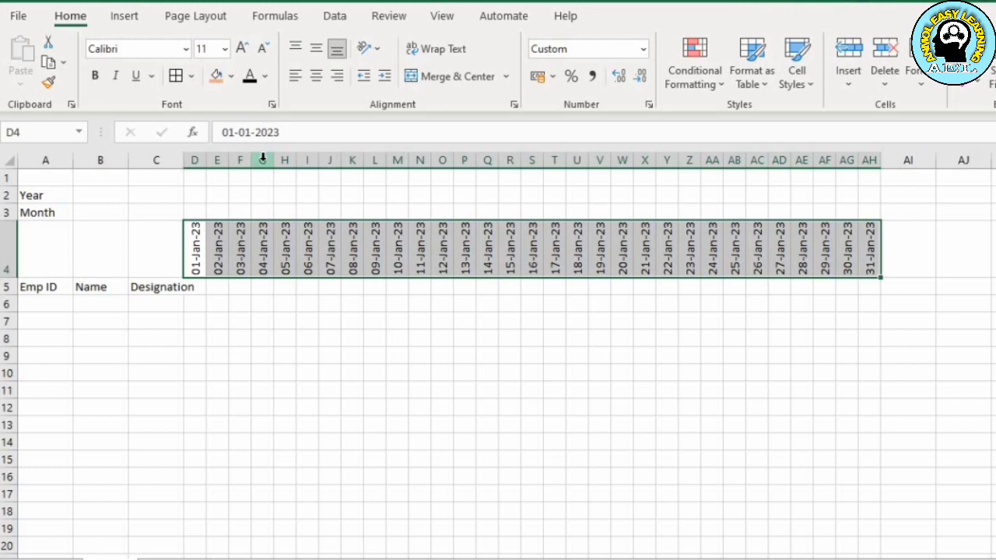
drag(182, 160, 204, 160)
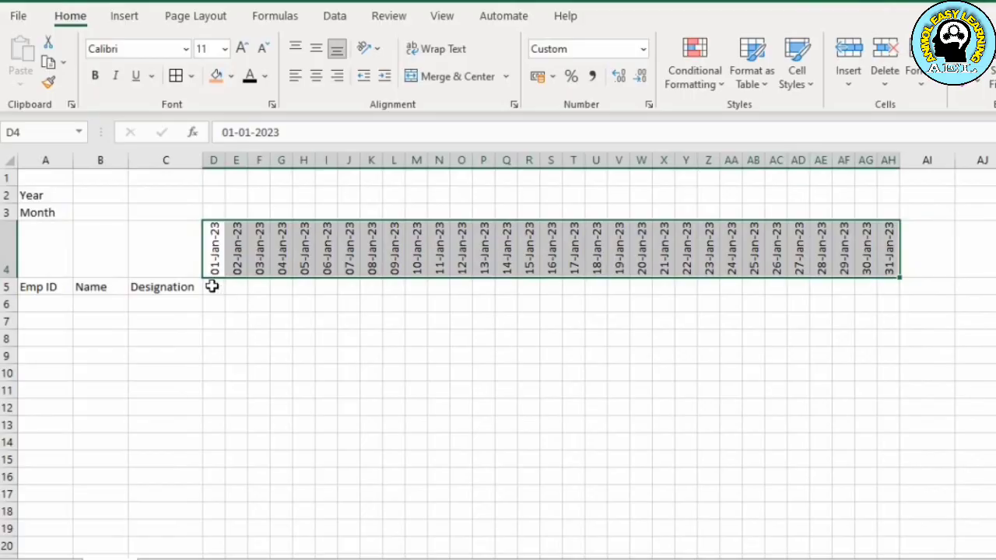
Enter the formula =TEXT(D4,"ddd") in cell D5 to produce the weekday name, and widen column D slightly.
click(211, 288)
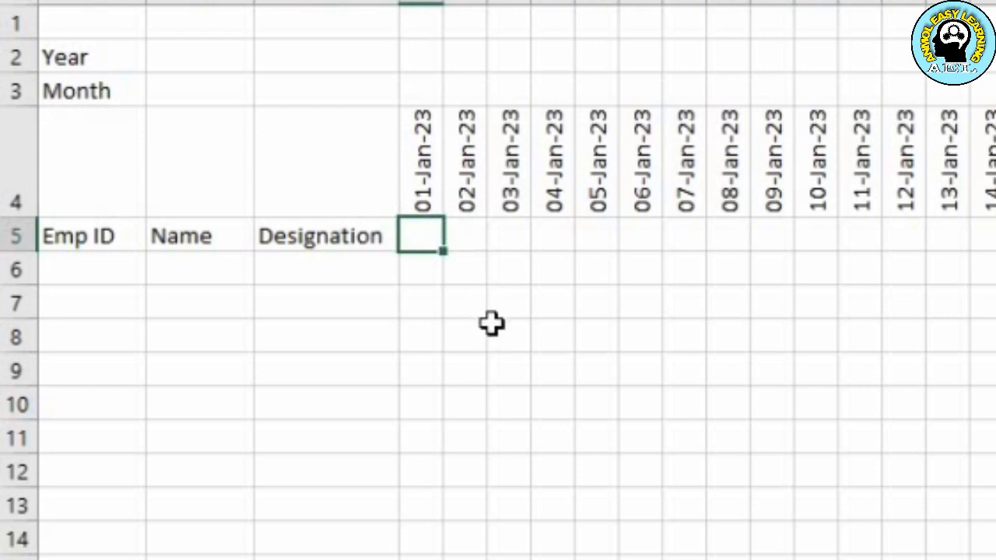
text(=te)
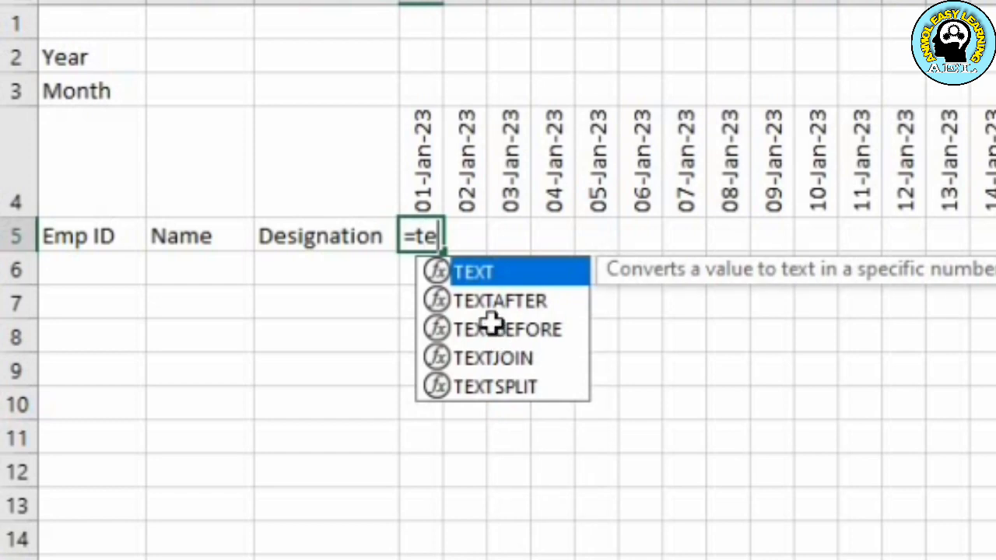
key(Tab)
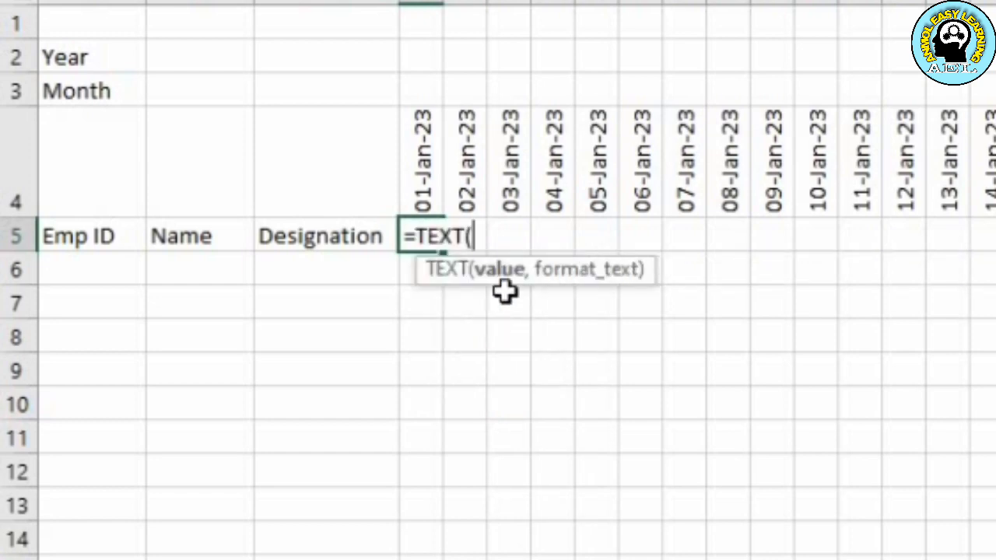
click(429, 163)
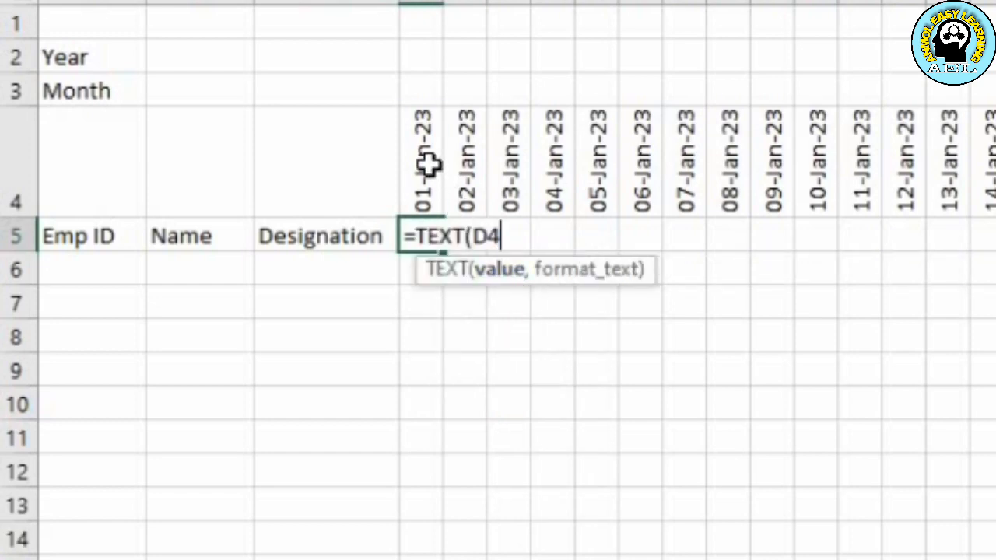
text(,)
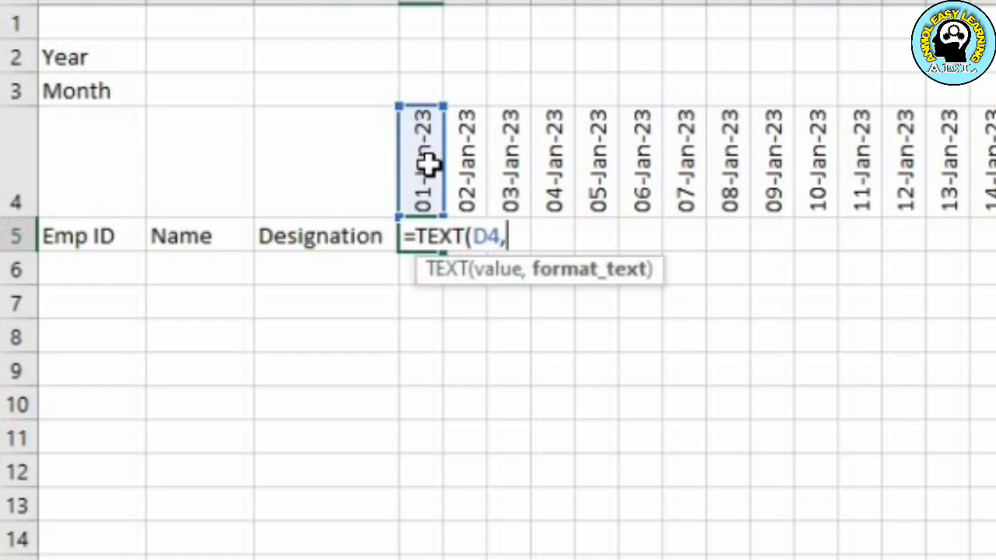
text(")
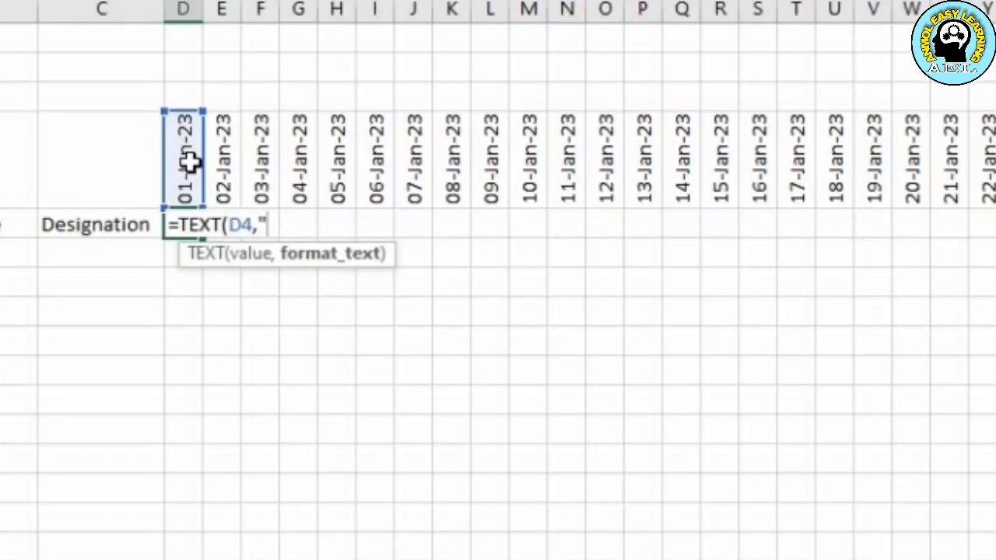
text(ddd")
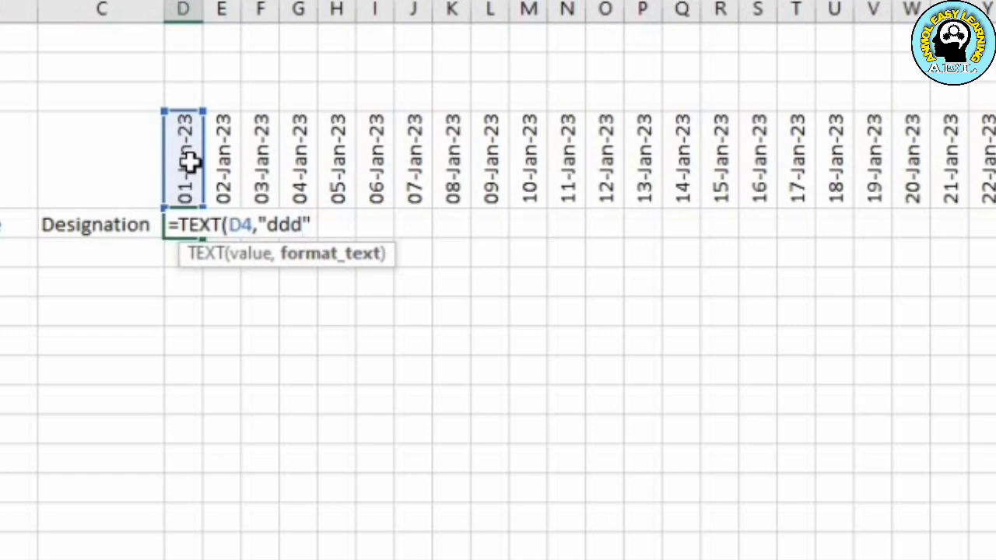
text())
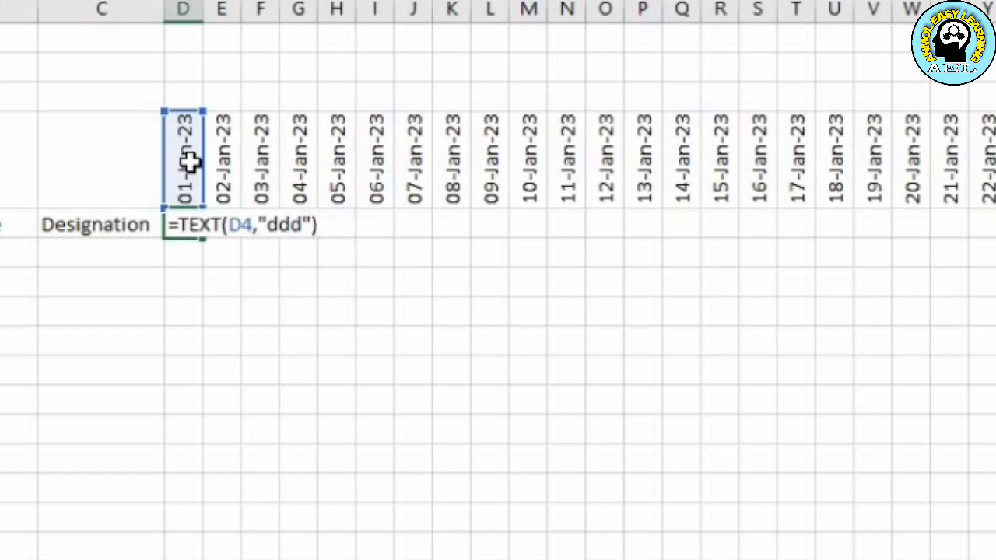
key(Return)
key(Up)
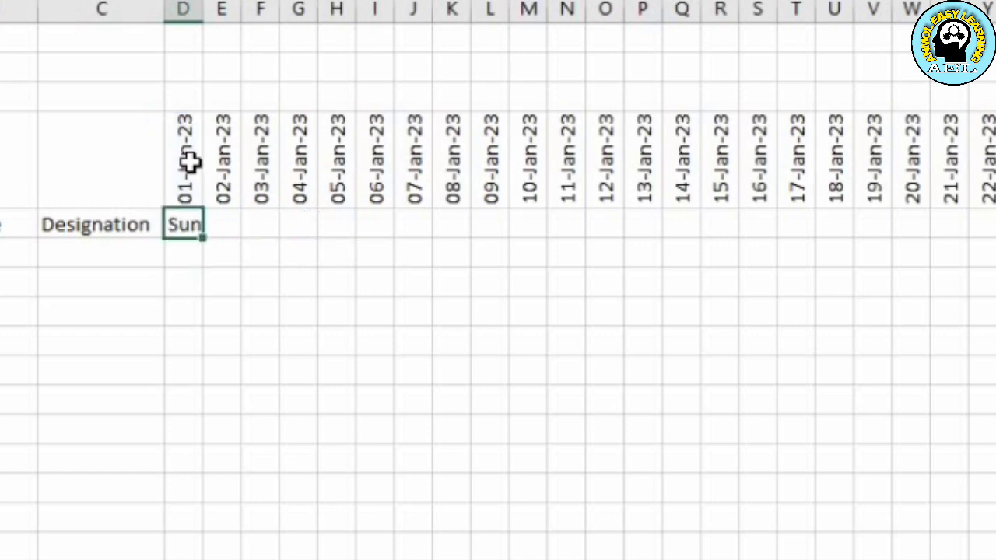
drag(203, 8, 213, 8)
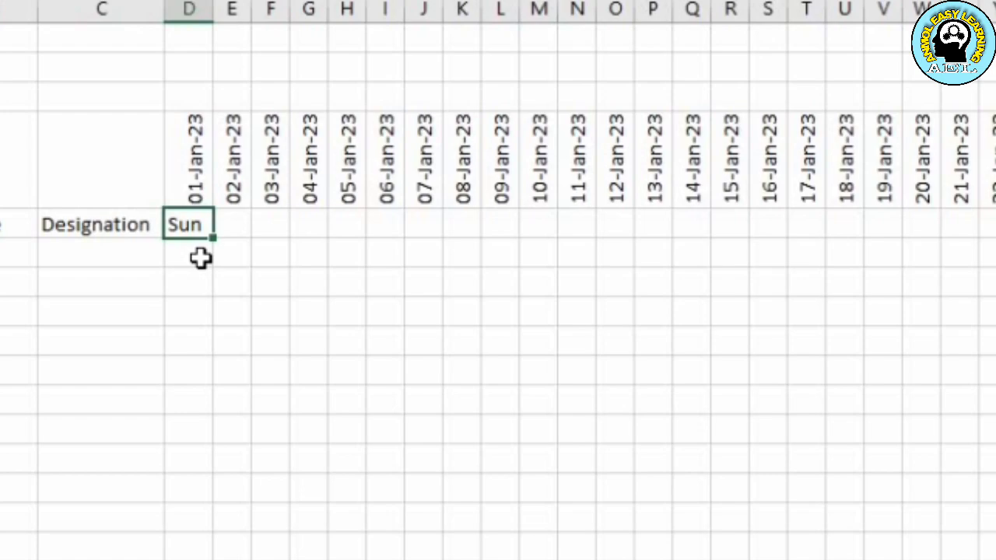
Fill the weekday formula from cell D5 rightward along row 5 through column AH.
key(shift+Right)
key(shift+Right)
key(shift+Right)
key(shift+Right)
key(shift+Right)
key(shift+Right)
key(shift+Right)
key(shift+Right)
key(shift+Right)
key(shift+Right)
key(shift+Right)
key(shift+Right)
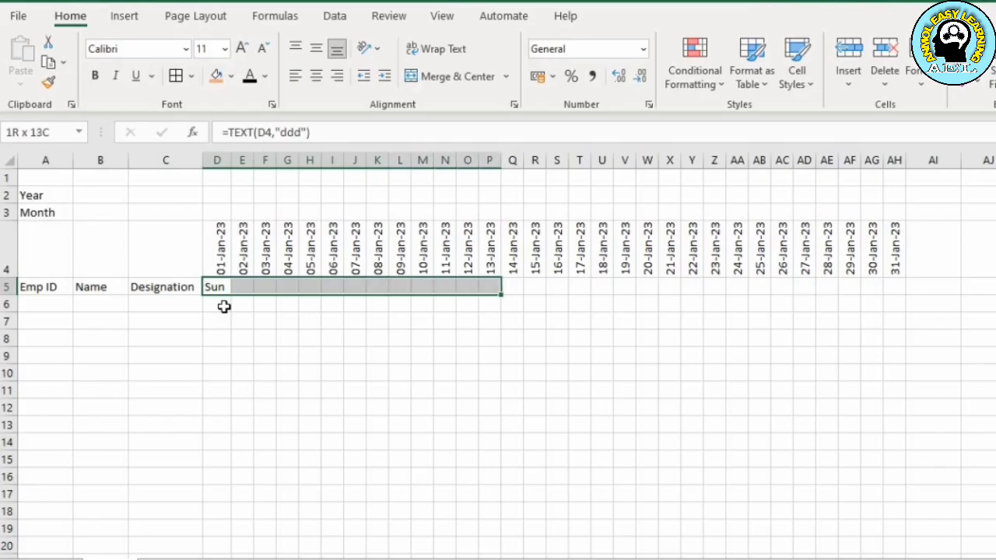
key(shift+Right)
key(shift+Right)
key(shift+Right)
key(shift+Right)
key(shift+Right)
key(shift+Right)
key(shift+Right)
key(shift+Right)
key(shift+Right)
key(shift+Right)
key(shift+Right)
key(shift+Right)
key(shift+Right)
key(shift+Right)
key(shift+Right)
key(shift+Right)
key(shift+Right)
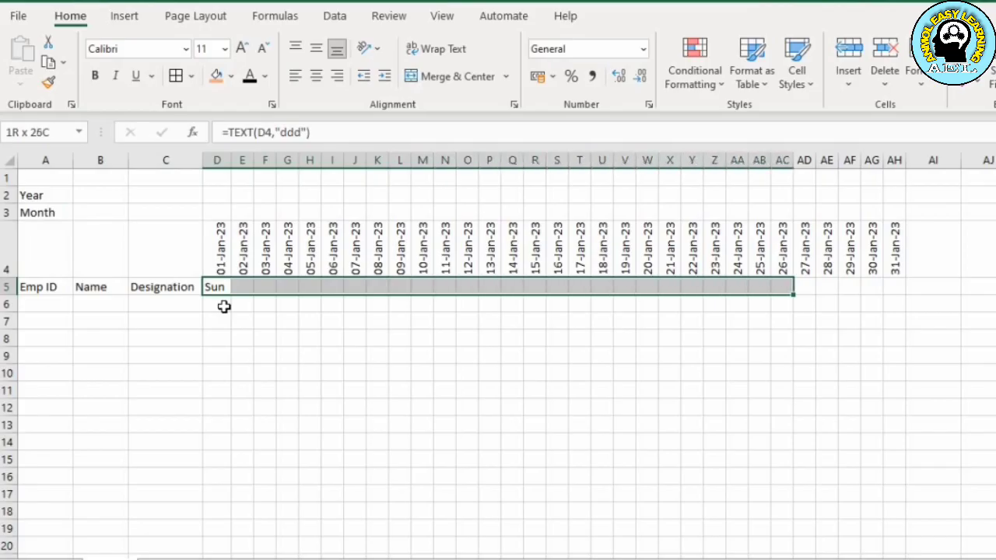
key(shift+Right)
key(ctrl+r)
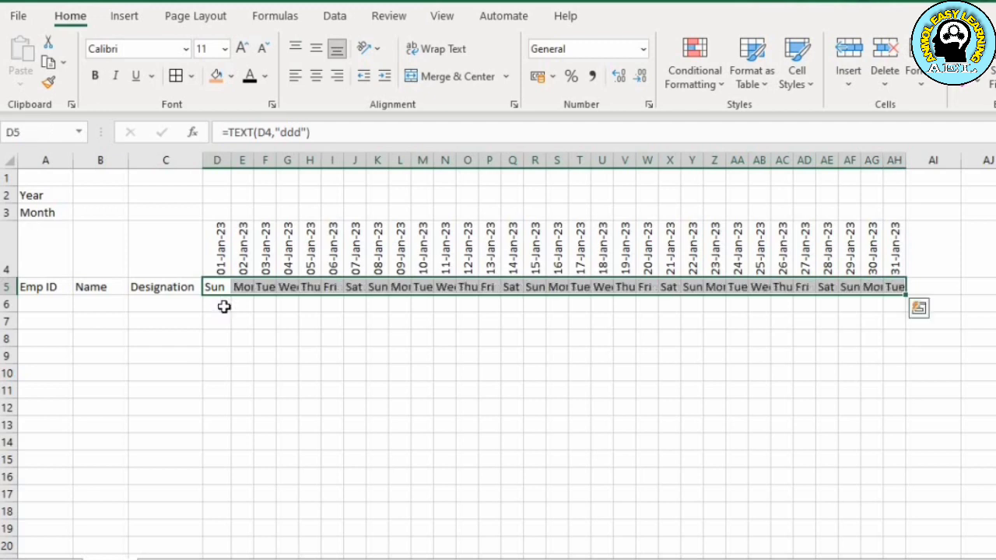
AutoFit the widths of columns D through AH to the weekday names in row 5.
key(alt)
key(h)
key(o)
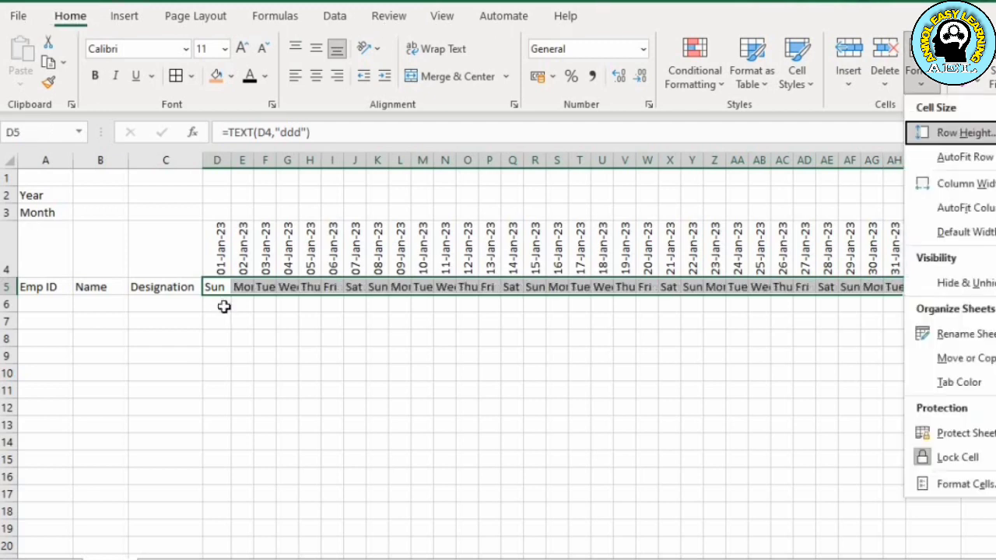
key(i)
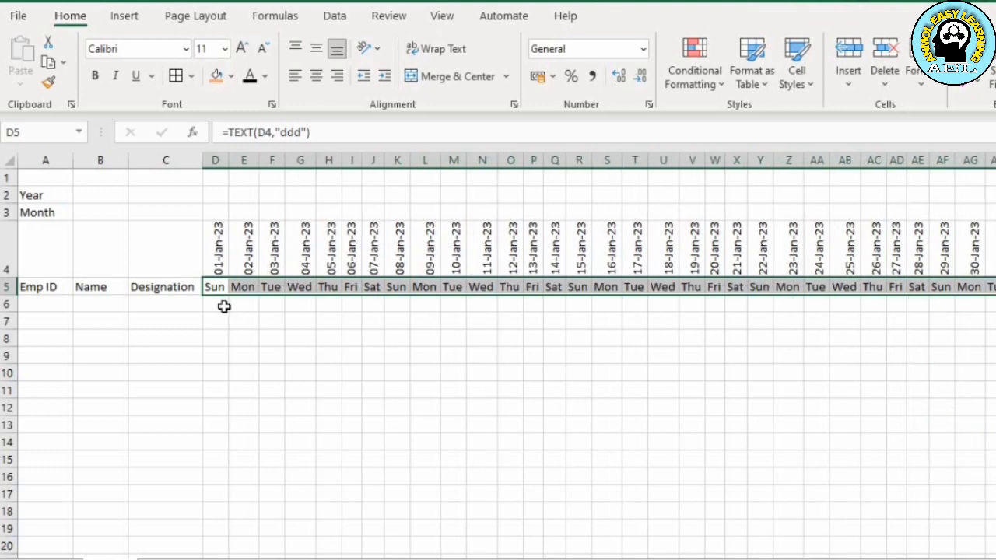
Enter 2023 as the year in cell B2 and Jan as the month in cell B3.
key(Left)
key(Left)
key(Left)
key(Up)
key(Up)
key(Up)
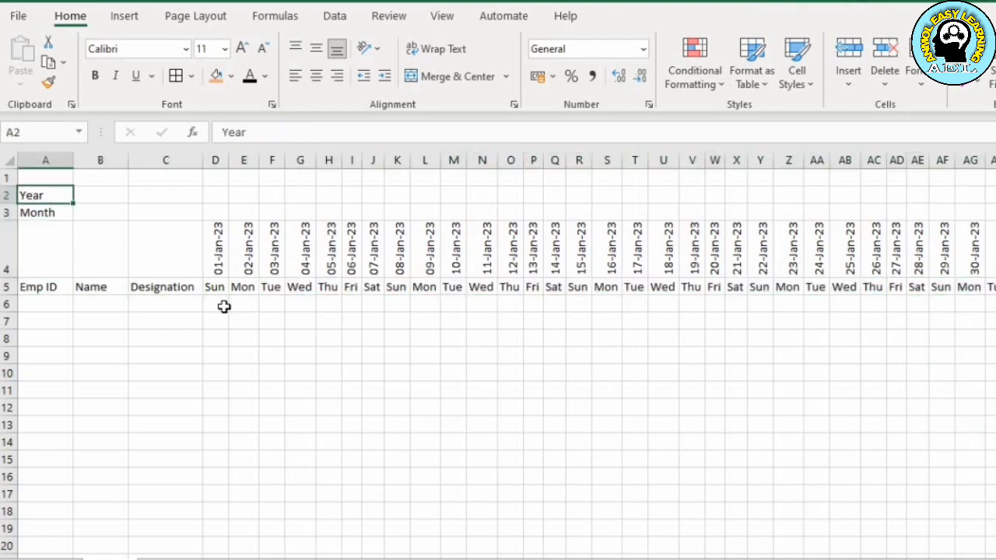
key(Right)
key(Left)
key(Right)
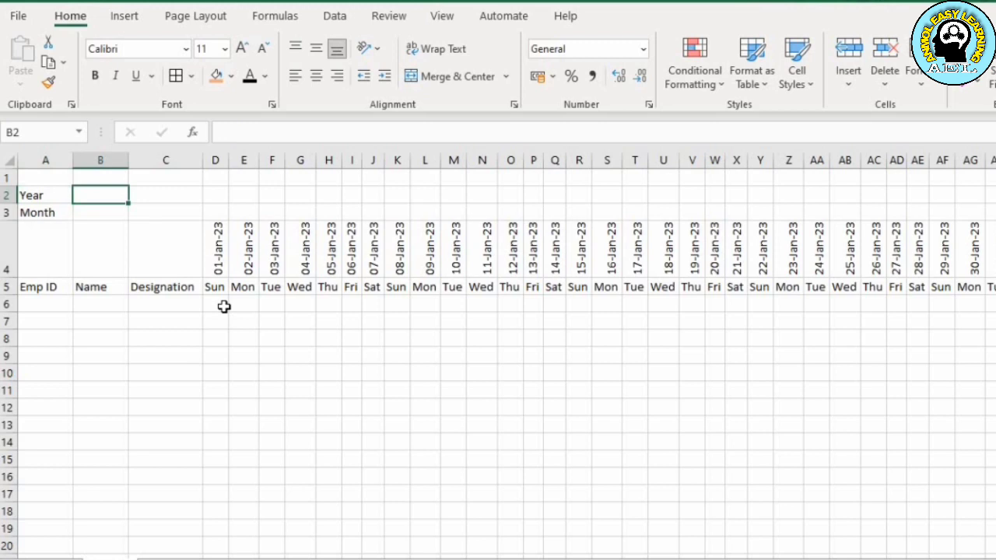
text(2023)
key(Return)
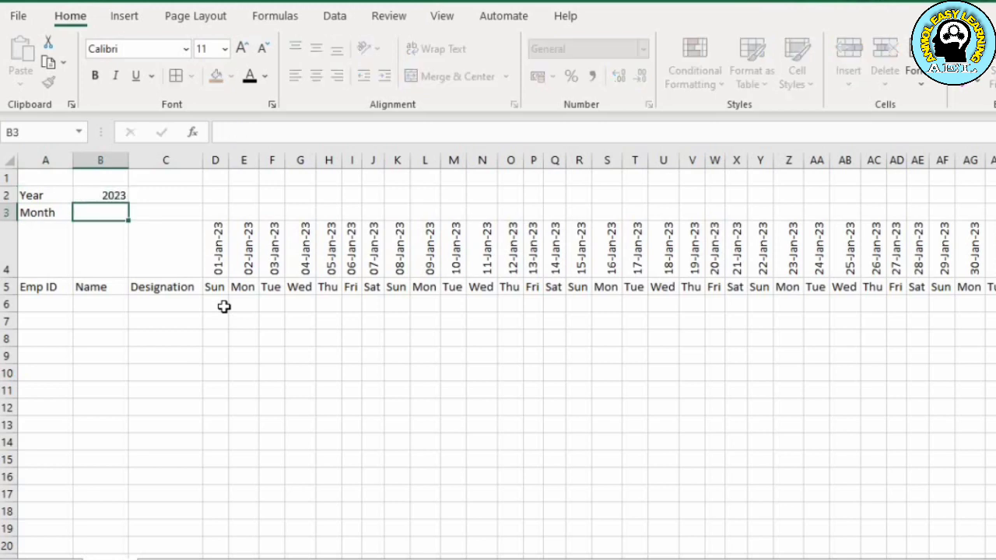
text(Jan)
key(Return)
Centre and bold the year and month labels and values in cells A2:B3.
key(Up)
key(Up)
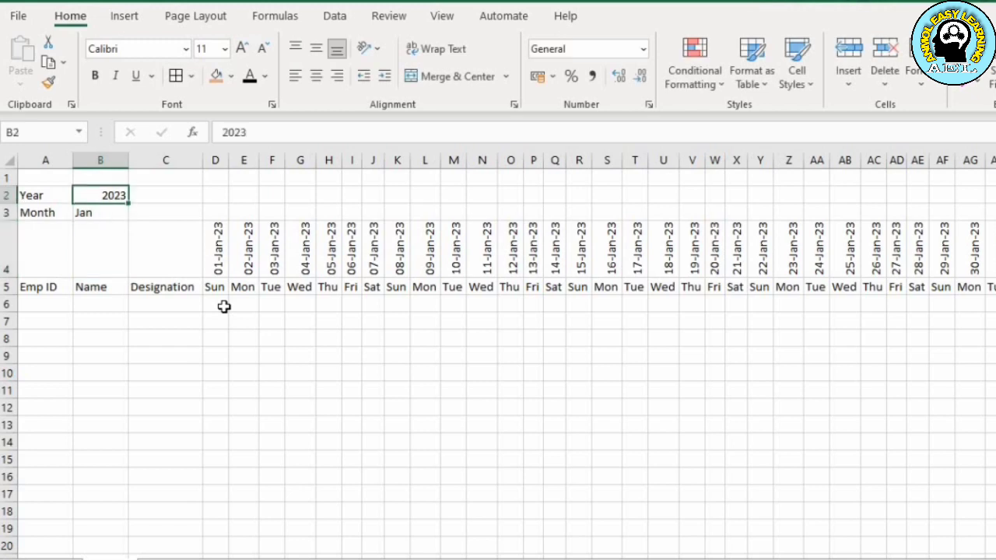
key(Left)
key(shift+Right)
key(shift+Down)
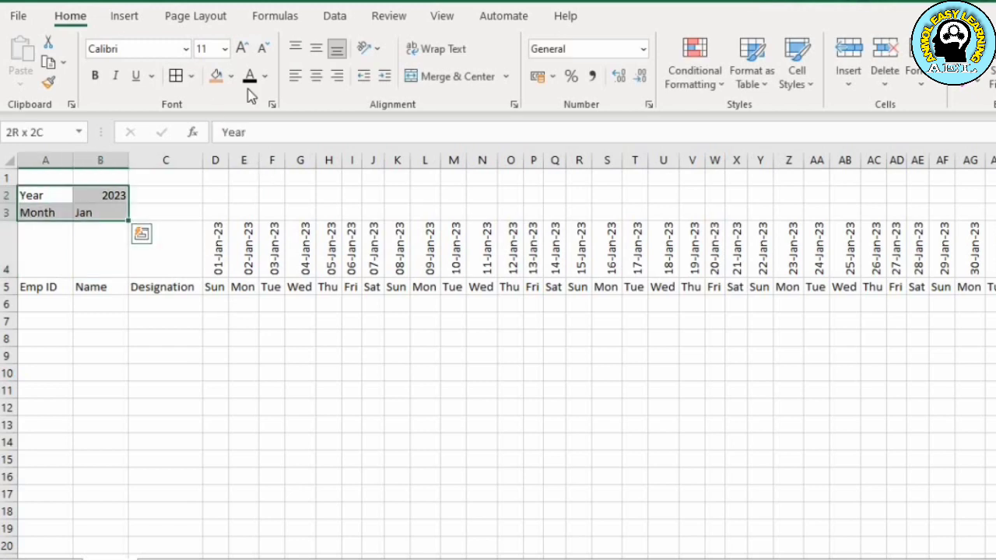
click(315, 76)
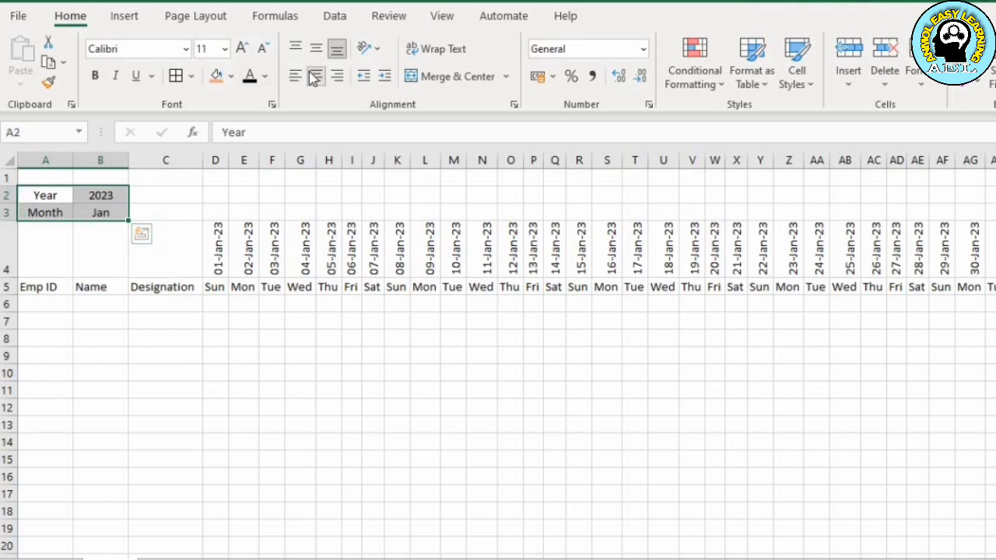
click(96, 75)
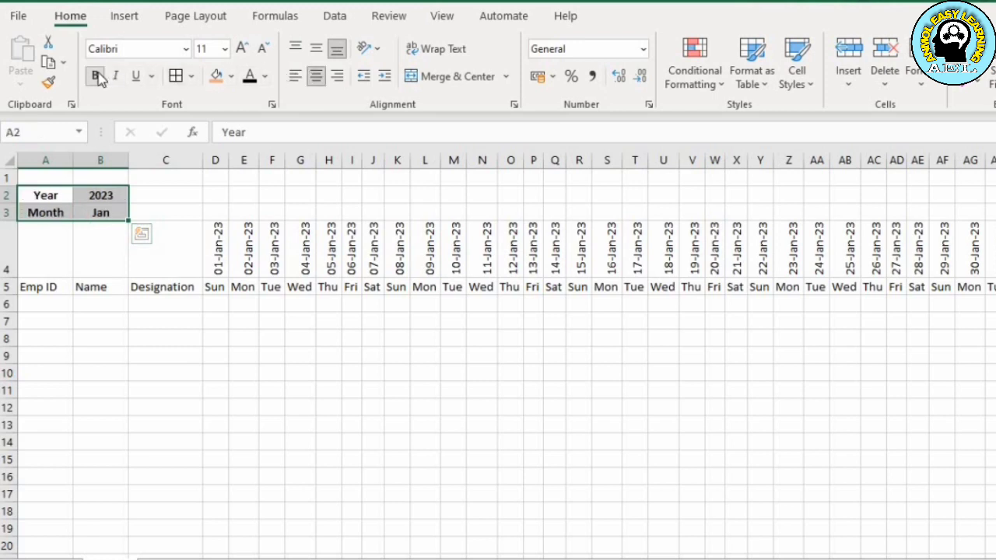
Enter the first employee ID in cell A6 and fill the ID series down to A15.
click(181, 213)
key(Down)
key(Down)
key(Right)
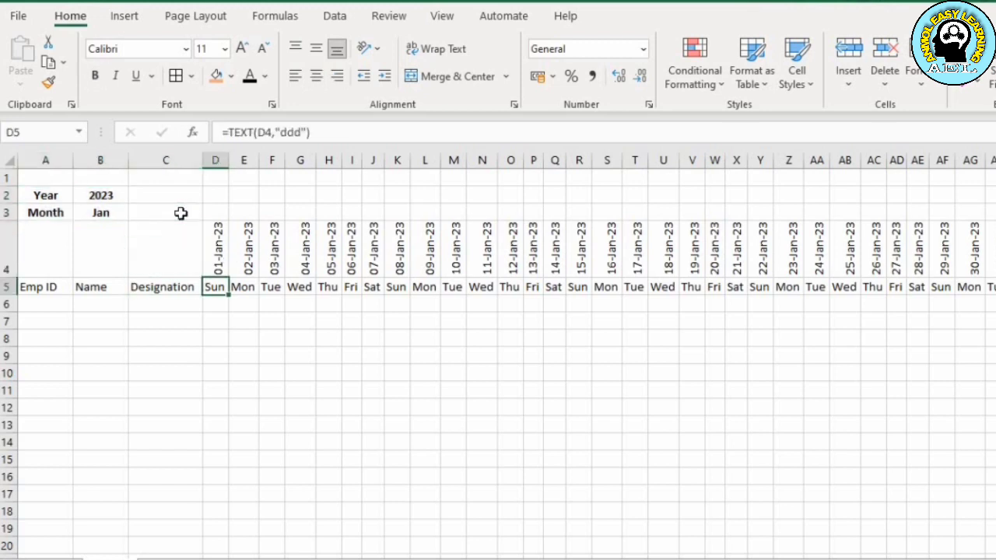
key(Left)
key(Left)
key(Left)
key(Down)
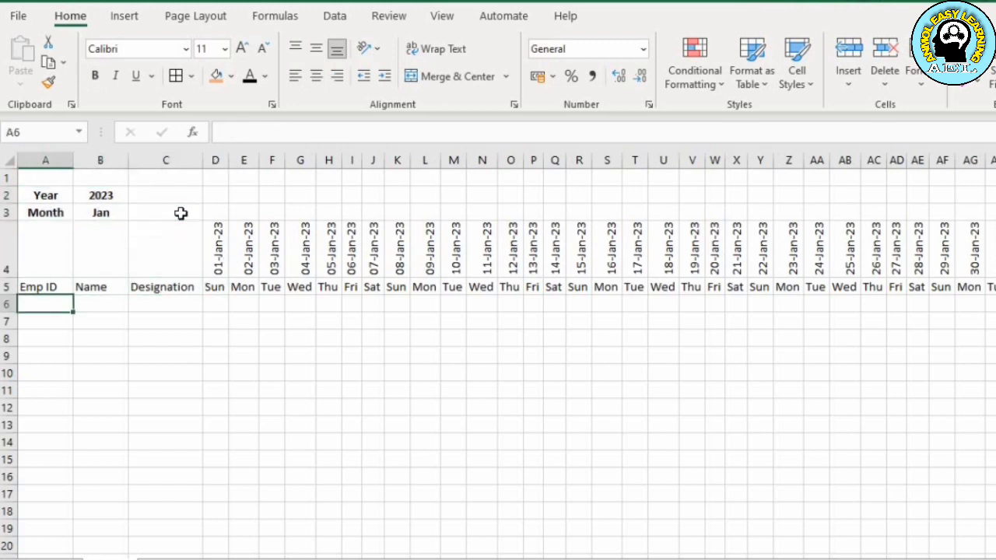
text(AE)
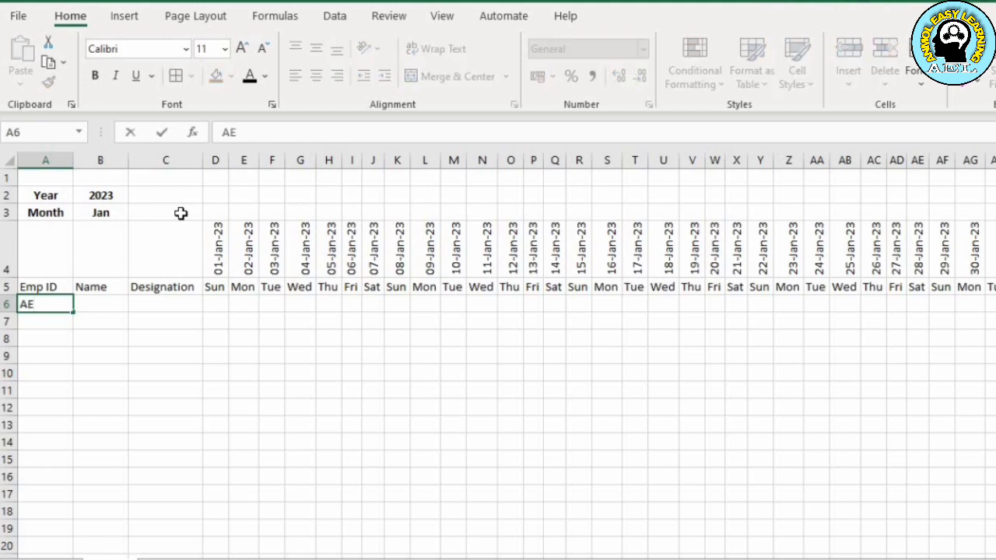
text(L0001)
key(Return)
key(Up)
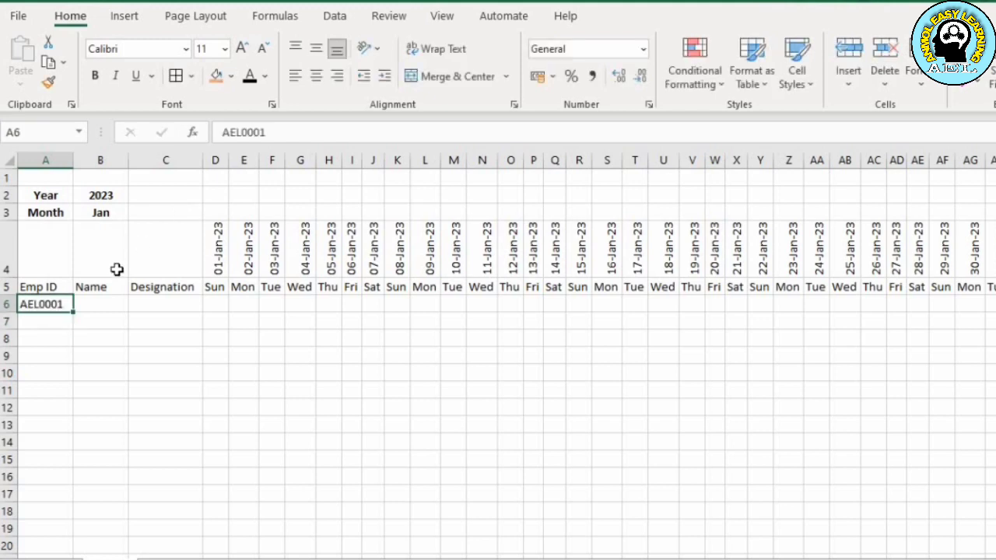
drag(74, 312, 66, 476)
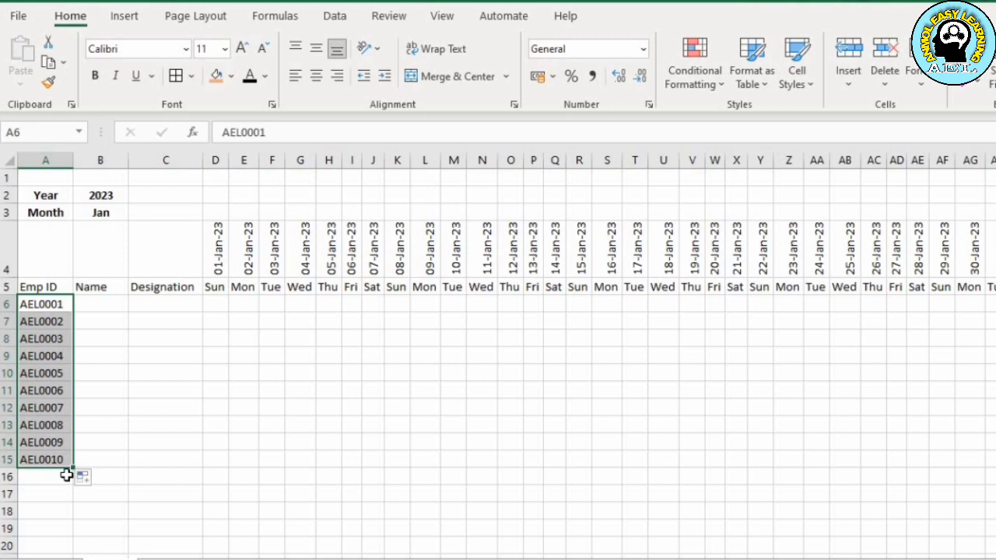
Enter the first two employees' names in cells B6 and B7.
key(Right)
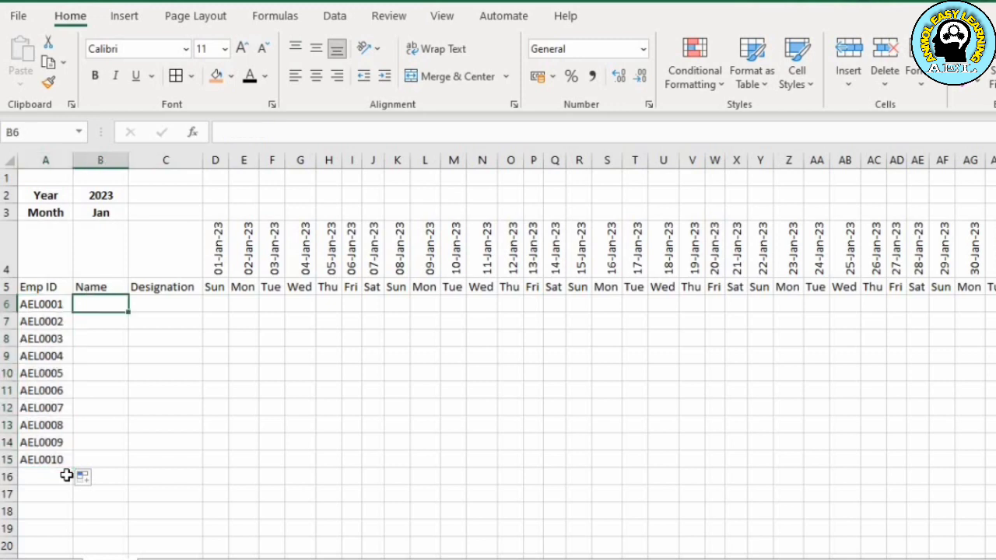
text(Ankit)
key(Return)
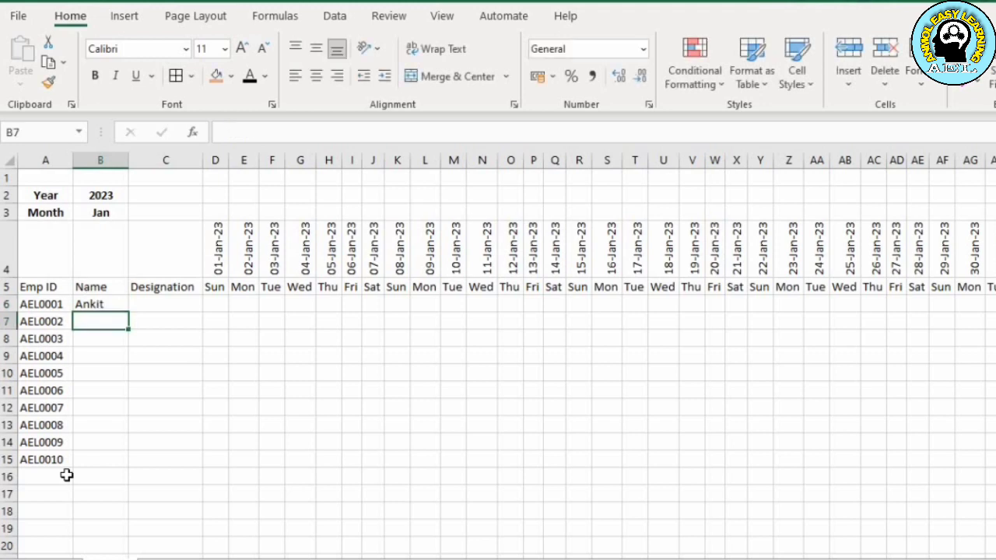
text(Sohan)
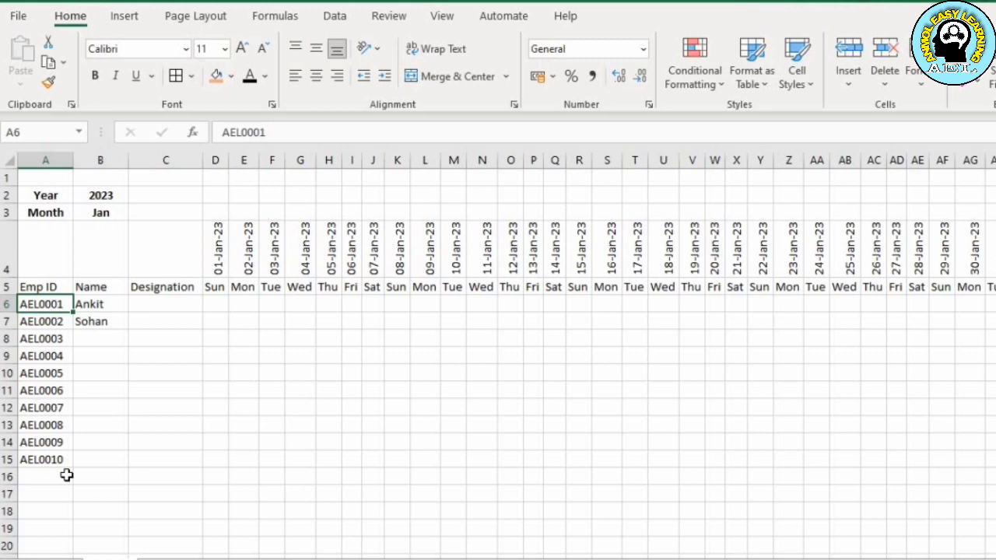
Enter Executive, Manager and Supervisor as designations in cells C6, C7 and C8, and paste the copied Executive entry for another employee.
key(Right)
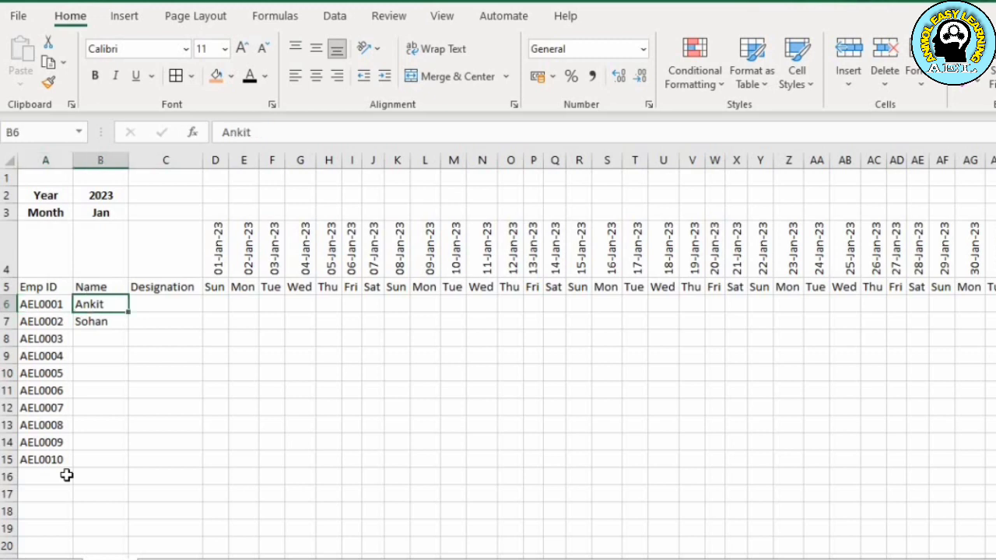
key(Right)
text(Exce)
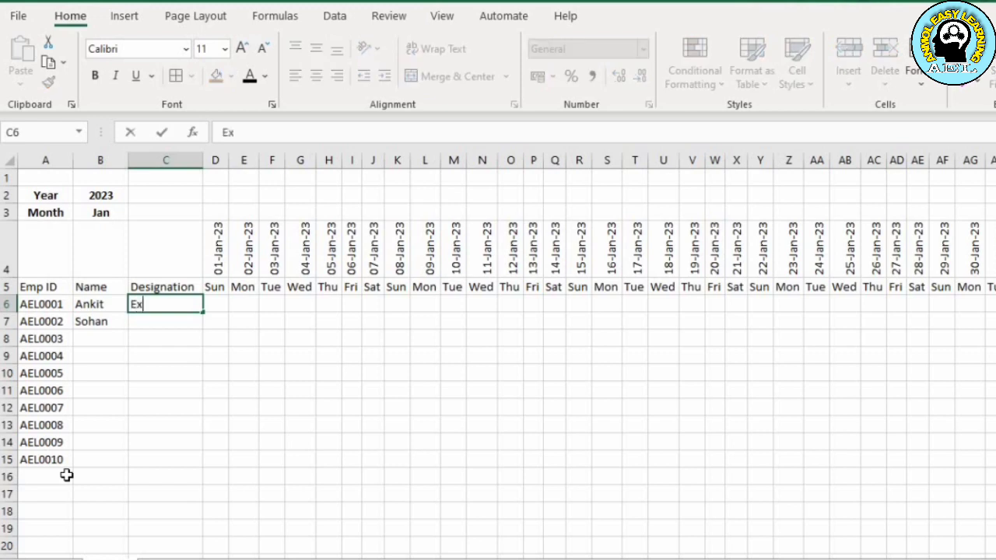
key(BackSpace)
key(BackSpace)
text(ecutive)
key(Return)
text(Man)
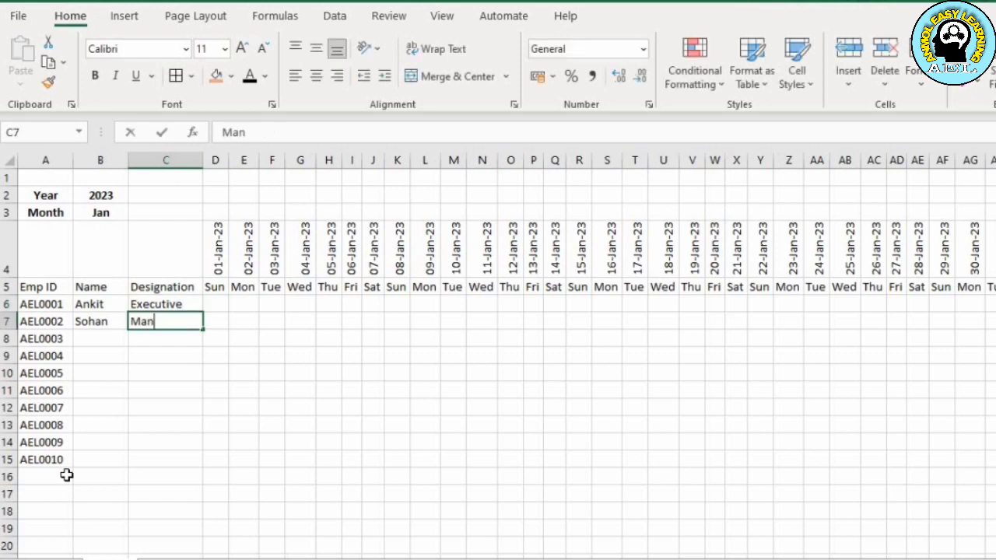
text(ager)
key(Return)
text(S)
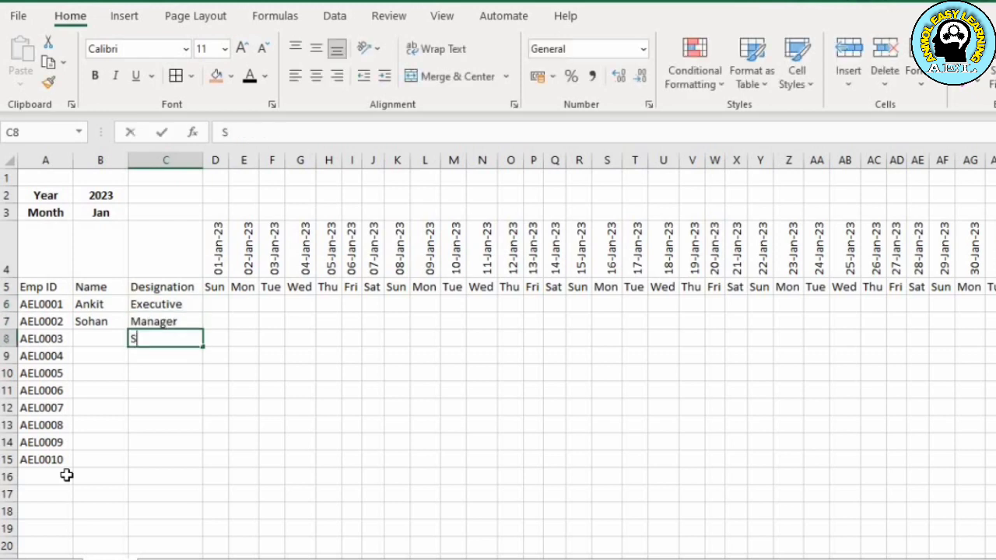
text(upervi)
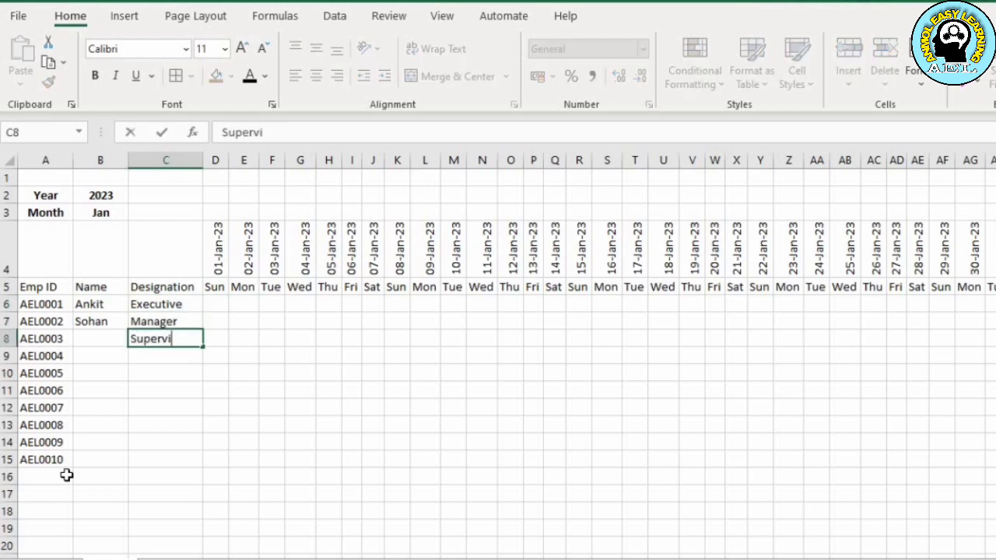
text(sor)
key(Return)
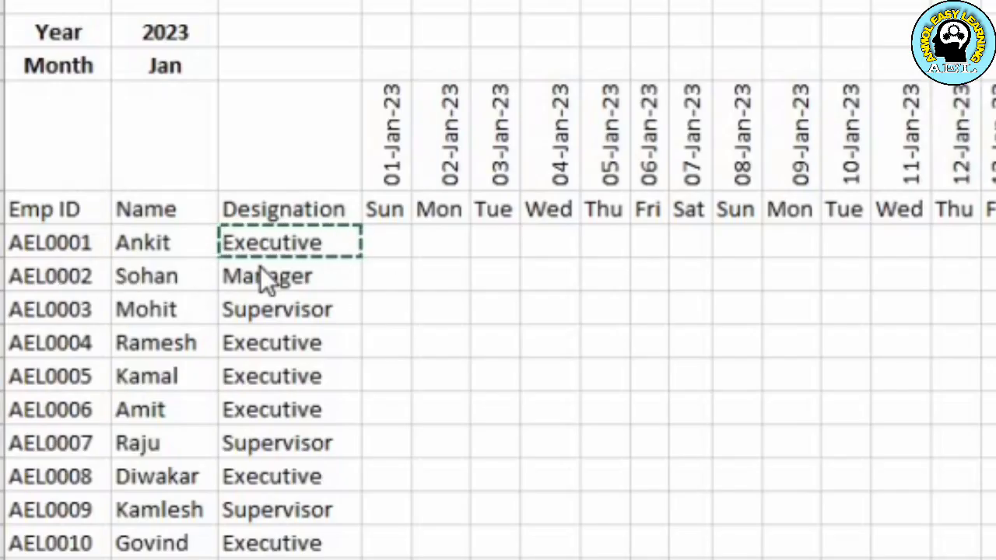
key(ctrl+v)
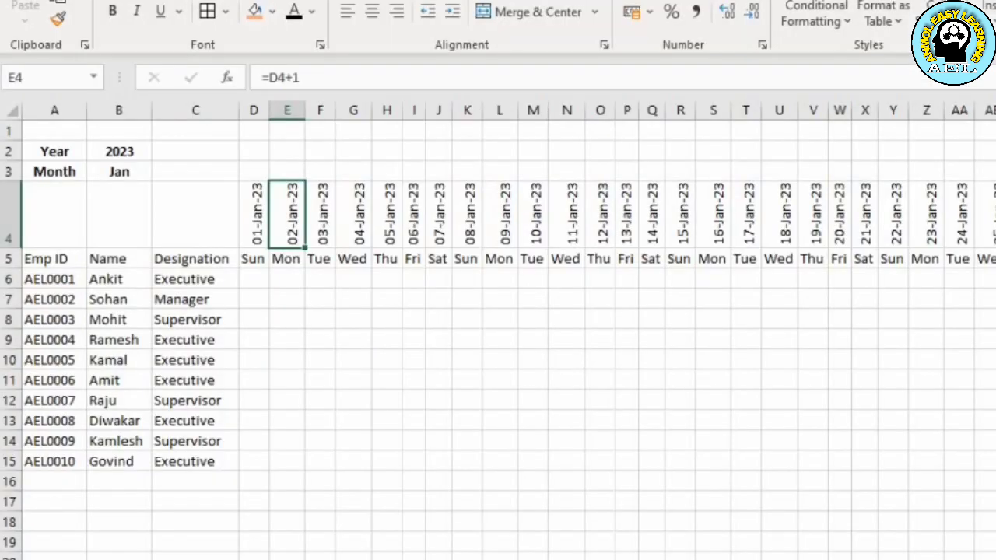
Move across row 6 from the first date towards the month's end to check whether the employee columns stay in view.
click(257, 275)
key(Right)
key(Right)
key(Right)
key(Right)
key(Right)
key(Right)
key(Right)
key(Right)
key(Right)
key(Right)
key(Right)
key(Right)
key(Right)
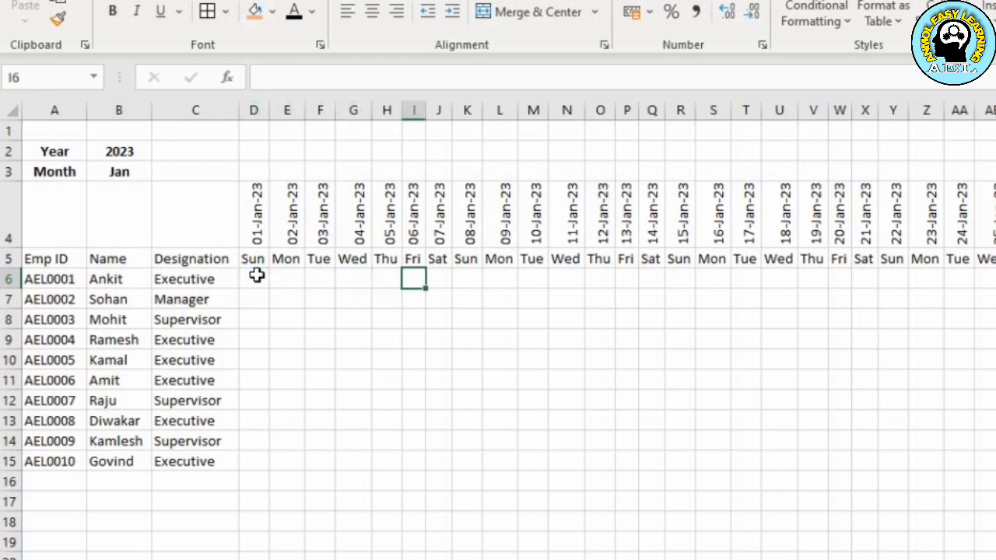
key(Right)
key(Right)
key(Right)
key(Right)
key(Right)
key(Right)
key(Right)
key(Right)
key(Right)
key(Right)
key(Right)
key(Right)
key(Right)
key(Right)
key(Right)
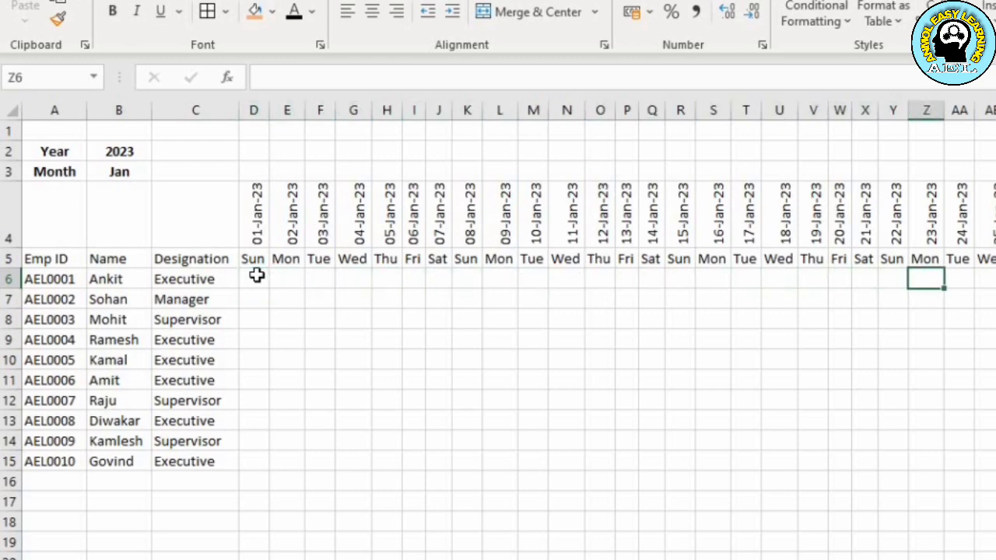
key(Right)
key(Right)
key(Right)
key(Right)
key(Right)
key(Right)
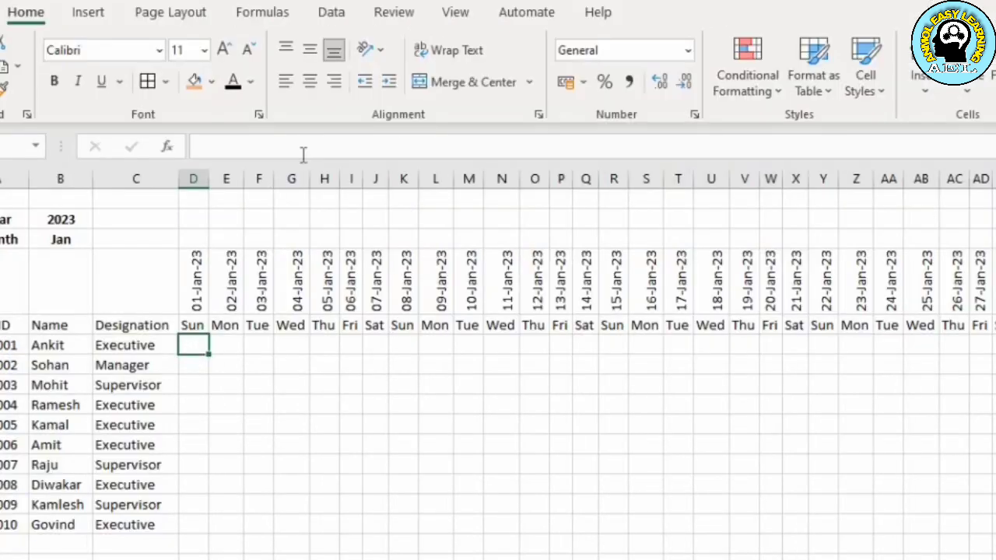
Freeze the panes at cell D6 so that rows 1 to 5 and columns A to C stay in view.
click(456, 13)
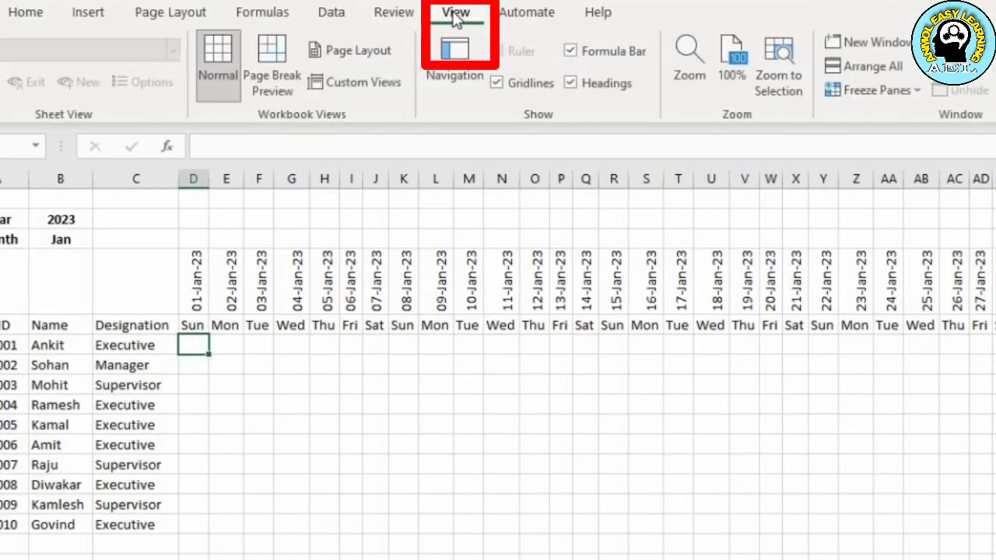
click(878, 95)
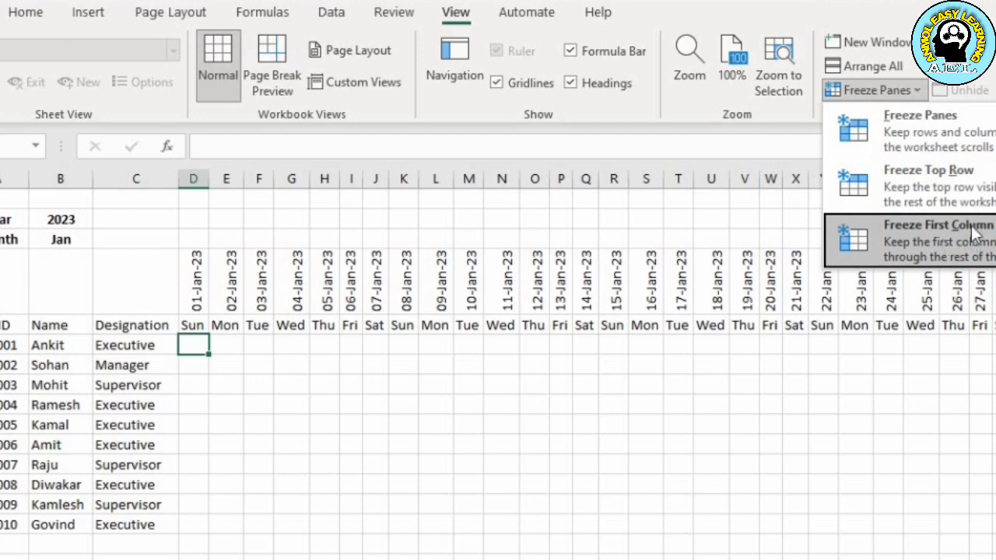
click(977, 136)
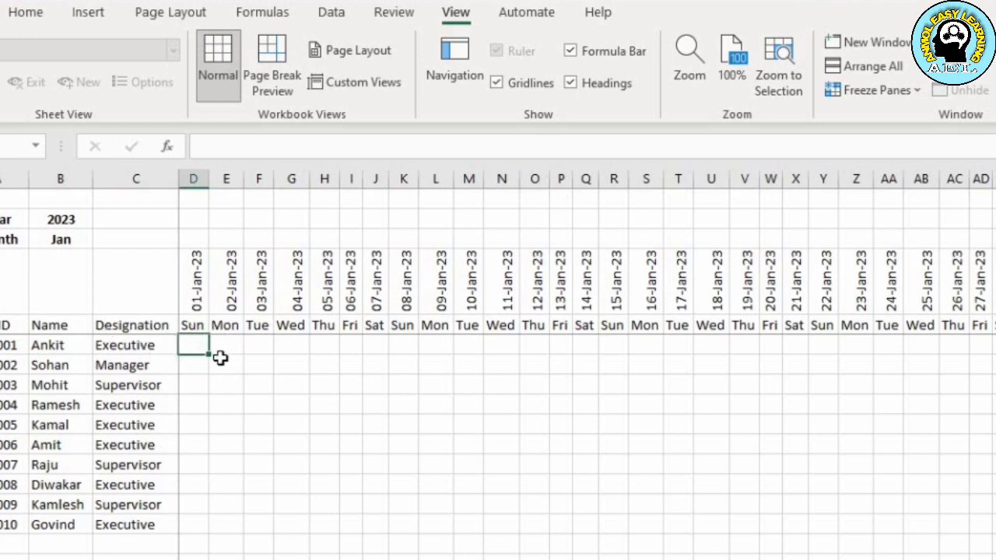
Move across row 6 past the last date and back to column D to check the frozen employee columns.
key(Right)
key(Right)
key(Right)
key(Right)
key(Right)
key(Right)
key(Right)
key(Right)
key(Right)
key(Right)
key(Right)
key(Right)
key(Right)
key(Right)
key(Right)
key(Right)
key(Right)
key(Right)
key(Right)
key(Right)
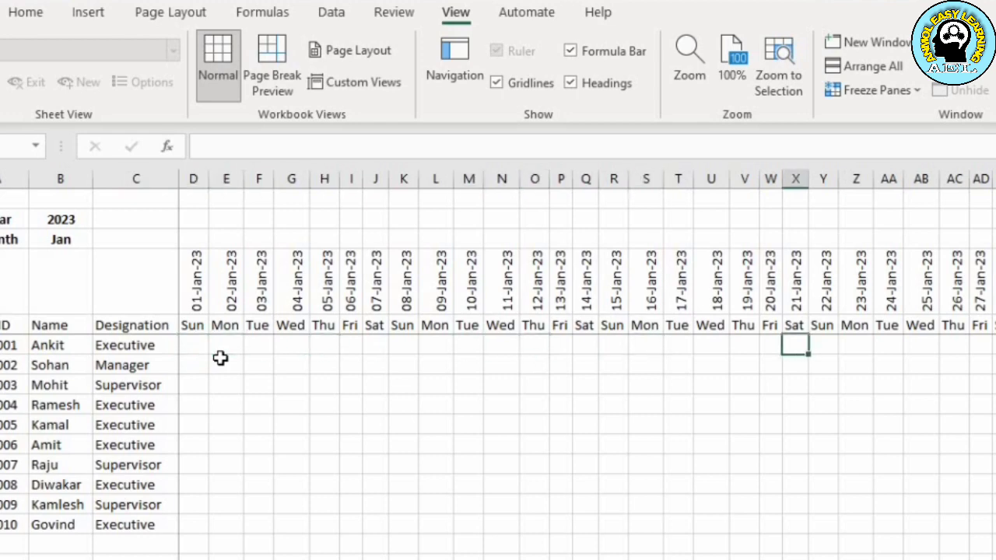
key(Right)
key(Right)
key(Right)
scroll(220, 358, right, 8)
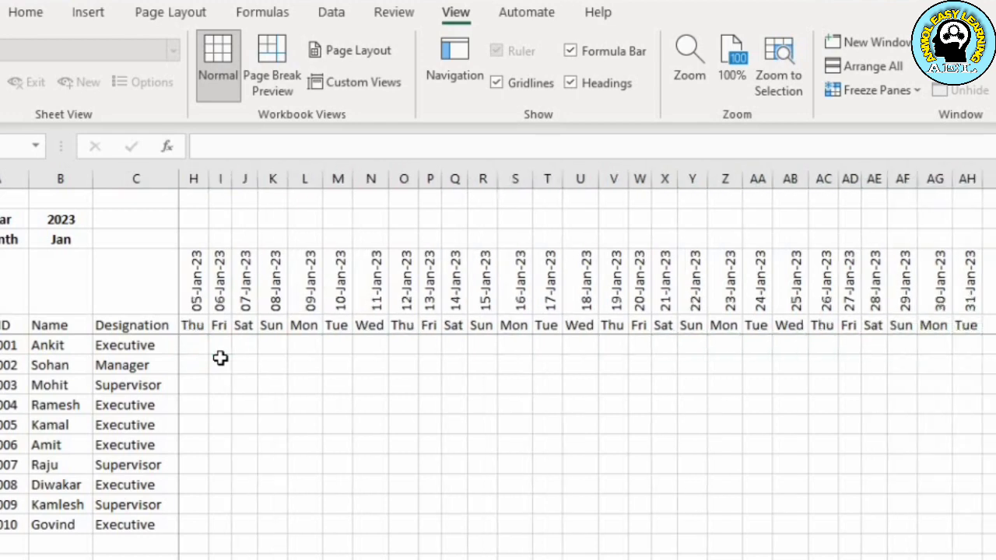
key(Right)
key(Right)
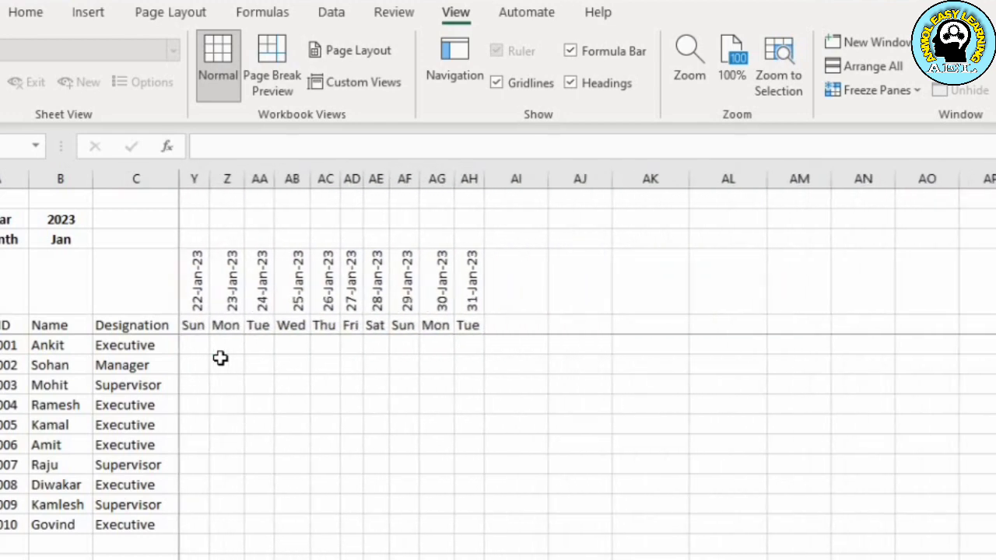
key(Left)
key(Left)
key(Left)
key(Left)
key(Left)
key(Left)
key(Left)
key(Left)
key(Left)
key(Left)
key(Left)
key(Left)
key(Left)
key(Left)
key(Left)
key(Left)
key(Left)
key(Left)
key(Left)
key(Left)
key(Left)
key(Left)
key(Left)
key(Left)
key(Left)
key(Left)
key(Left)
key(Left)
key(Left)
key(Left)
key(Left)
key(Left)
key(Left)
key(Left)
key(Left)
key(Left)
key(Left)
key(Left)
key(Left)
key(Left)
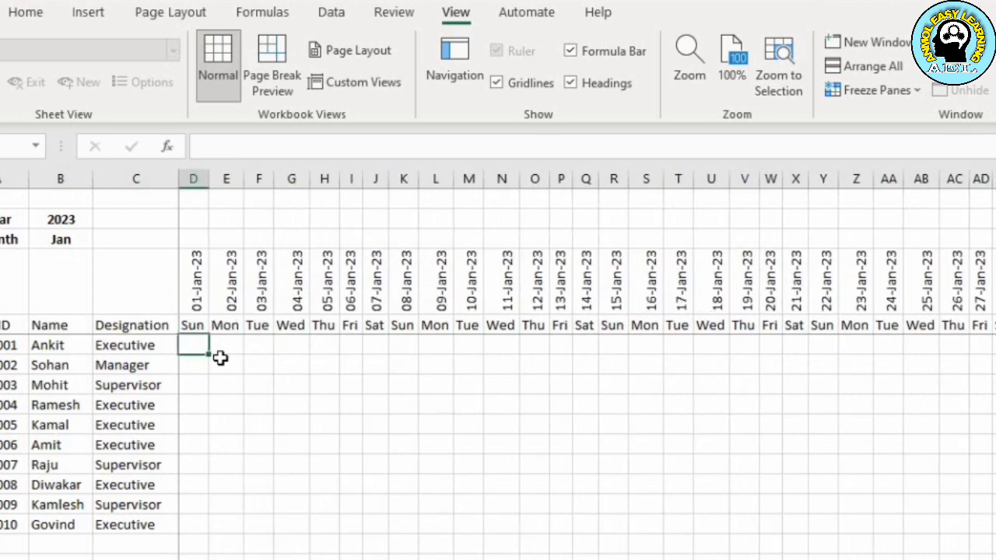
Move down through the employee rows to check the frozen date and weekday header rows.
key(Right)
key(Right)
key(Down)
key(Down)
key(Down)
key(Down)
key(Down)
key(Down)
key(Down)
key(Down)
key(Down)
key(Down)
key(Down)
key(Down)
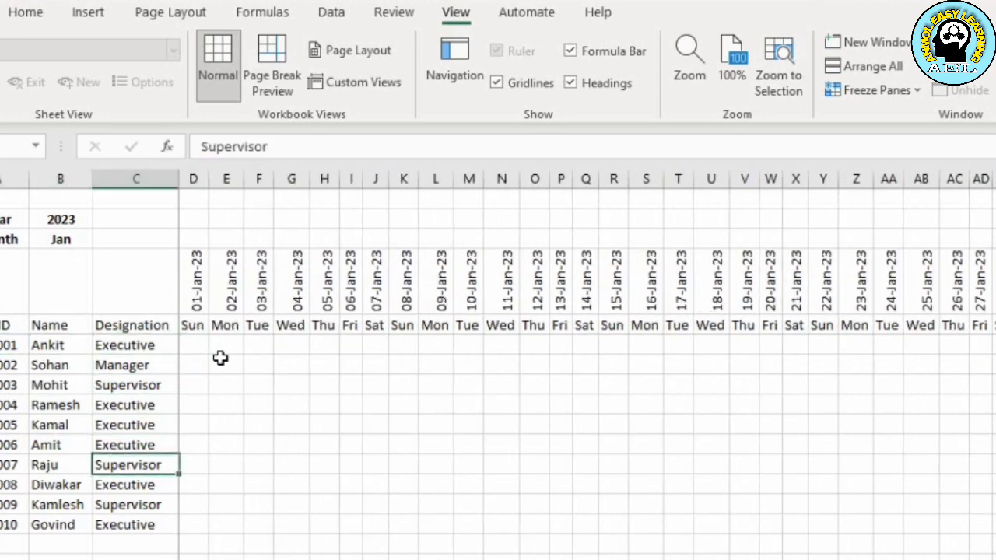
Move down past the last employee row and back up to the first to check that header rows 1 to 5 stay frozen.
key(Down)
key(Down)
key(Down)
key(Down)
key(Down)
key(Down)
key(Down)
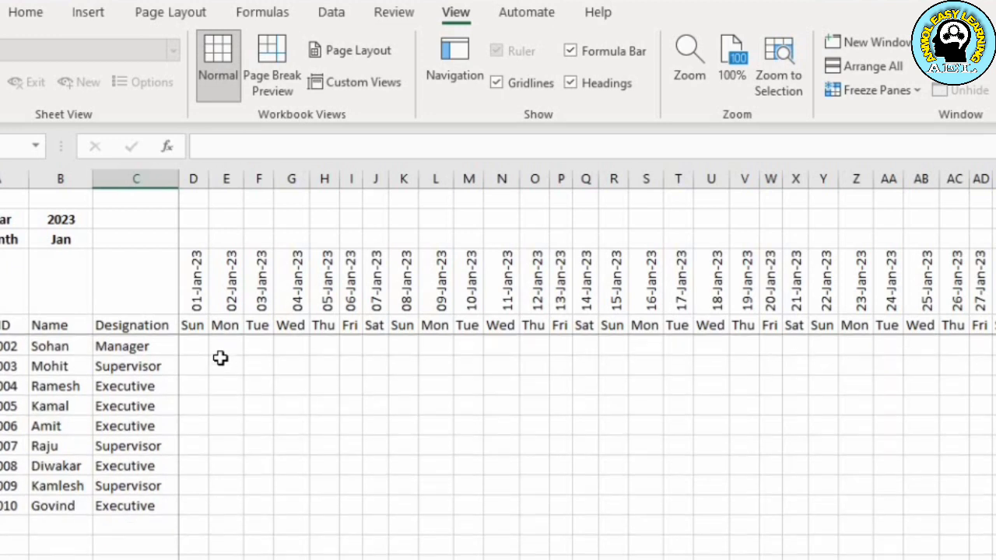
key(Down)
key(Down)
key(Down)
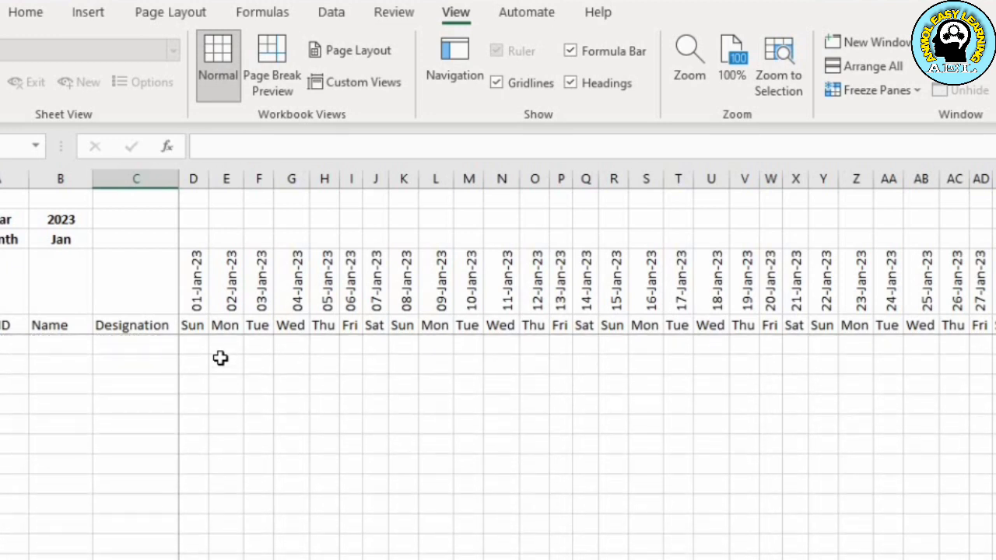
key(Up)
key(Up)
key(Up)
key(Up)
key(Up)
key(Up)
key(Up)
key(Up)
key(Up)
key(Up)
key(Up)
key(Up)
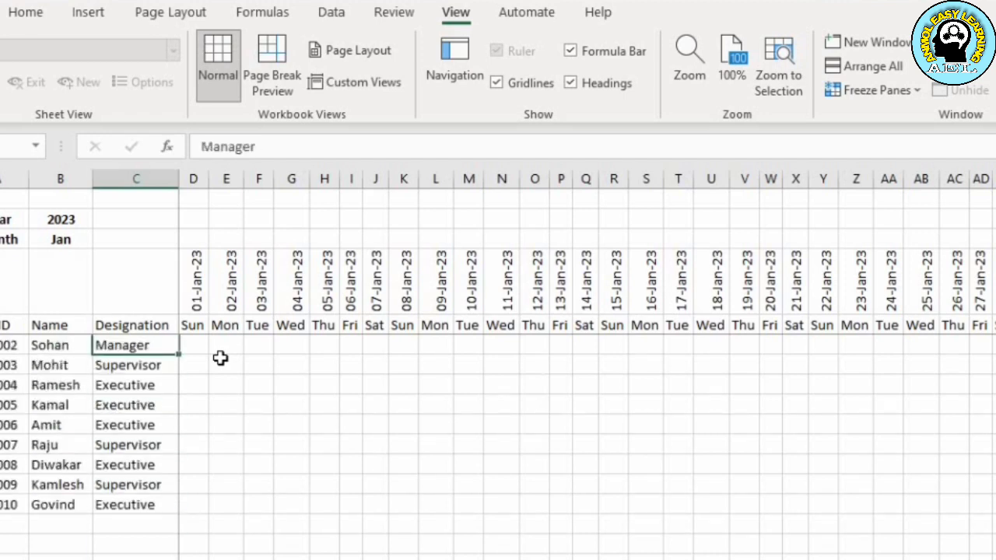
key(Down)
key(Down)
key(Down)
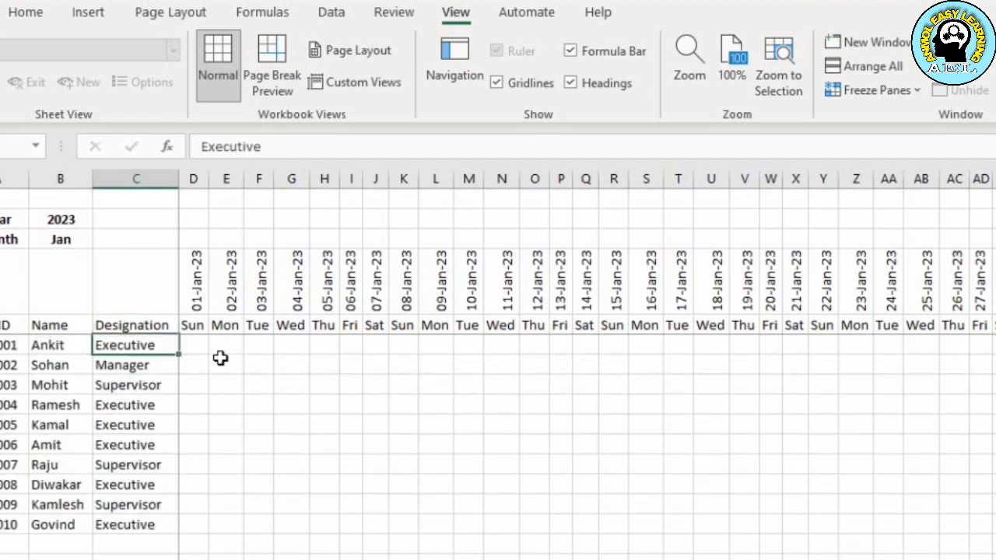
Move across the dates from column D to column W and back to review the date and weekday headers.
key(Right)
key(Up)
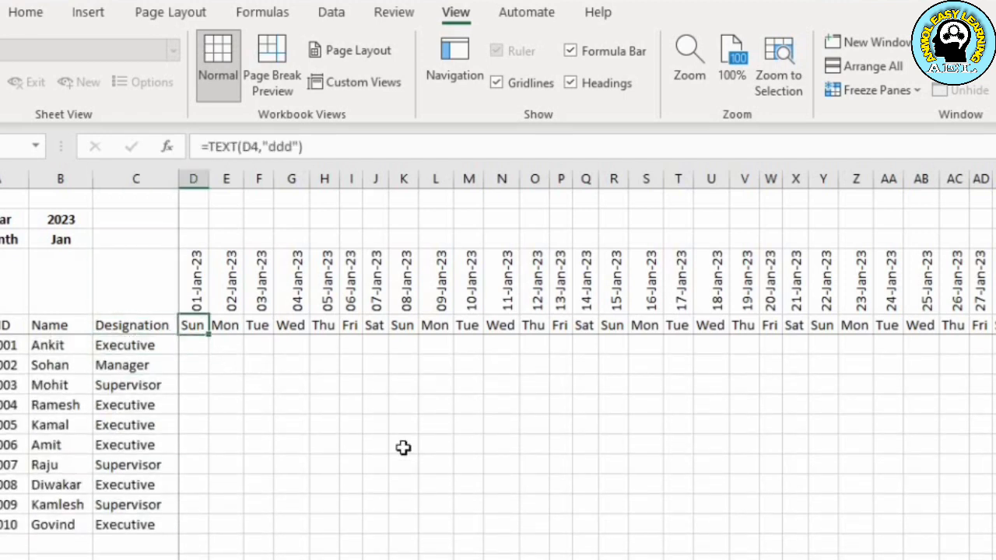
key(Right)
key(Right)
key(Right)
key(Right)
key(Right)
key(Right)
key(Right)
key(Right)
key(Right)
key(Right)
key(Right)
key(Right)
key(Right)
key(Right)
key(Right)
key(Right)
key(Right)
key(Right)
key(Right)
key(Down)
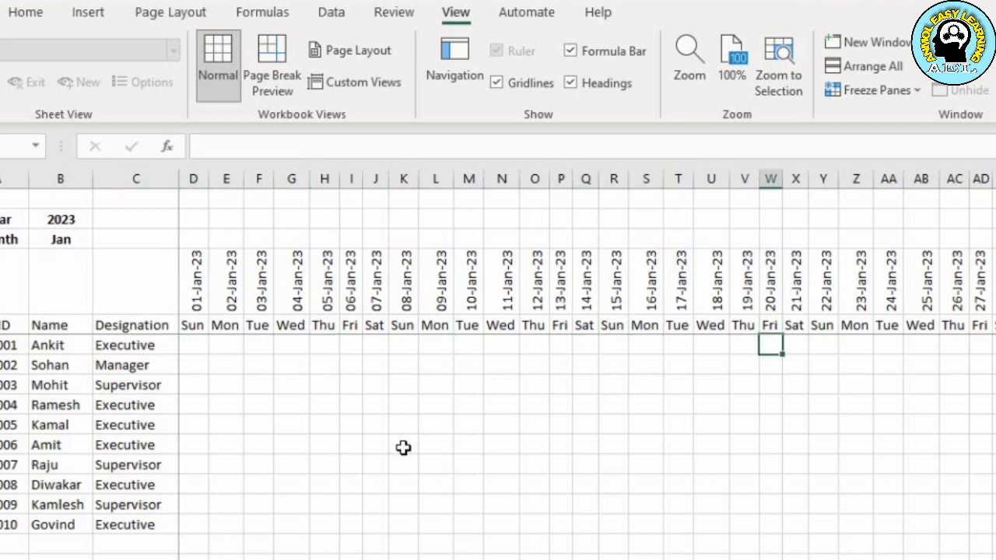
key(Left)
key(Left)
key(Left)
key(Left)
key(Left)
key(Left)
key(Left)
key(Left)
key(Left)
key(Left)
key(Left)
key(Left)
key(Left)
key(Left)
key(Left)
key(Left)
key(Left)
key(Left)
key(Left)
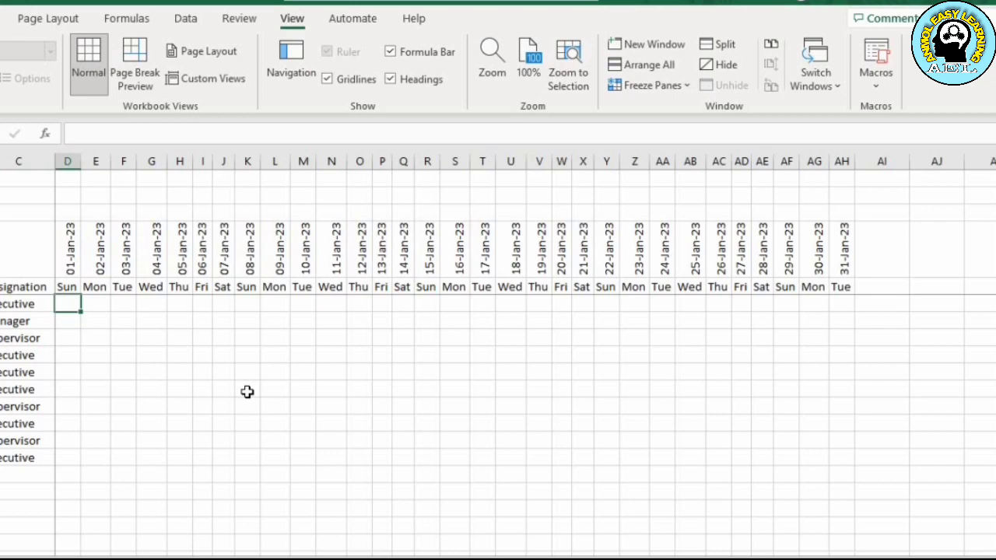
Merge and center cells AI4:AI5, just after the last date of the month.
key(Right)
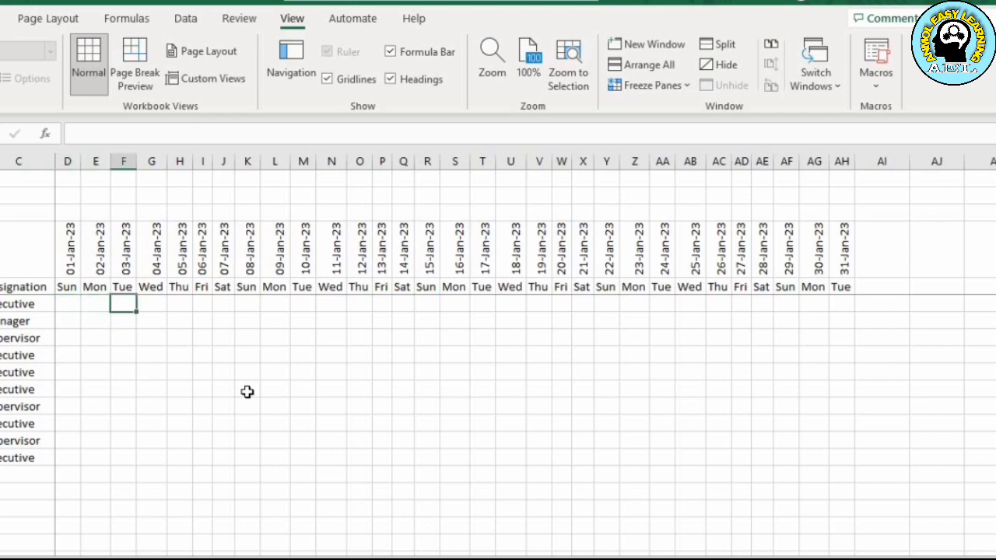
key(Right)
key(Right)
key(Right)
key(Right)
key(Right)
key(Right)
key(Right)
key(Right)
key(Right)
key(Right)
key(Right)
key(Right)
key(Right)
key(Right)
key(Right)
key(Right)
key(Right)
key(Right)
key(Right)
key(Right)
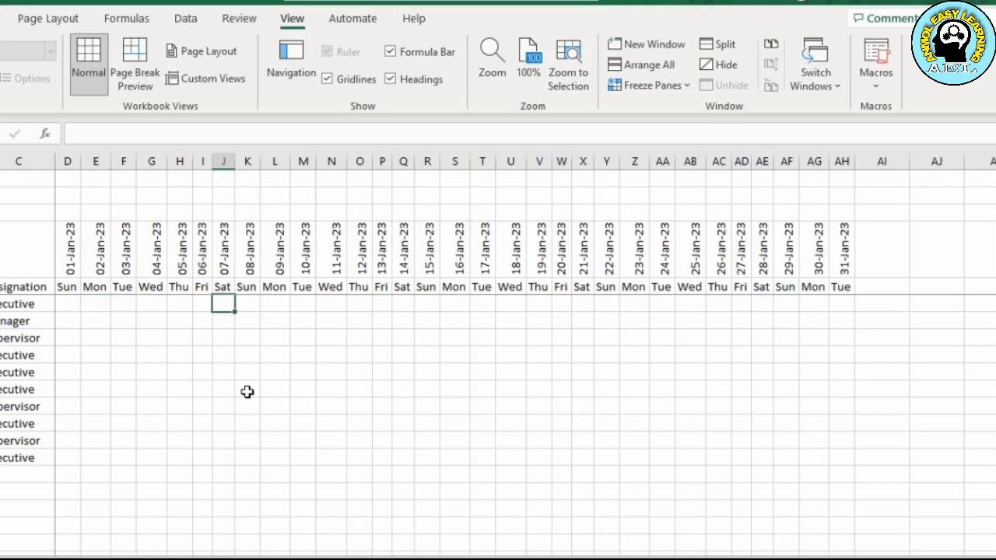
key(Right)
key(Up)
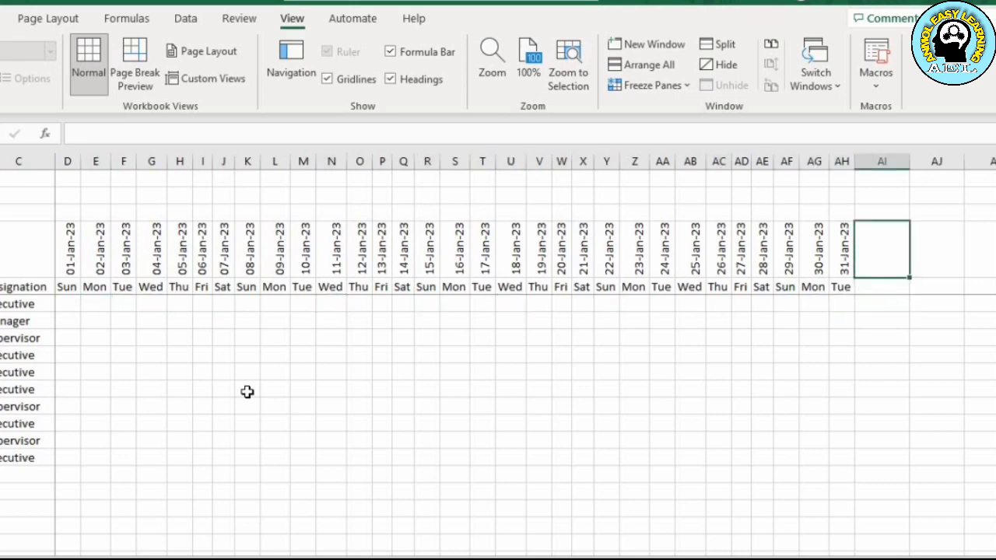
key(Down)
key(Up)
key(shift+Down)
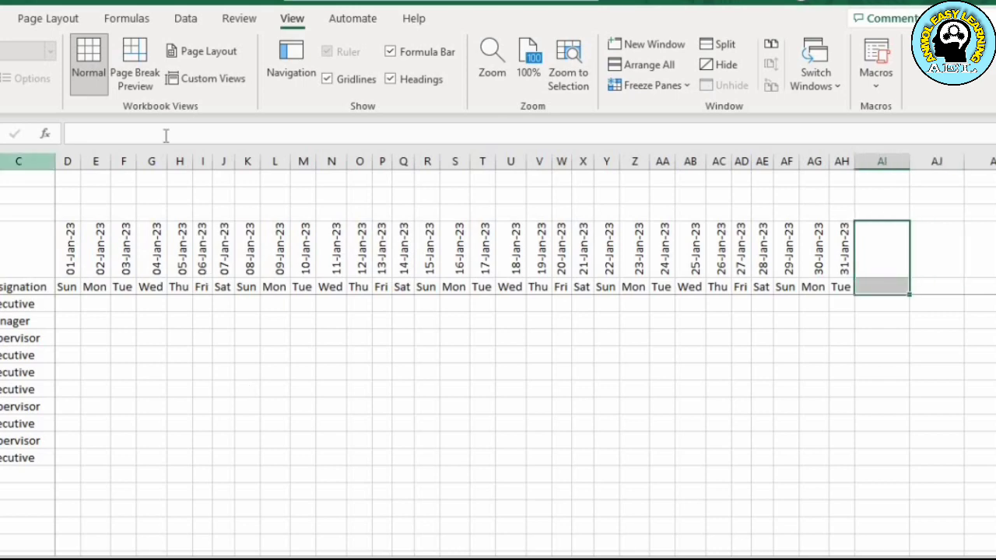
key(Down)
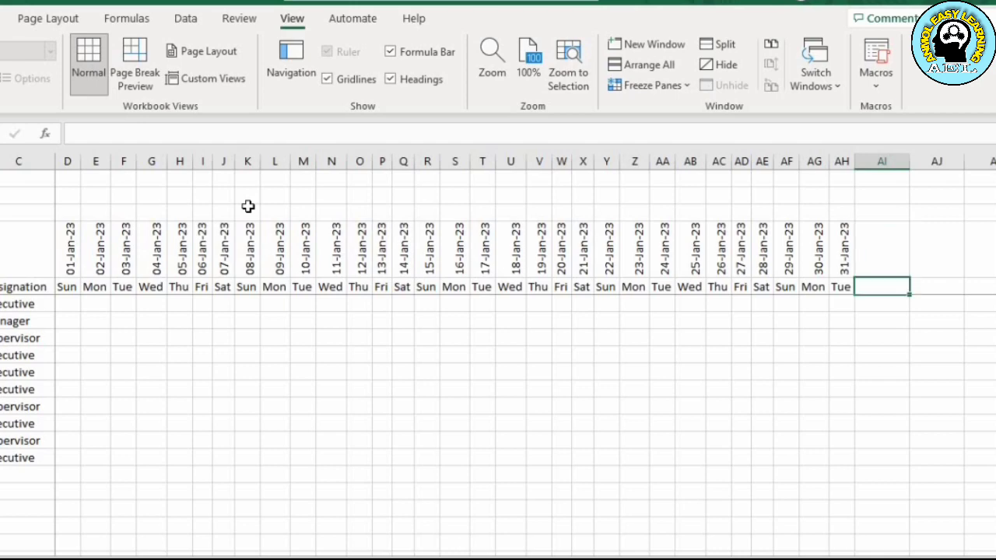
key(Up)
key(shift+Down)
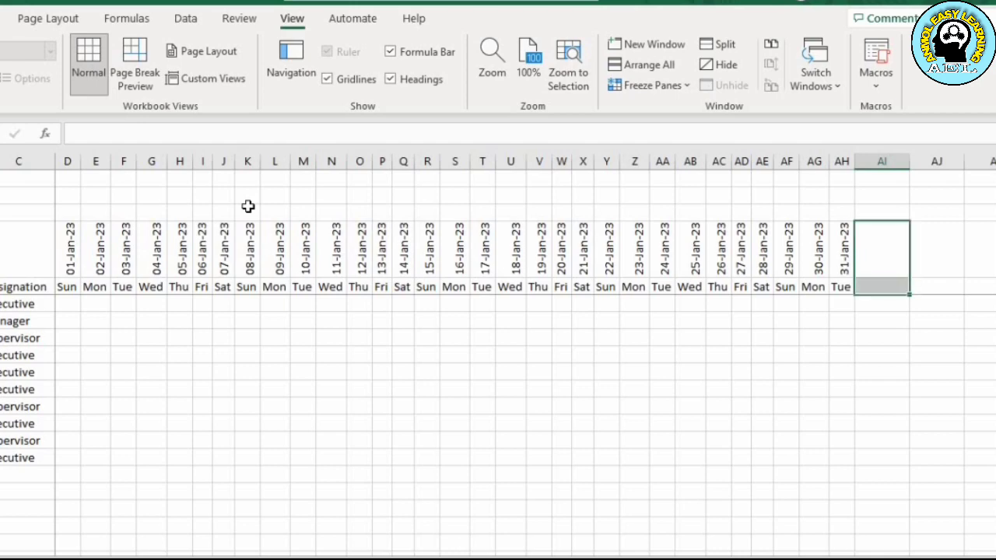
click(0, 19)
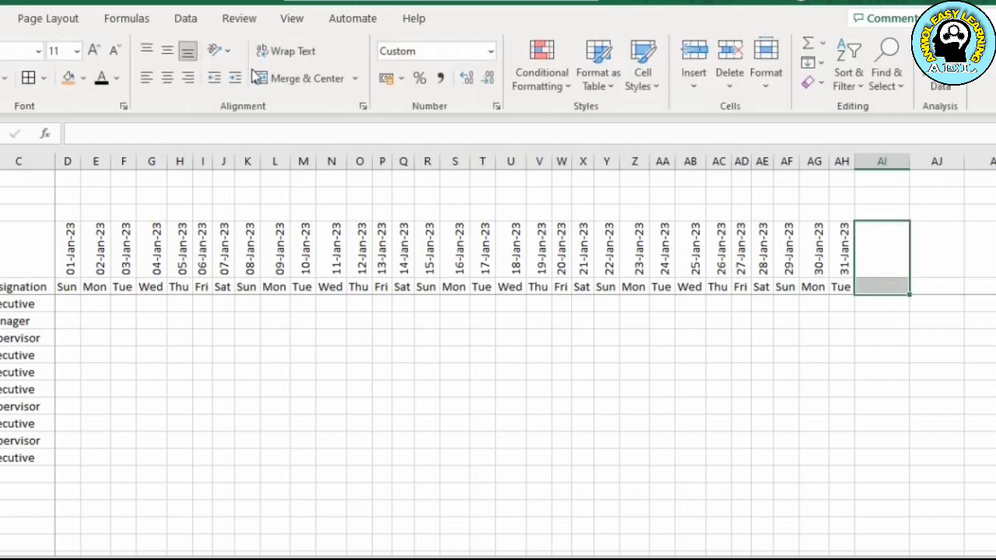
click(299, 79)
Merge and center rows 4 and 5 separately in each of columns AJ, AK, AL, AM and AN.
key(Right)
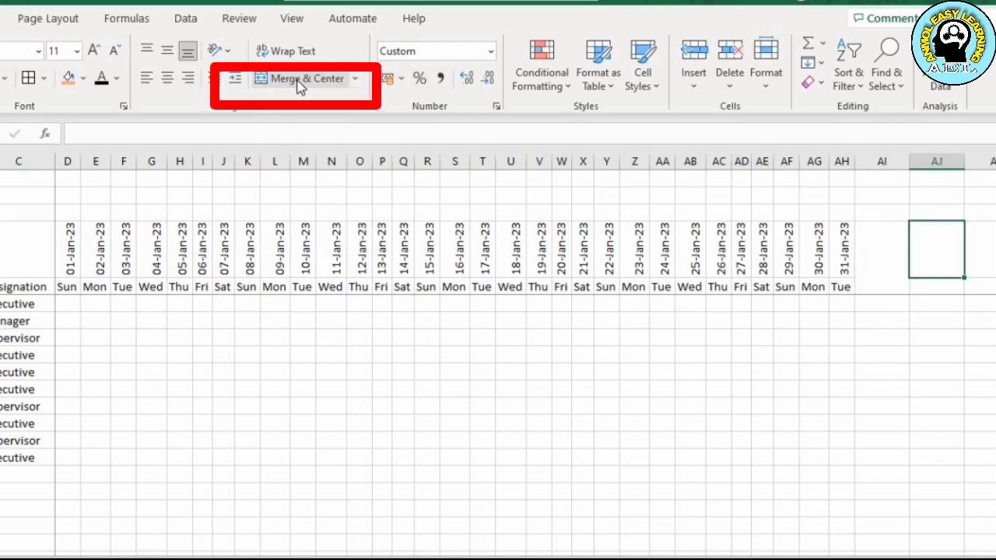
key(shift+Down)
click(301, 84)
key(Right)
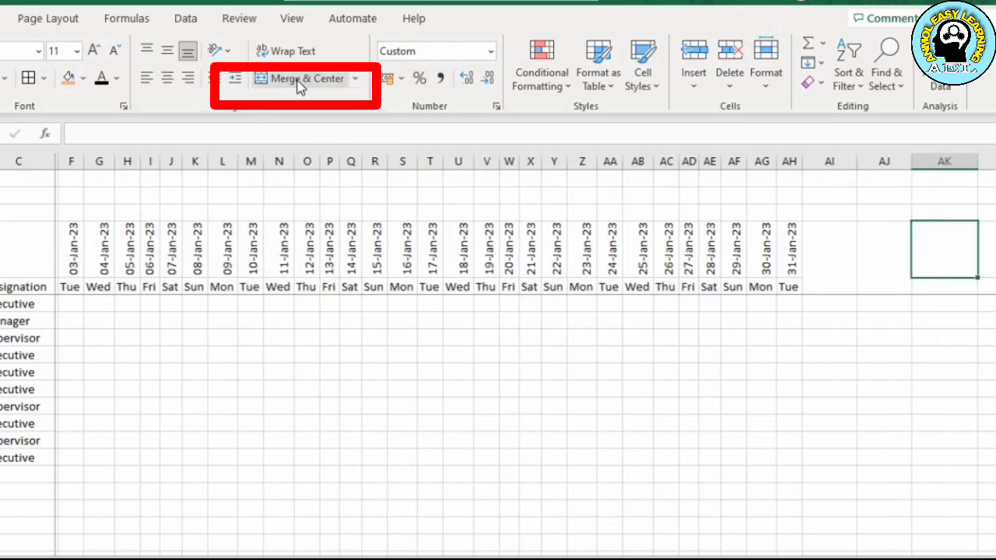
key(shift+Down)
click(301, 84)
key(Right)
key(shift+Down)
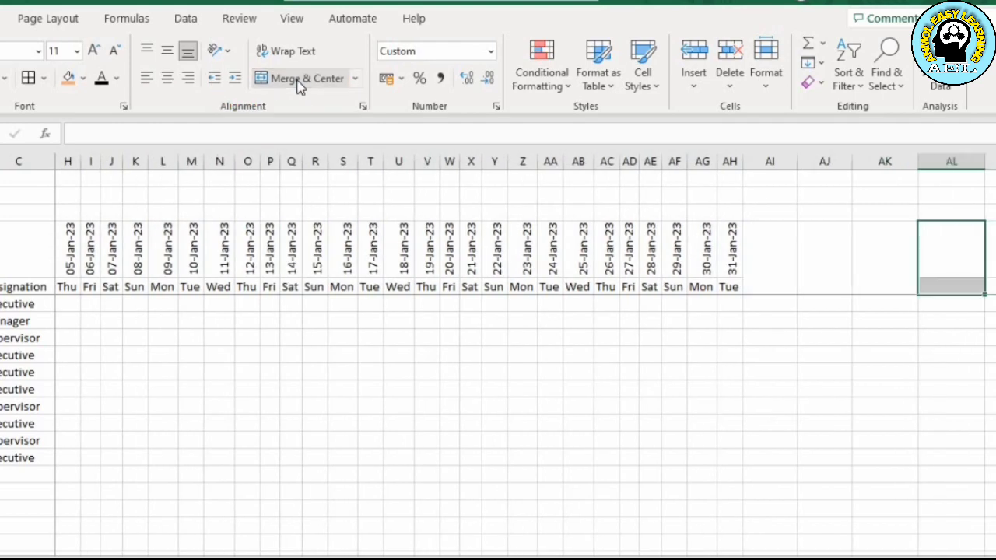
click(302, 84)
key(Right)
key(shift+Down)
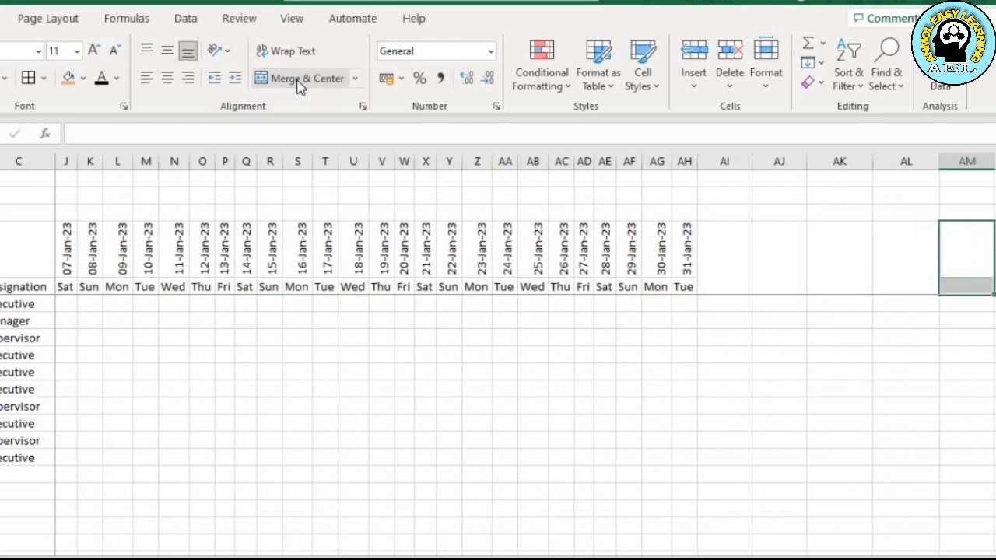
click(301, 84)
key(Right)
key(shift+Down)
click(299, 84)
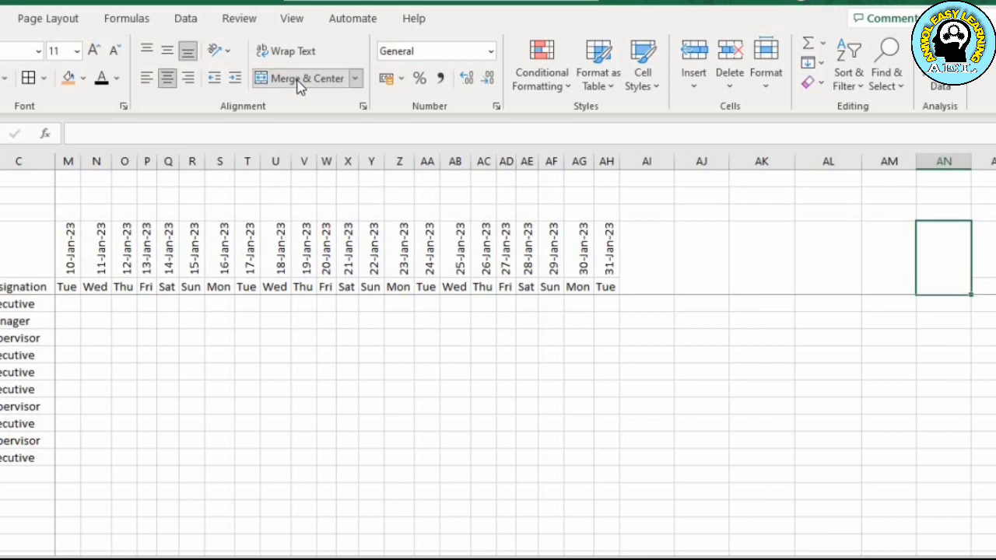
Enter the headings Total P in merged cell AI4 and Total A in merged cell AJ4.
key(Left)
key(Left)
key(Left)
key(Left)
key(Left)
text(To)
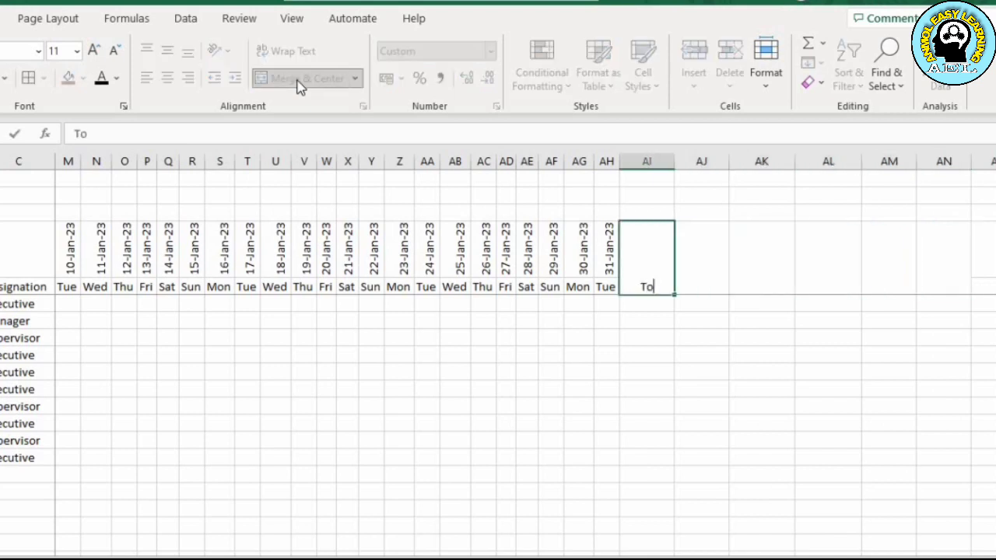
text(tal P)
key(ctrl+Return)
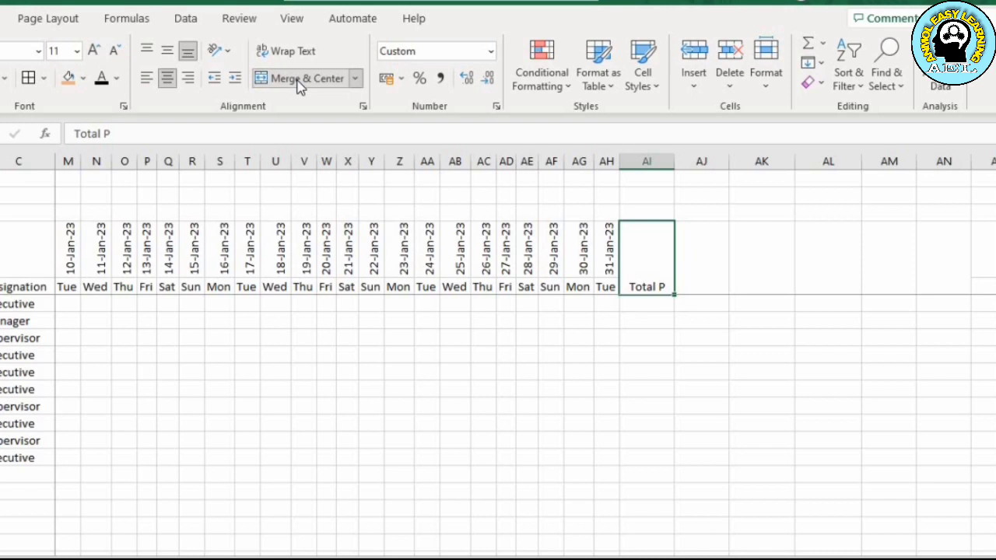
key(Right)
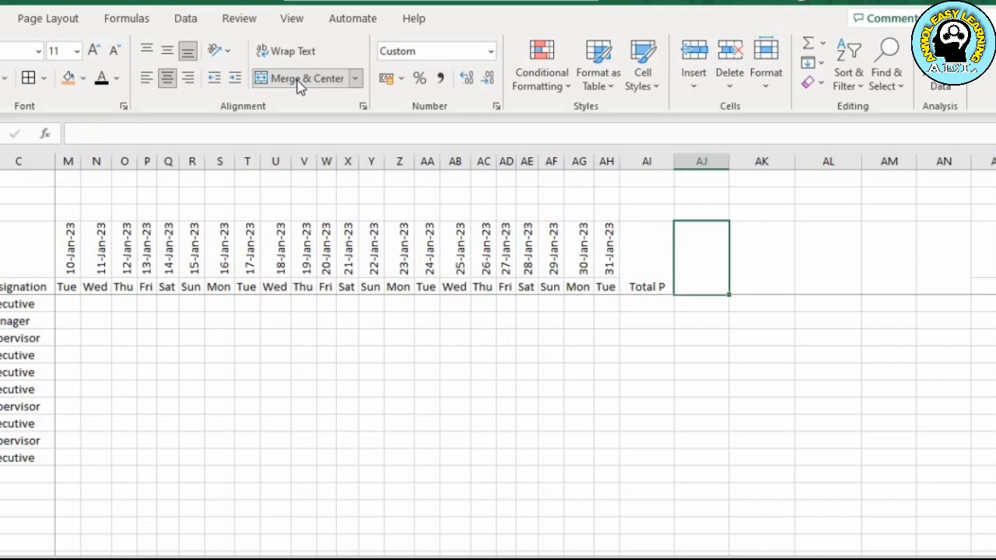
text(Total)
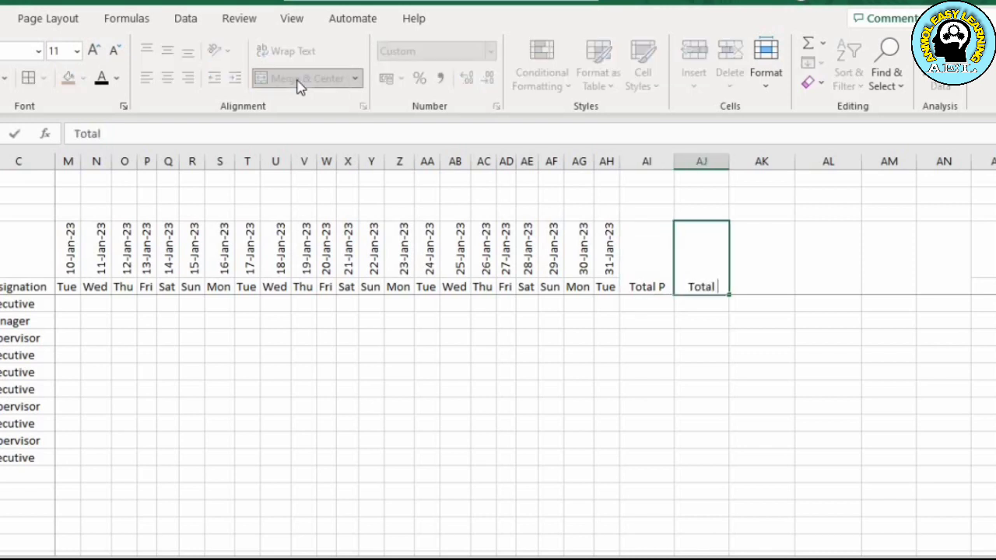
text( A)
key(ctrl+Return)
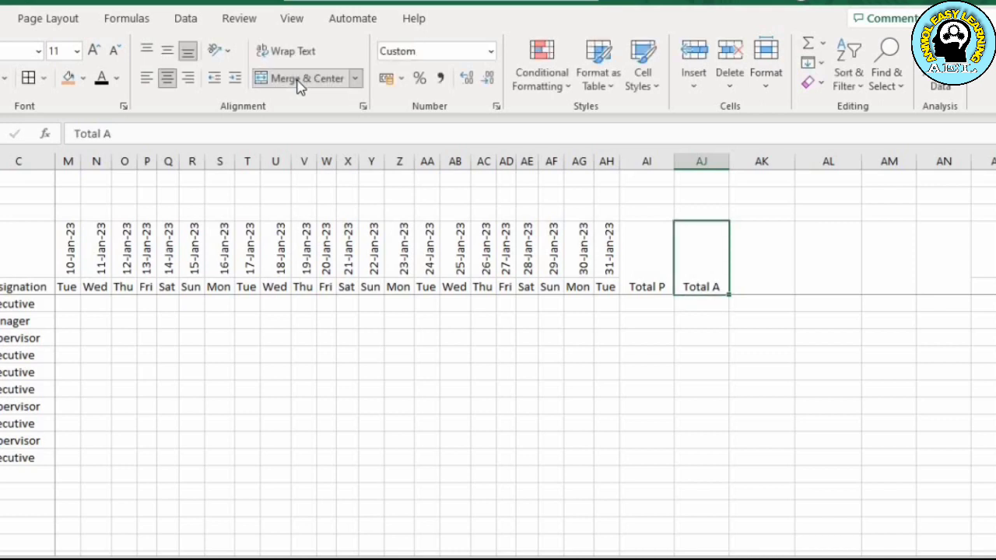
Enter the headings Total L in merged cell AK4 and Total WO in merged cell AL4.
key(Right)
text(To)
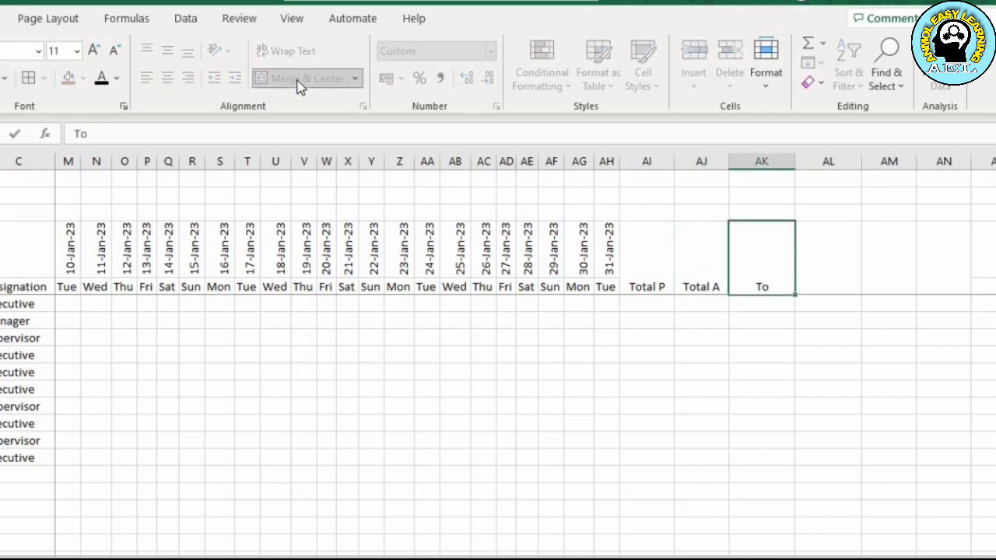
text(tal L)
key(Return)
key(Up)
key(Right)
text(Total)
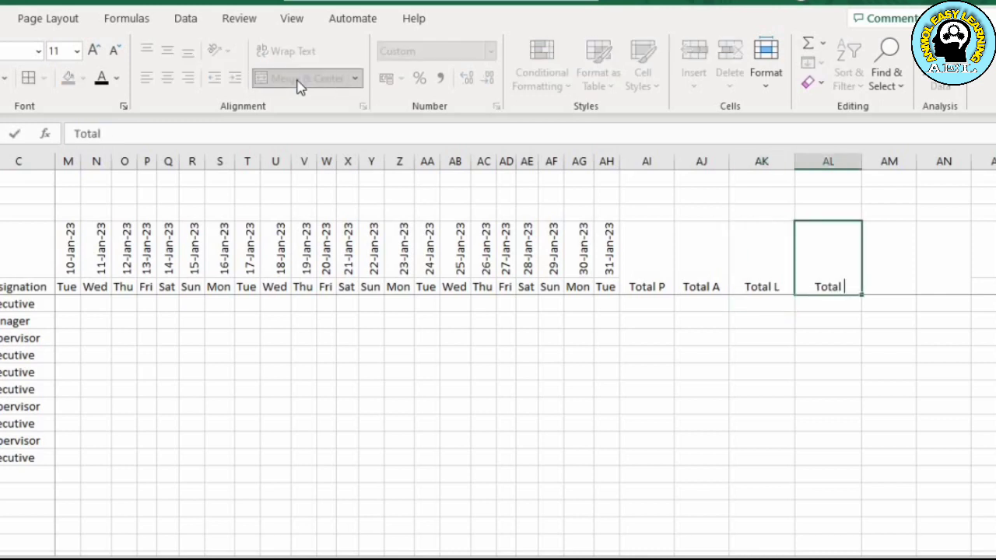
text( S)
key(BackSpace)
key(BackSpace)
text(WO)
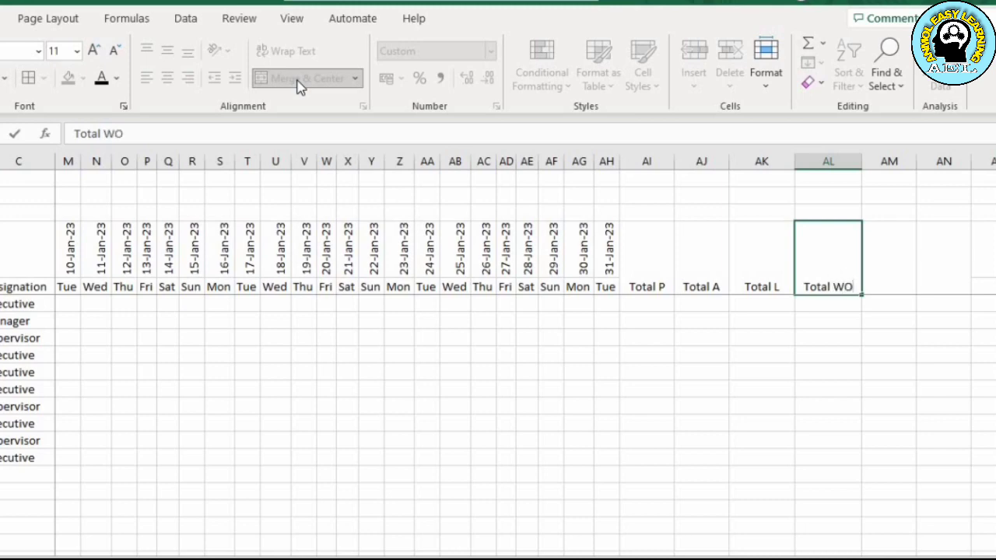
Enter the heading Paydays in merged cell AM4.
key(Right)
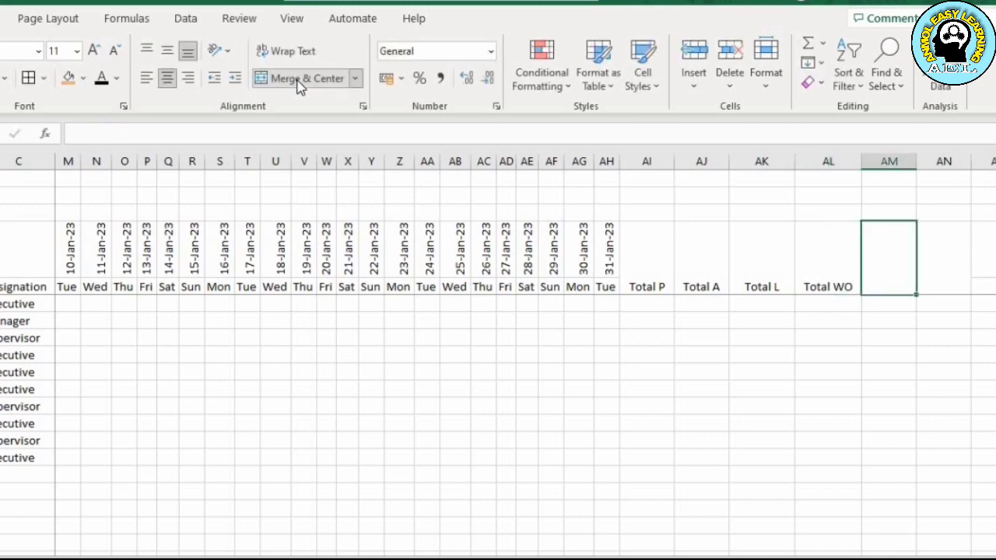
text(Paydays)
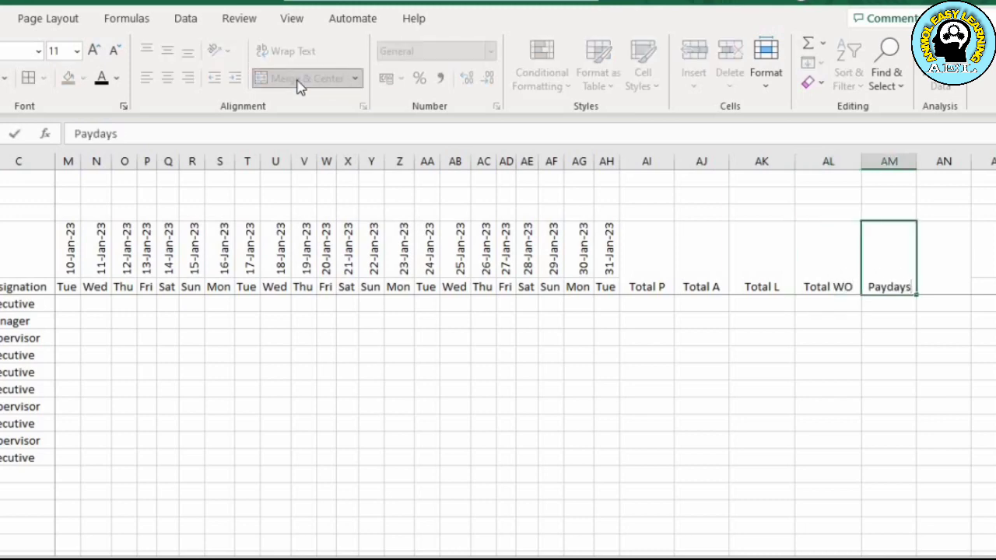
key(ctrl+Return)
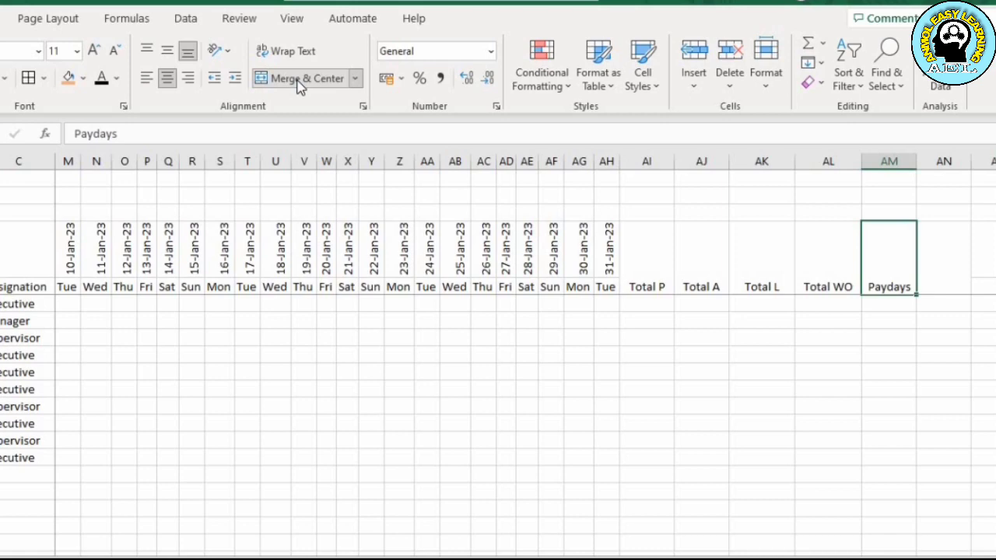
Bold the row 5 headings from Emp ID through the weekday under 31-Jan-23.
key(Left)
key(Left)
key(Left)
key(Left)
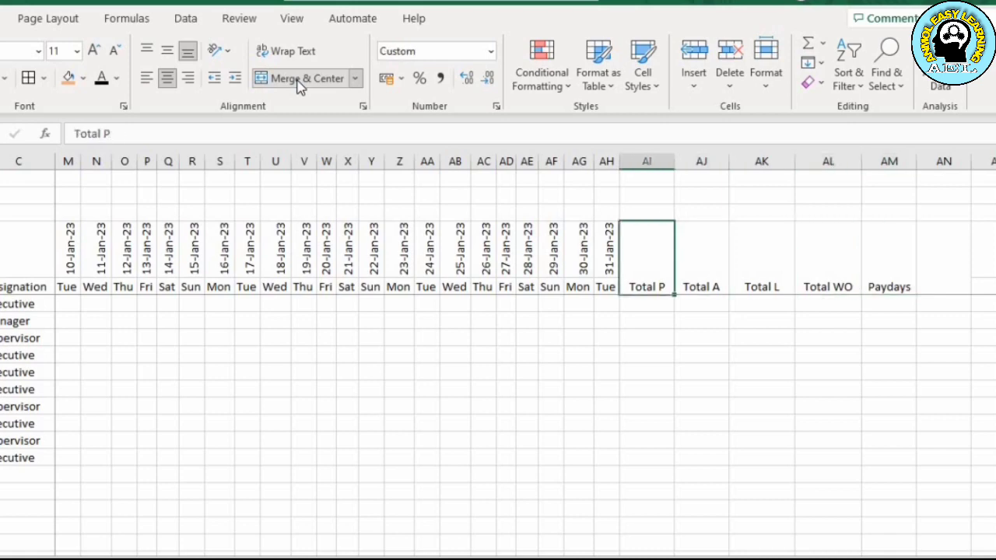
key(ctrl+Left)
key(ctrl+Left)
key(Down)
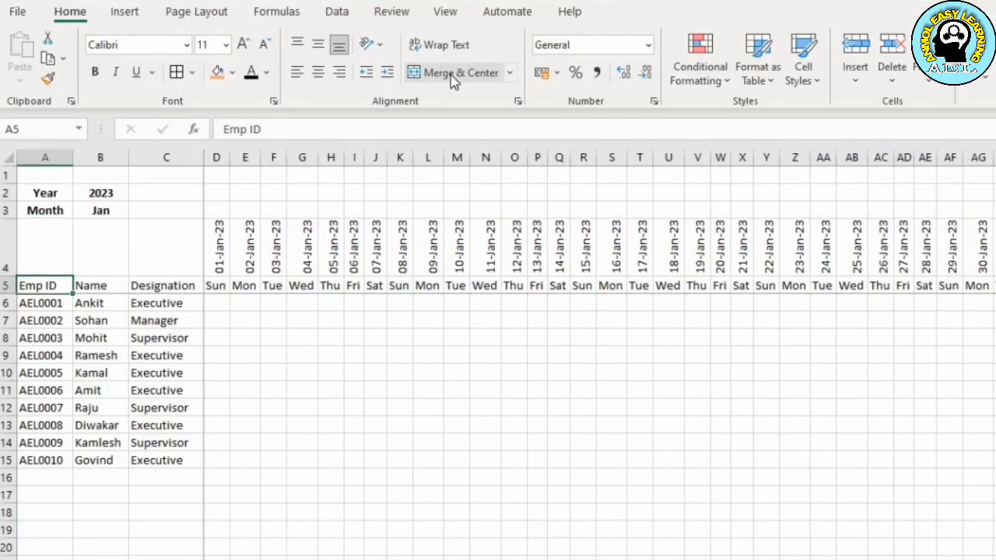
key(shift+Right)
key(shift+Right)
key(shift+Right)
key(shift+Right)
key(shift+Right)
key(shift+Right)
key(shift+Right)
key(shift+Right)
key(shift+Right)
key(shift+Right)
key(shift+Right)
key(shift+Right)
key(shift+Right)
key(shift+Right)
key(shift+Right)
key(shift+Right)
key(shift+Right)
key(shift+Right)
key(shift+Right)
key(shift+Right)
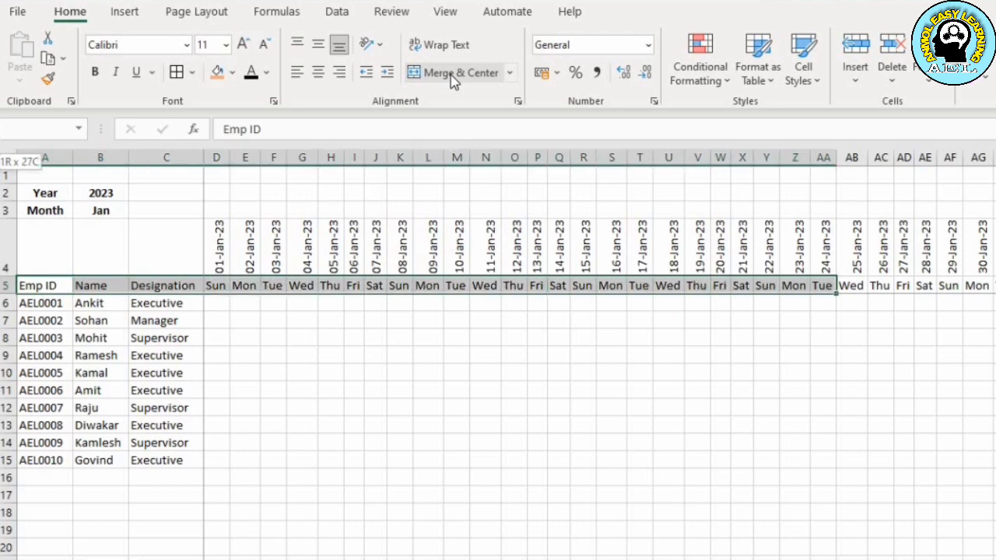
key(shift+Right)
key(shift+Right)
key(shift+Right)
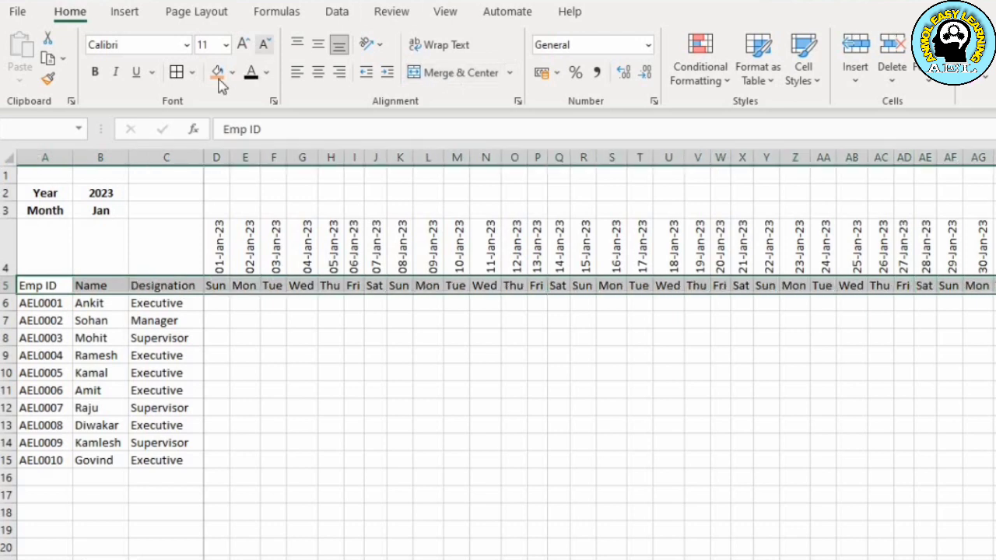
click(94, 75)
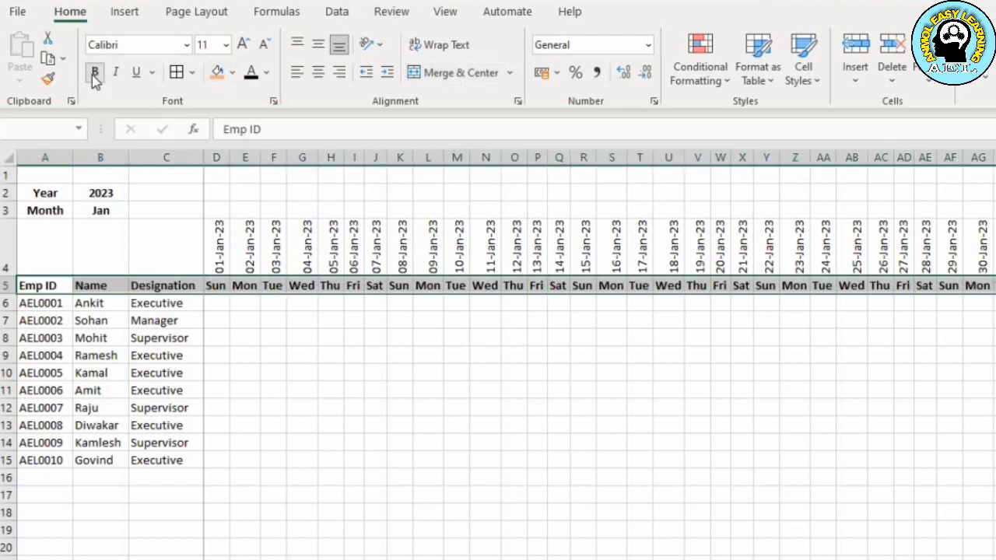
Bold the dates in D4:AH4 and fill those cells with light orange.
key(Up)
key(Right)
key(Right)
key(Right)
key(shift+Right)
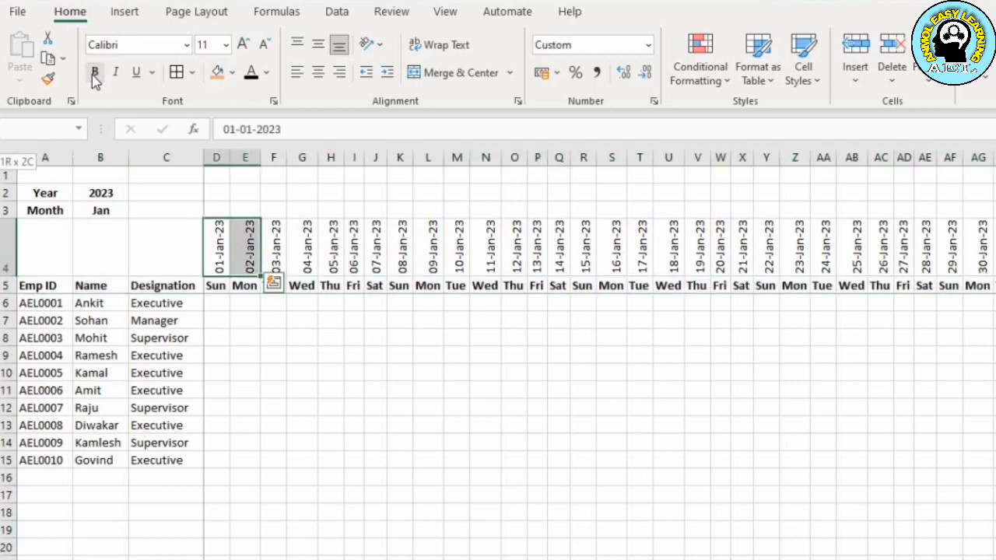
key(shift+Right)
key(shift+Right)
key(shift+Right)
key(shift+Right)
key(shift+Right)
key(shift+Right)
key(shift+Right)
key(shift+Right)
key(shift+Right)
key(shift+Right)
key(shift+Right)
key(shift+Right)
key(shift+Right)
key(shift+Right)
key(shift+Right)
key(shift+Right)
key(shift+Right)
key(shift+Right)
key(shift+Right)
key(shift+Right)
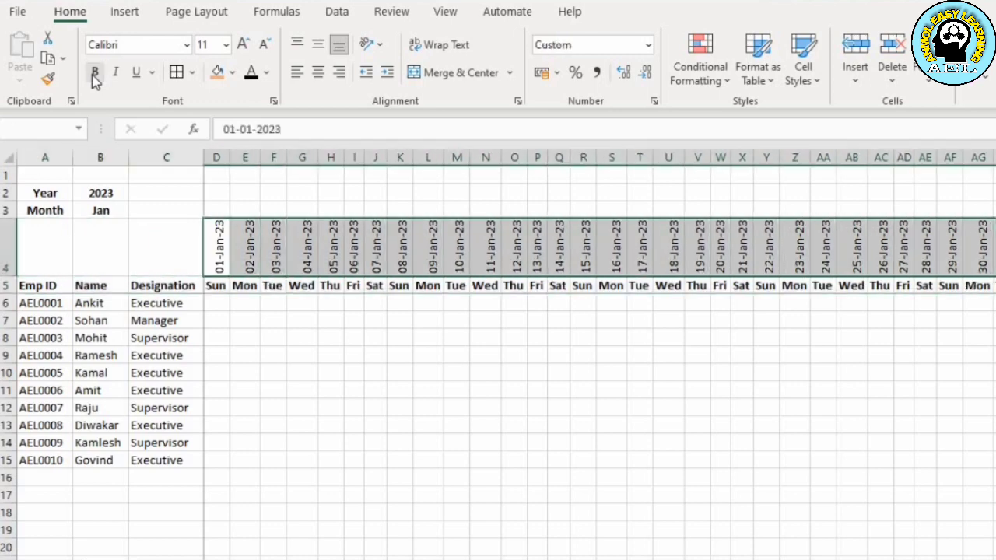
click(95, 76)
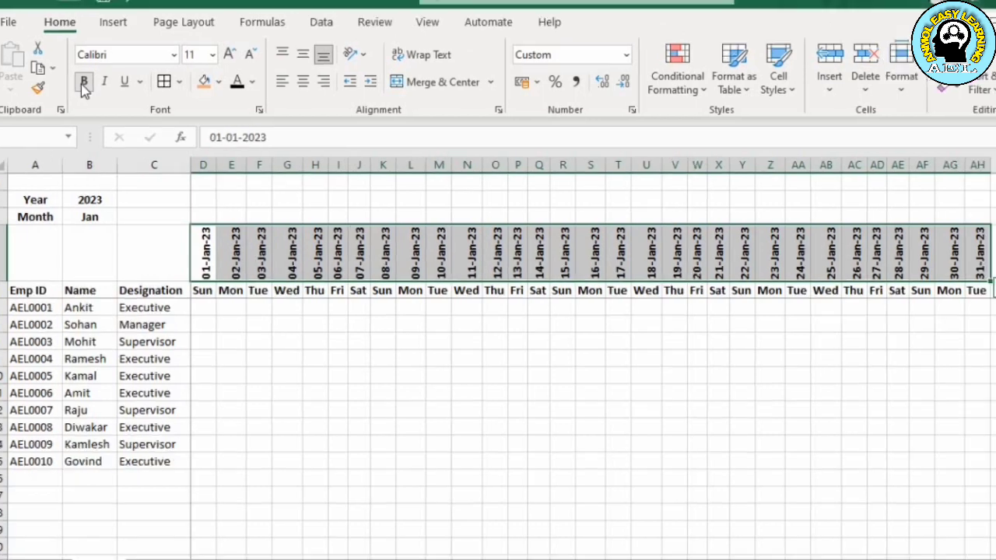
click(219, 81)
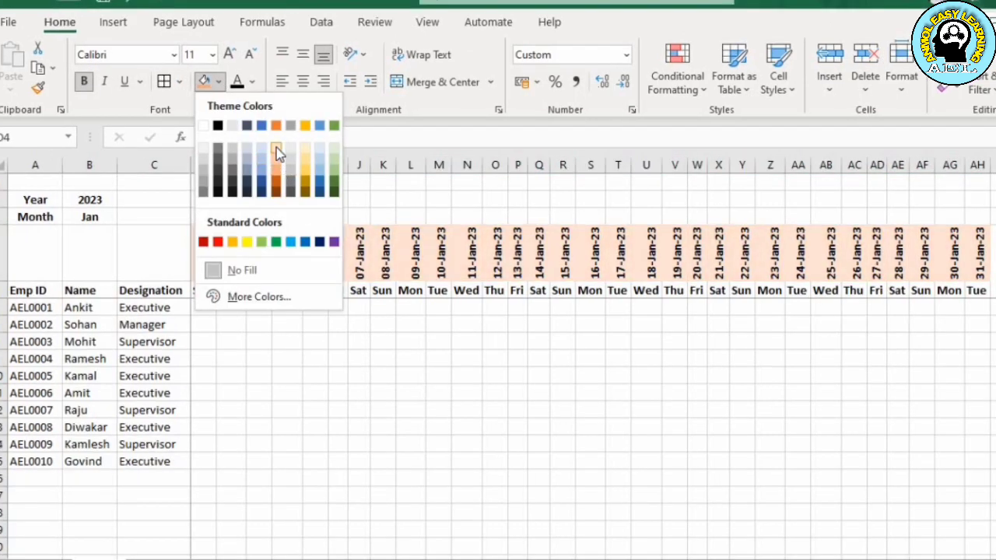
click(277, 151)
Fill the row 5 headings in A5:AH5, from Emp ID through the last weekday, with light blue.
key(Down)
key(Left)
key(Left)
key(Left)
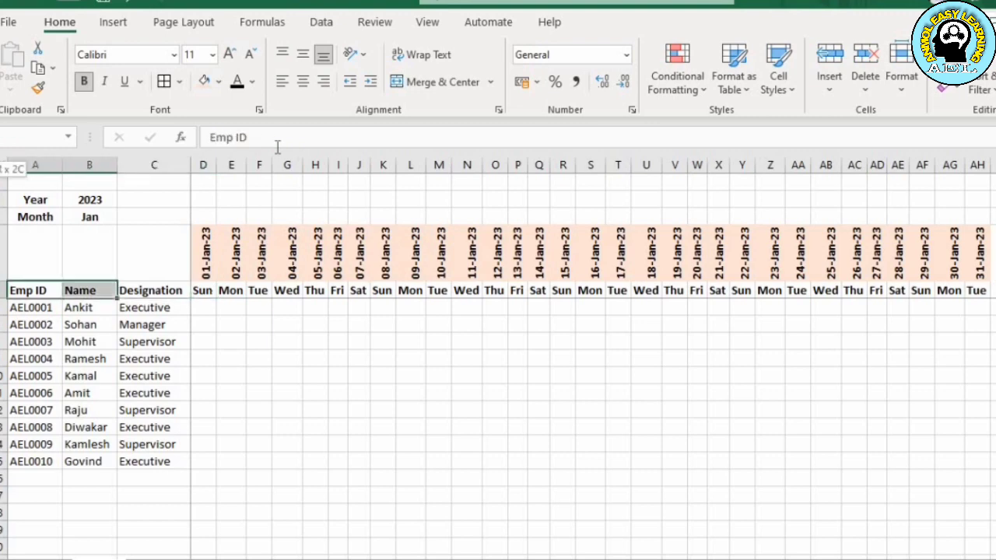
key(shift+Right)
key(shift+Right)
key(shift+Right)
key(shift+Right)
key(shift+Right)
key(shift+Right)
key(shift+Right)
key(shift+Right)
key(shift+Right)
key(shift+Right)
key(shift+Right)
key(shift+Right)
key(shift+Right)
key(shift+Right)
key(shift+Right)
key(shift+Right)
key(shift+Right)
key(shift+Right)
key(shift+Right)
key(shift+Right)
key(shift+Right)
key(shift+Right)
key(shift+Right)
key(shift+Right)
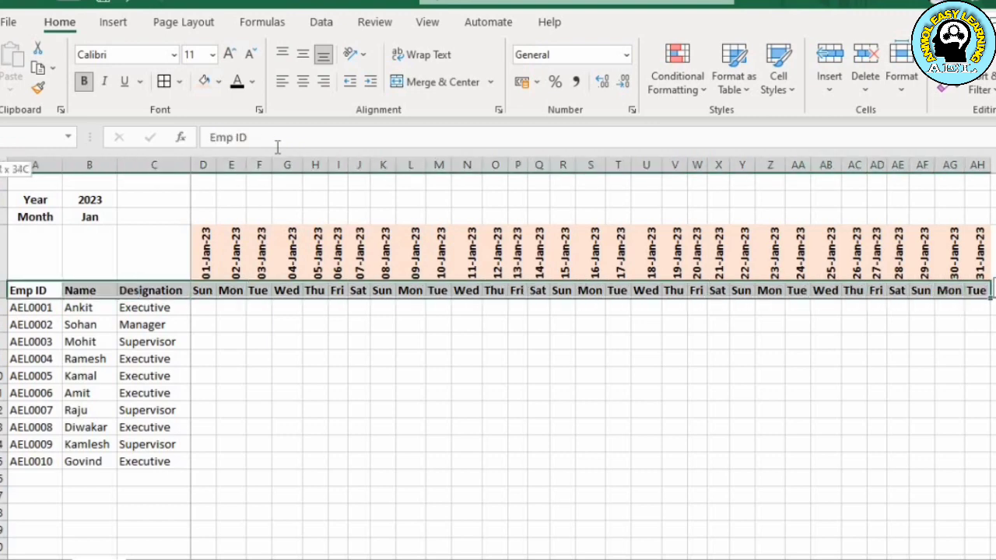
click(218, 82)
click(262, 157)
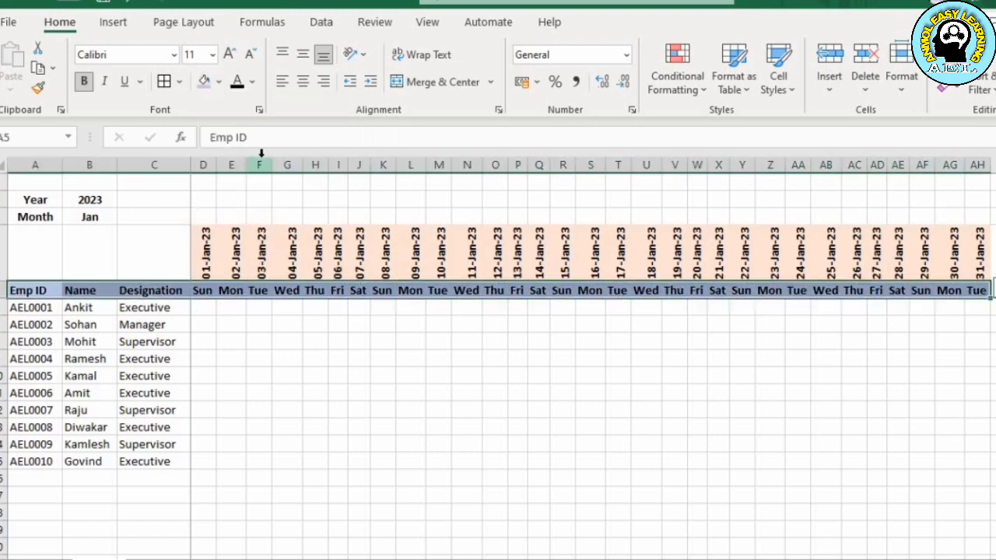
Fill the Year and Month block in A2:B3 with the same light blue and apply All Borders to it.
key(Up)
key(Up)
key(Up)
key(Up)
key(Down)
key(shift+Right)
key(shift+Down)
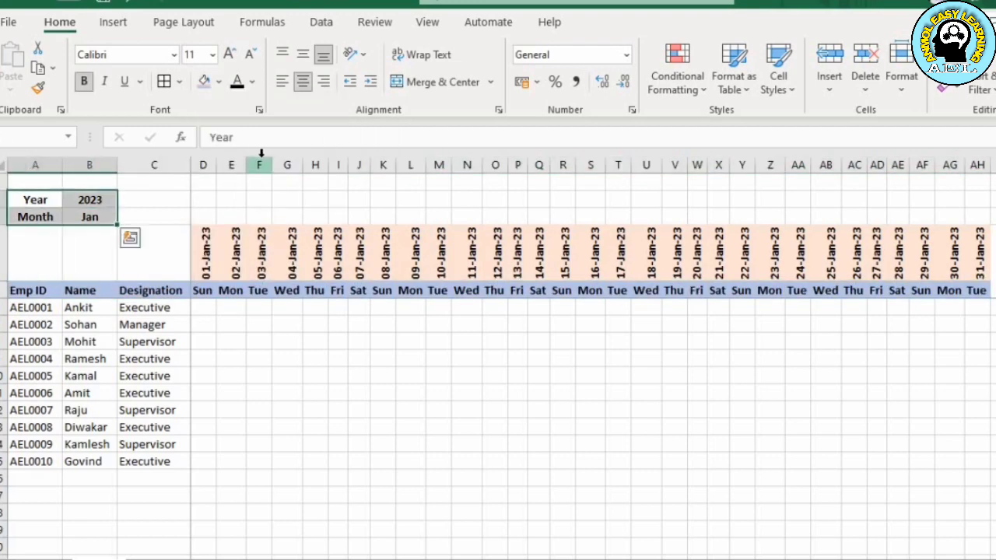
click(204, 82)
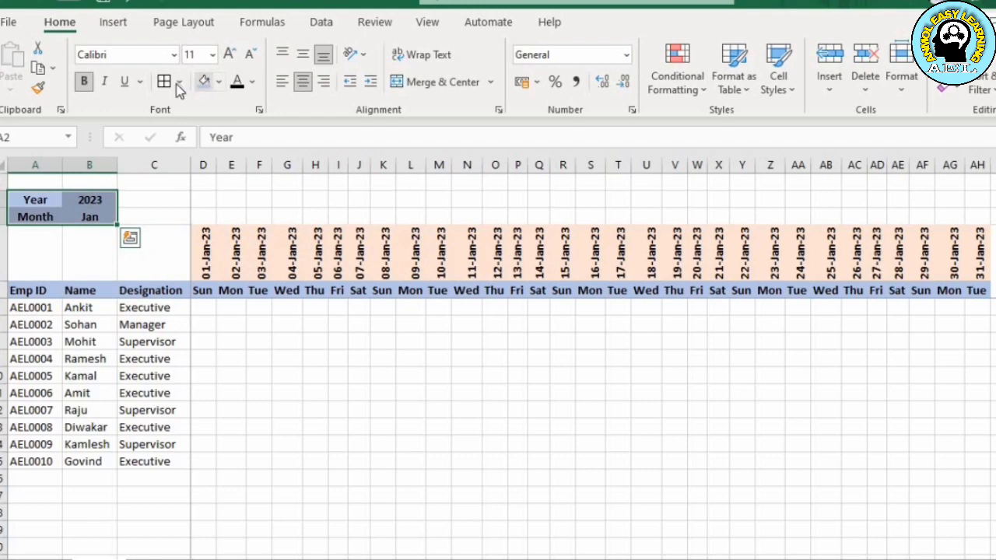
click(178, 81)
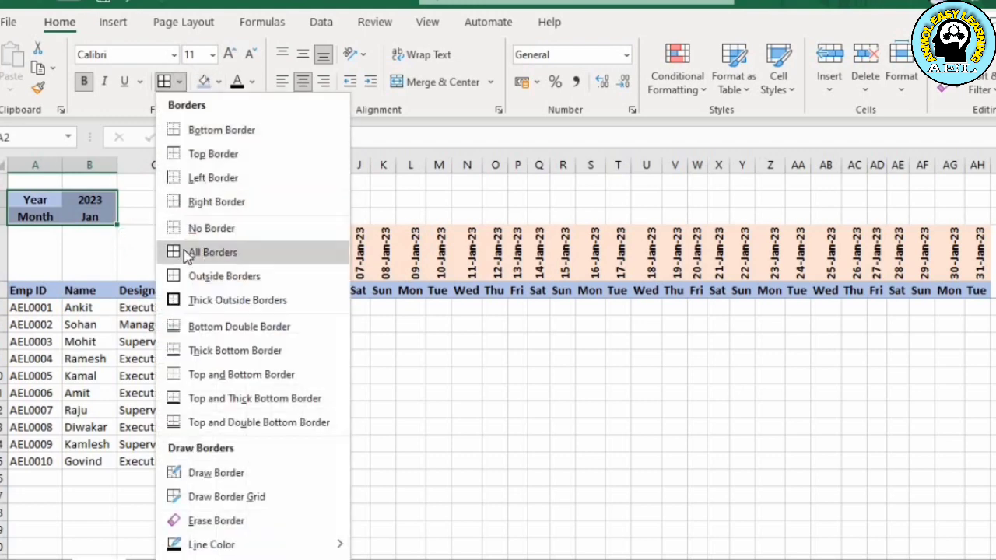
click(185, 254)
Apply All Borders to the date and weekday headers in D4:AH5.
key(Down)
key(Down)
key(Down)
key(Down)
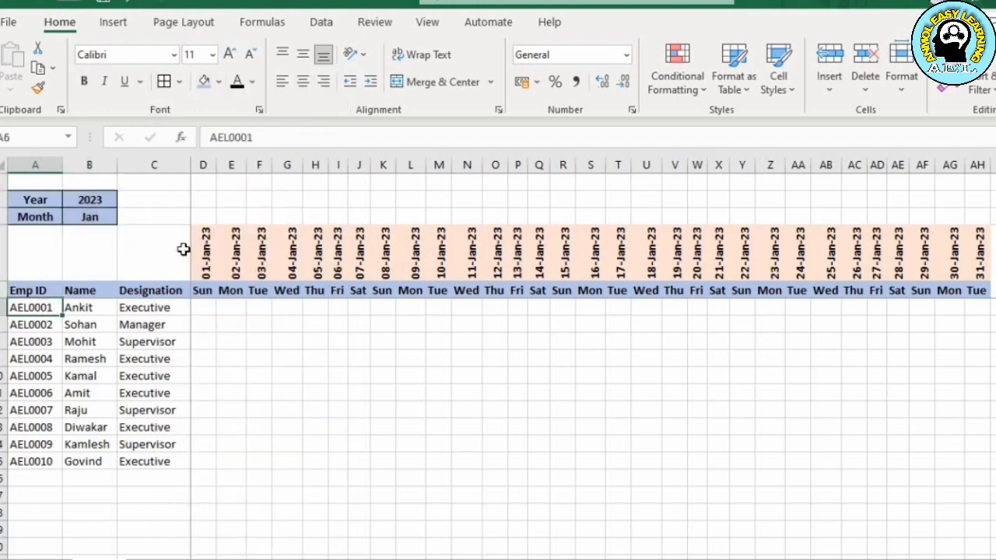
key(Up)
key(Up)
key(Right)
key(Right)
key(Right)
key(shift+Right)
key(shift+Right)
key(shift+Right)
key(shift+Right)
key(shift+Right)
key(shift+Right)
key(shift+Right)
key(shift+Right)
key(shift+Right)
key(shift+Right)
key(shift+Right)
key(shift+Right)
key(shift+Right)
key(shift+Right)
key(shift+Right)
key(shift+Right)
key(shift+Right)
key(shift+Right)
key(shift+Right)
key(shift+Right)
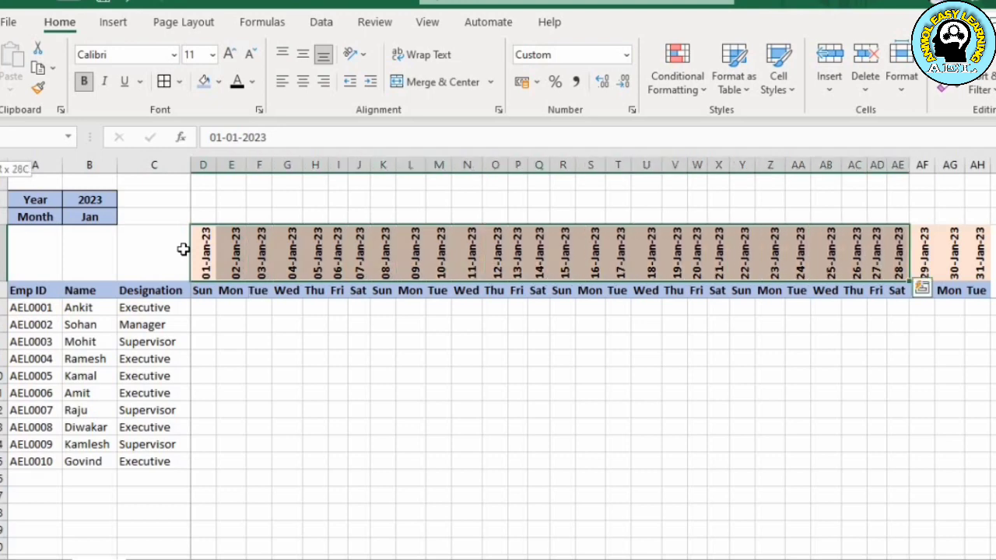
key(shift+Right)
key(shift+Right)
key(shift+Right)
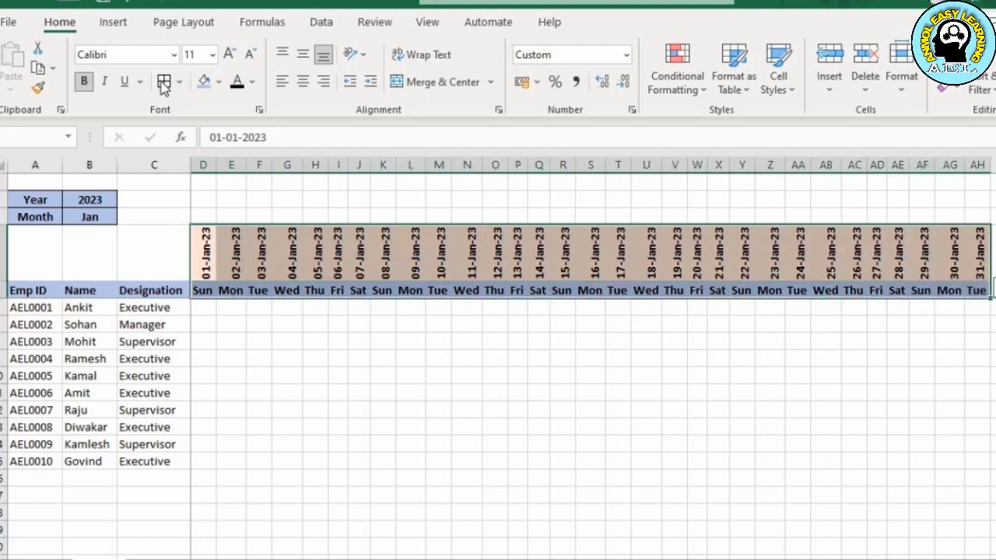
click(163, 83)
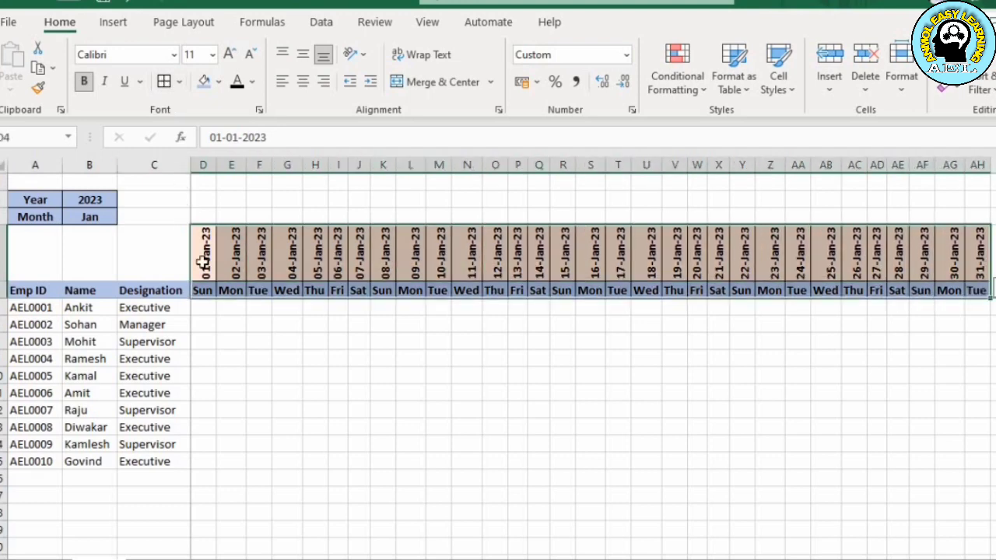
Middle-align the summary headings from Total P through Paydays in AI4:AM4 and make them bold and italic.
key(Down)
key(Right)
key(Right)
key(Right)
key(Right)
key(Right)
key(Right)
key(Right)
key(Right)
key(Right)
key(Right)
key(Right)
key(Right)
key(Right)
key(Right)
key(Right)
key(Right)
key(Right)
key(Right)
key(Right)
key(Right)
key(Up)
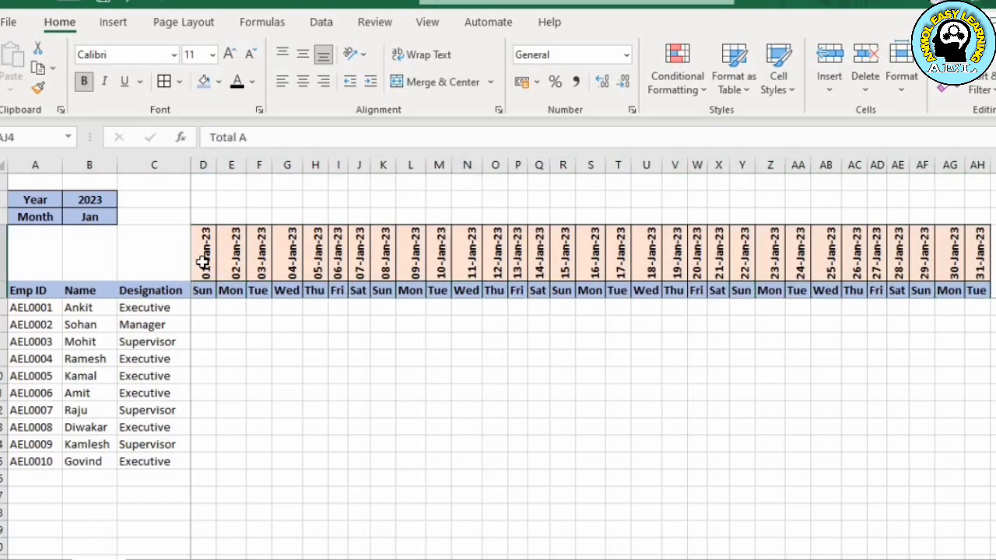
key(Right)
key(Right)
key(Right)
key(Right)
key(Right)
key(Left)
key(Left)
key(Left)
key(Left)
key(Left)
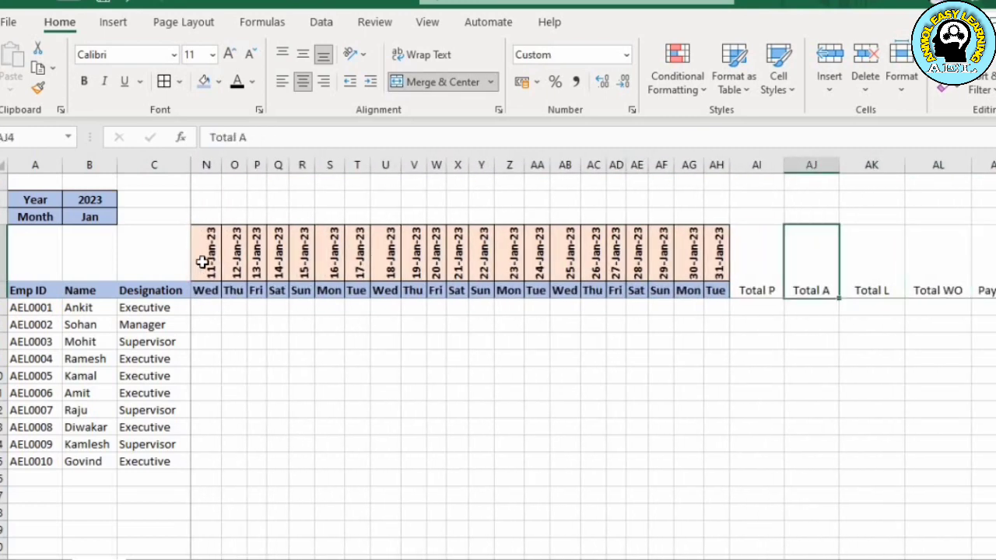
key(Right)
key(Right)
key(Right)
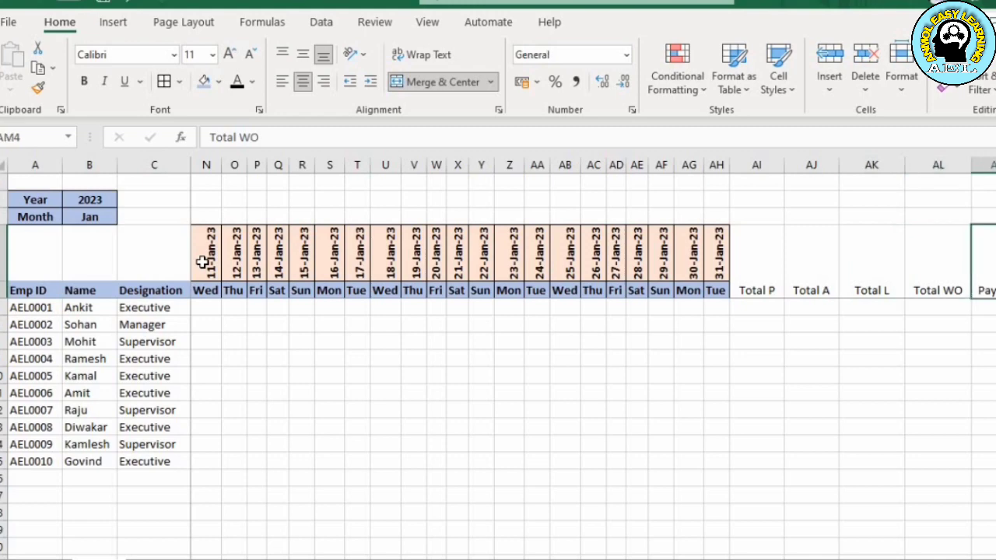
key(Left)
key(Left)
key(Left)
key(Left)
key(shift+Right)
key(shift+Right)
key(shift+Right)
key(shift+Right)
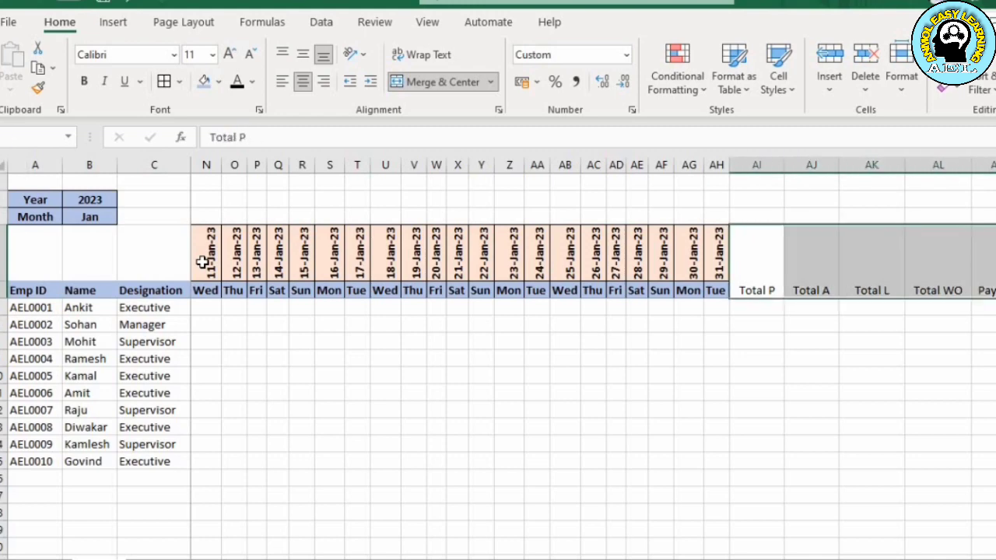
click(304, 58)
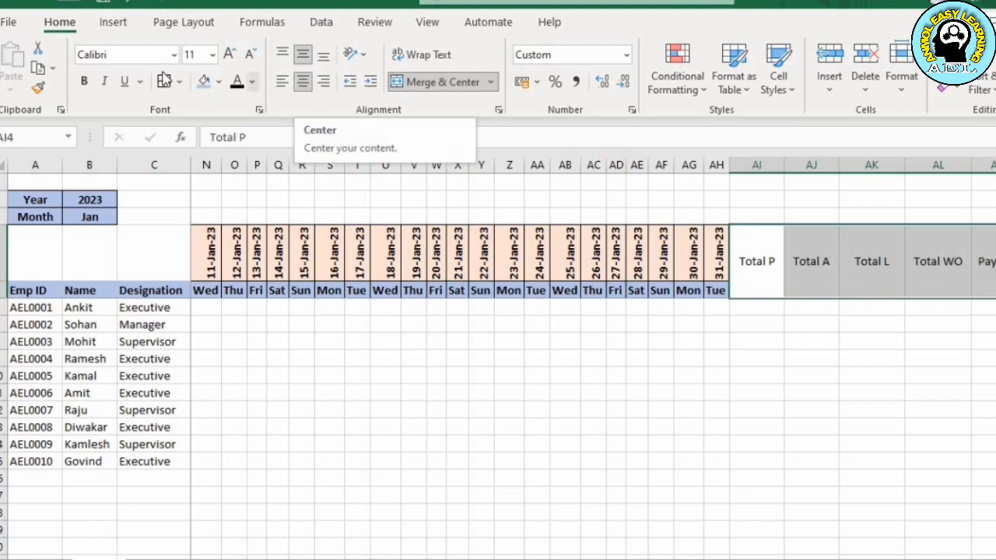
click(83, 84)
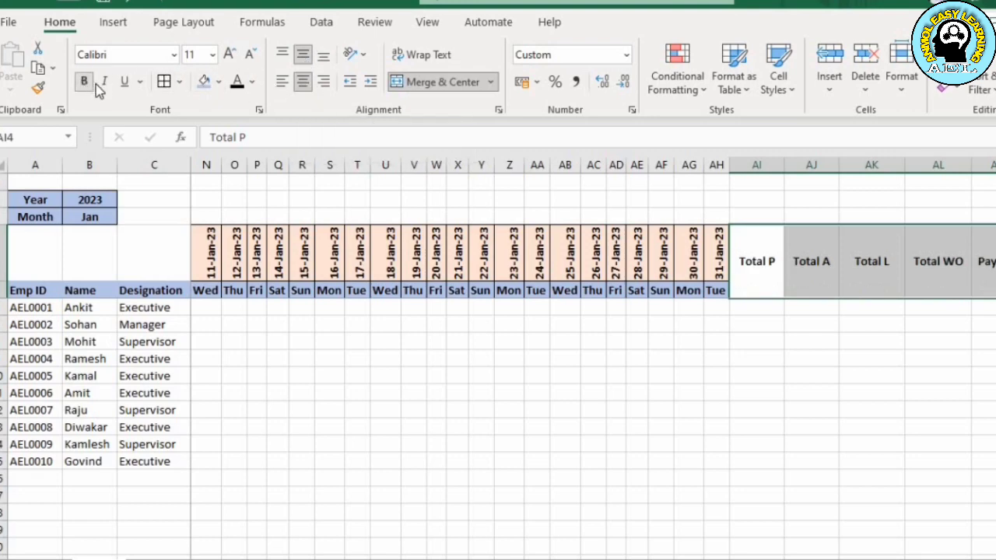
click(104, 83)
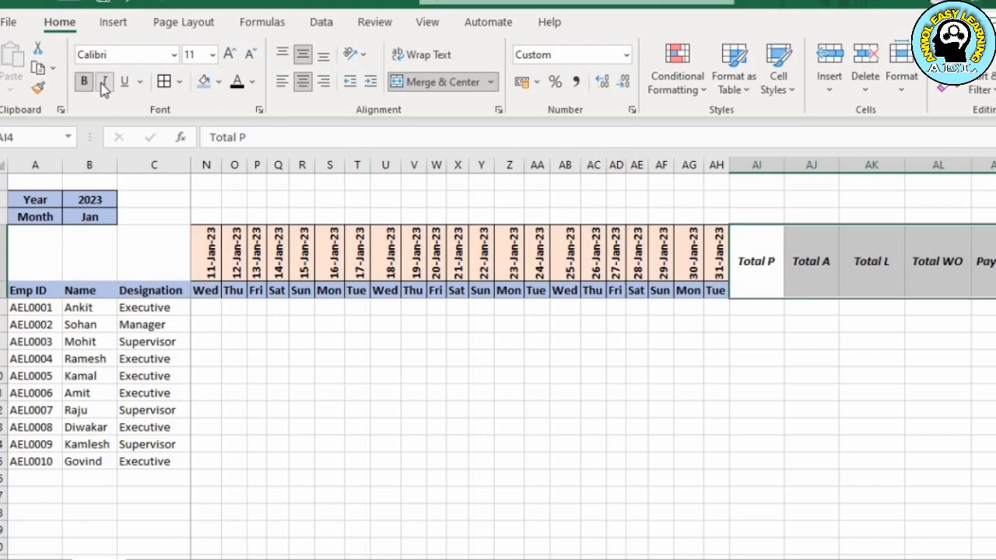
Fill the Total P through Paydays headings with light green and apply All Borders to them.
click(219, 82)
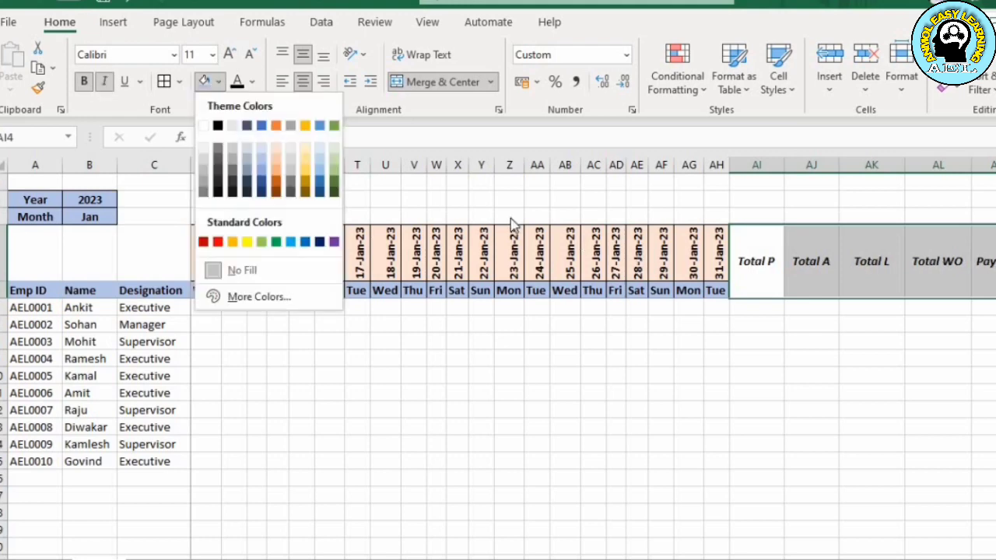
click(333, 179)
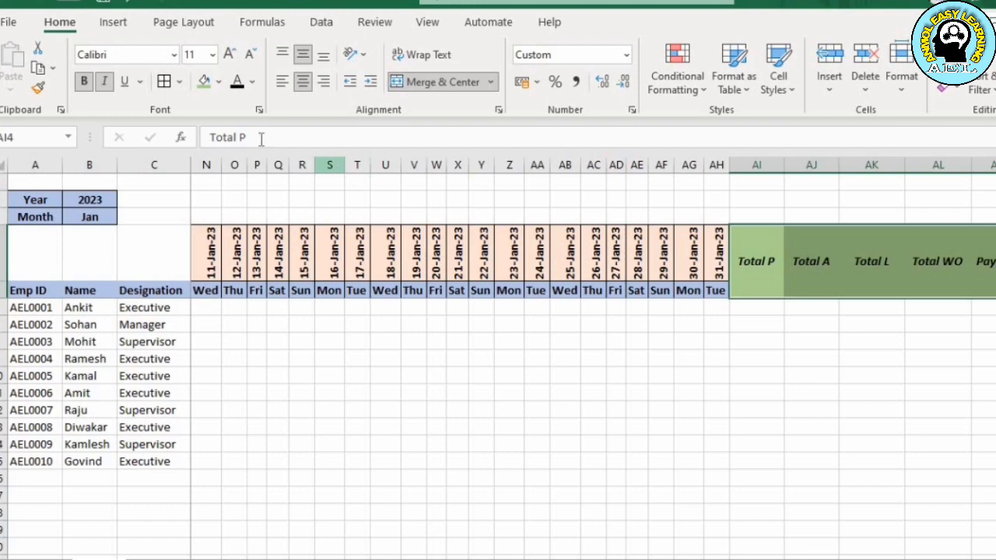
click(173, 84)
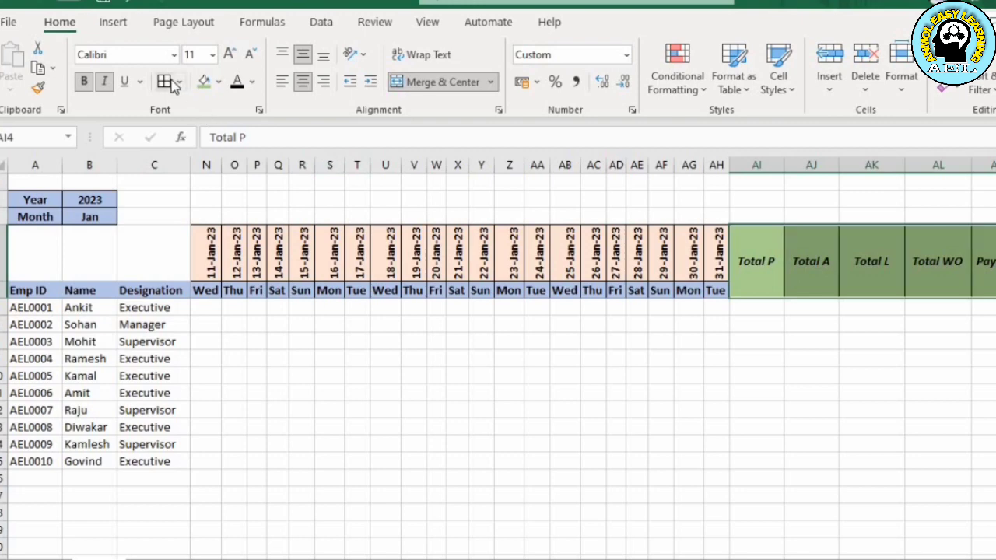
Apply All Borders to the whole attendance table, from A4 through the Paydays column down to row 15.
key(Left)
key(ctrl+Left)
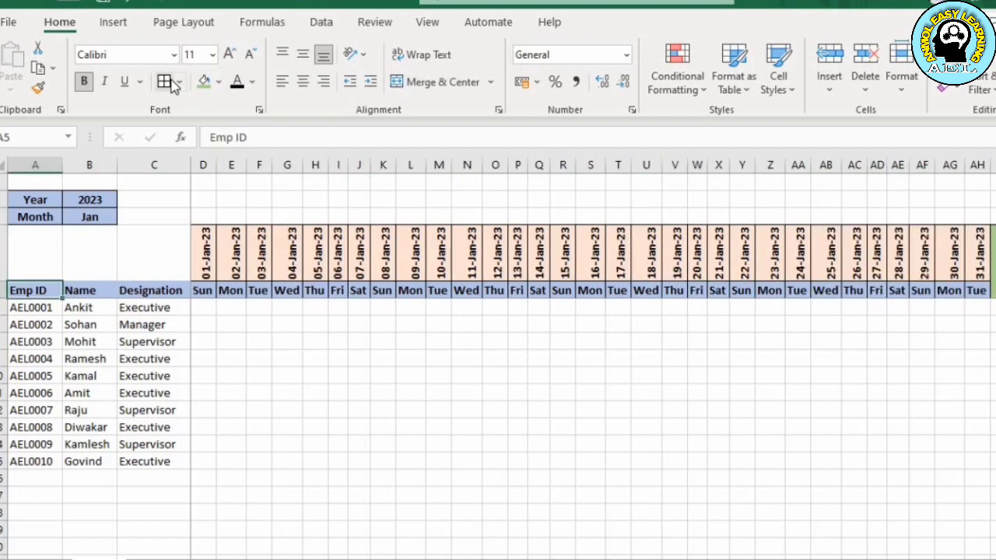
key(shift+Right)
key(shift+Right)
key(shift+Right)
key(shift+Right)
key(shift+Right)
key(shift+Right)
key(shift+Right)
key(shift+Right)
key(shift+Right)
key(shift+Right)
key(shift+Right)
key(shift+Right)
key(shift+Right)
key(shift+Right)
key(shift+Right)
key(shift+Right)
key(shift+Right)
key(shift+Right)
key(shift+Right)
key(shift+Right)
key(shift+Up)
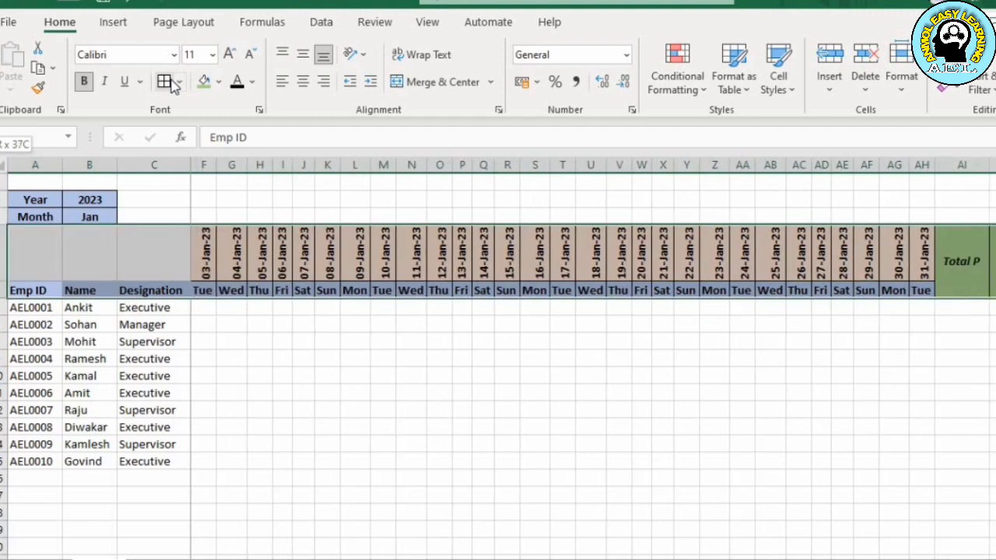
key(shift+Right)
key(shift+Down)
key(shift+Down)
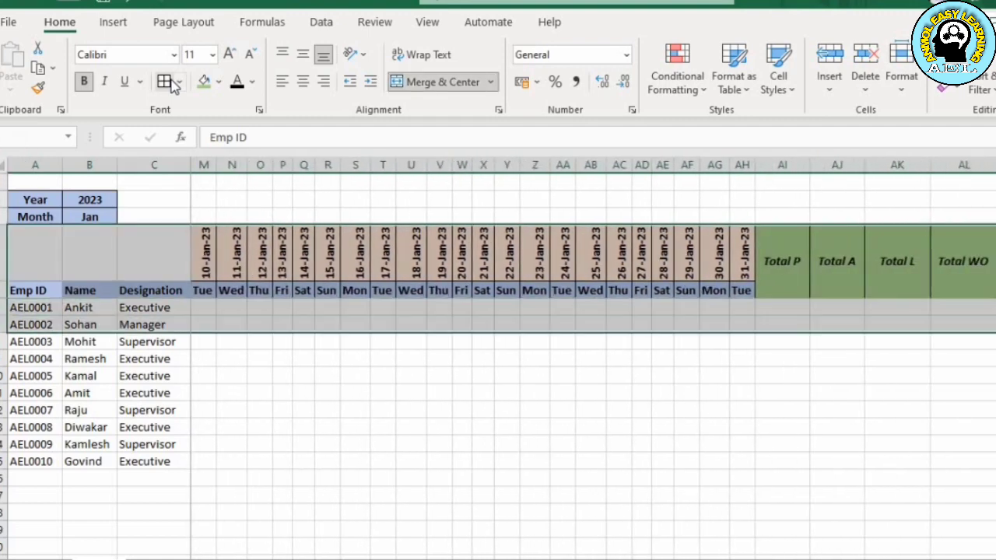
key(shift+Down)
key(shift+Down)
key(shift+Down)
key(shift+Down)
key(shift+Down)
key(shift+Down)
key(shift+Down)
key(shift+Down)
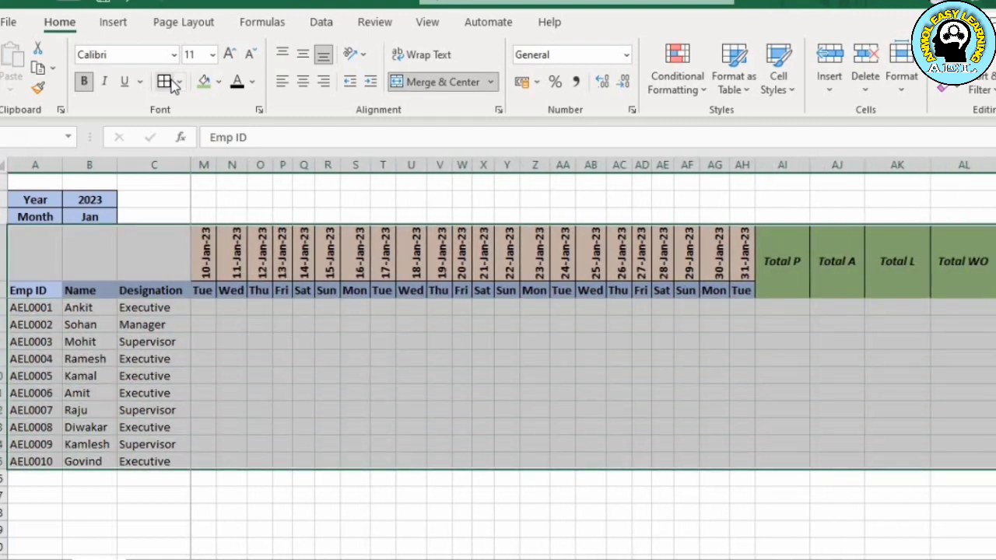
click(172, 84)
key(Right)
key(Right)
key(Right)
key(Right)
key(Right)
key(Right)
key(Right)
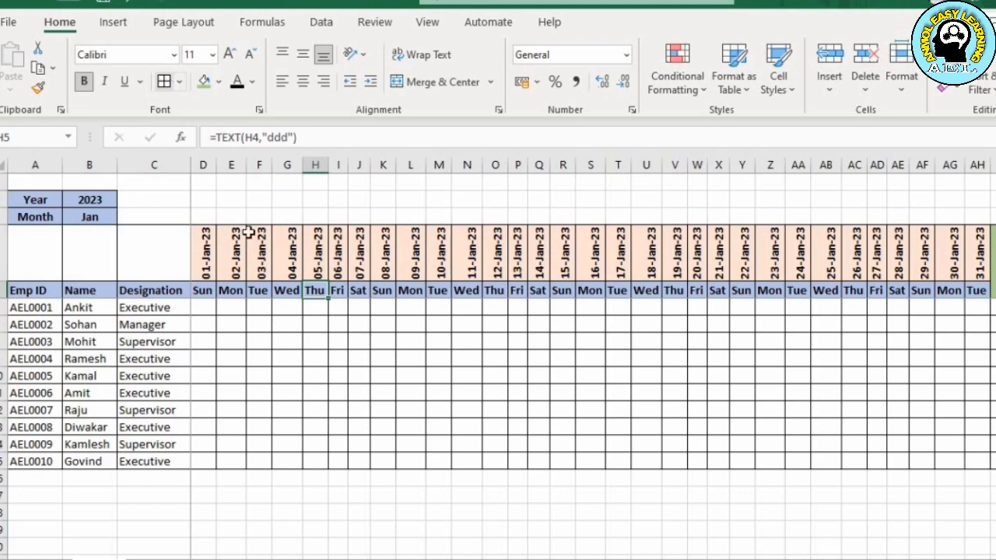
Hide the worksheet gridlines.
click(283, 502)
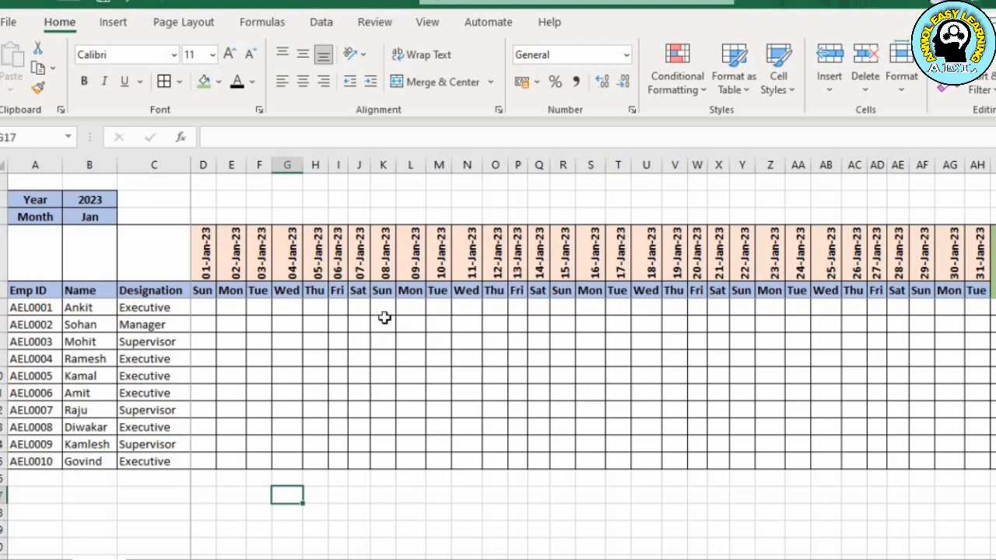
click(436, 27)
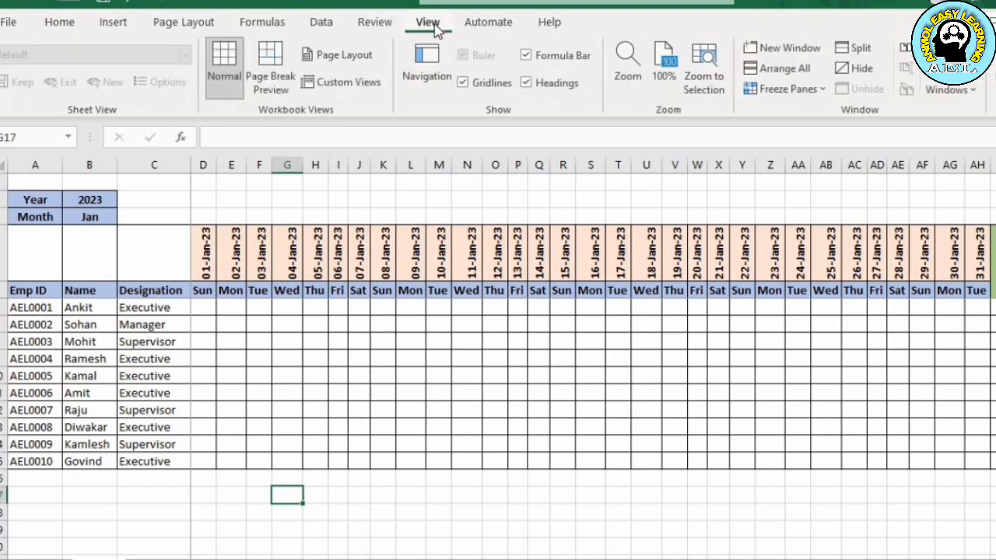
click(464, 83)
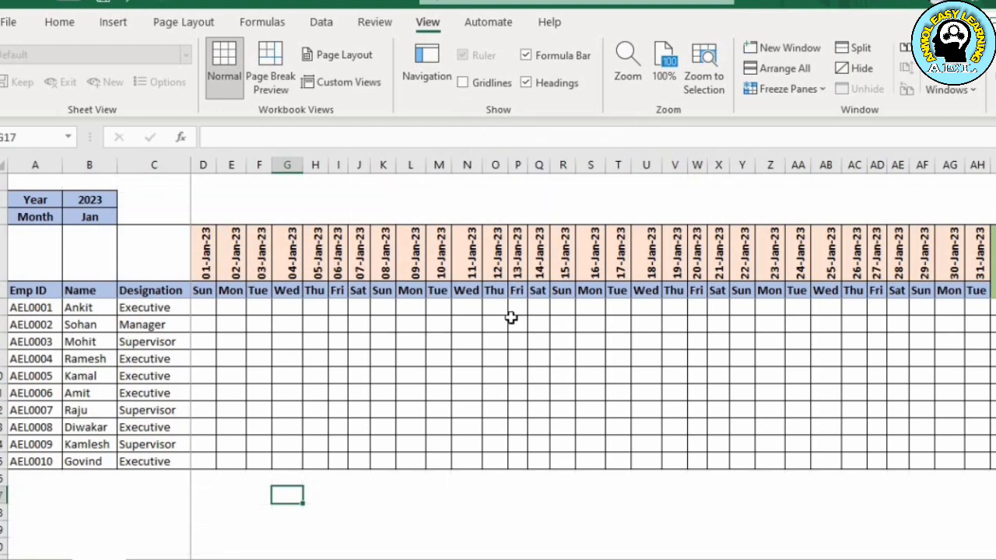
Add list data validation with the source P,L,A,WO to the daily attendance cells D6:AH15.
click(405, 313)
key(Right)
key(Right)
key(Right)
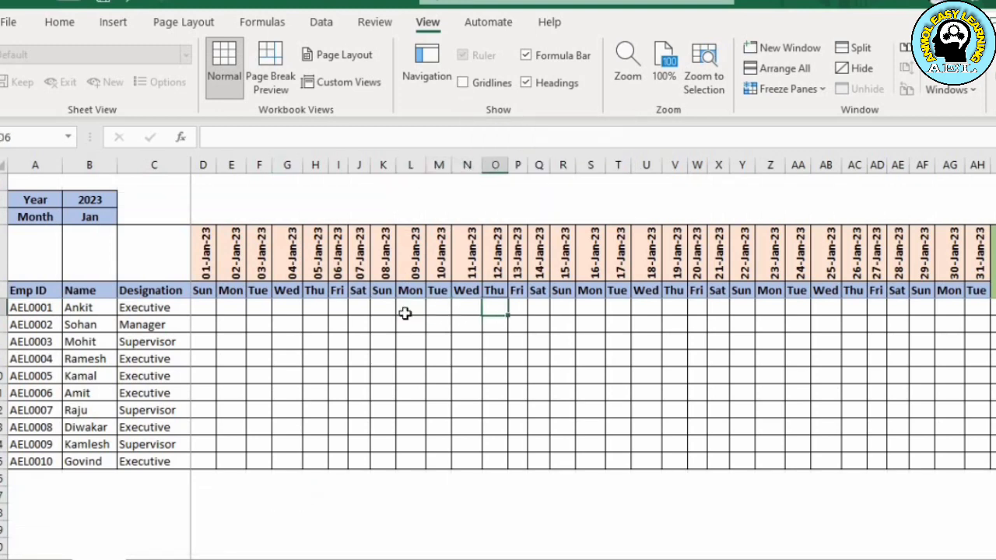
key(Left)
key(Home)
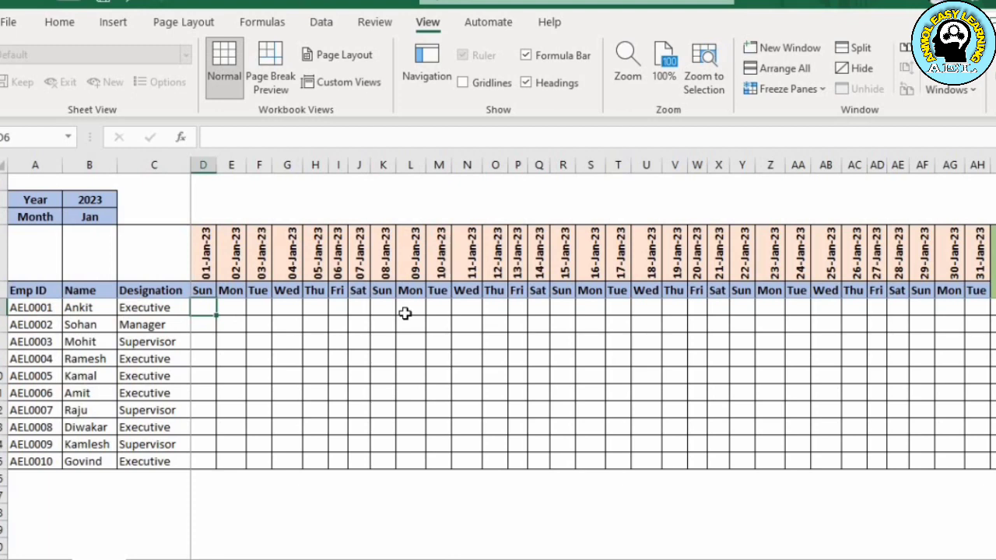
key(shift+Right)
key(shift+Right)
key(shift+Right)
key(shift+Right)
key(shift+Right)
key(shift+Right)
key(shift+Right)
key(shift+Right)
key(shift+Right)
key(shift+Right)
key(shift+Right)
key(shift+Right)
key(shift+Right)
key(shift+Right)
key(shift+Right)
key(shift+Right)
key(shift+Right)
key(shift+Right)
key(shift+Right)
key(shift+Right)
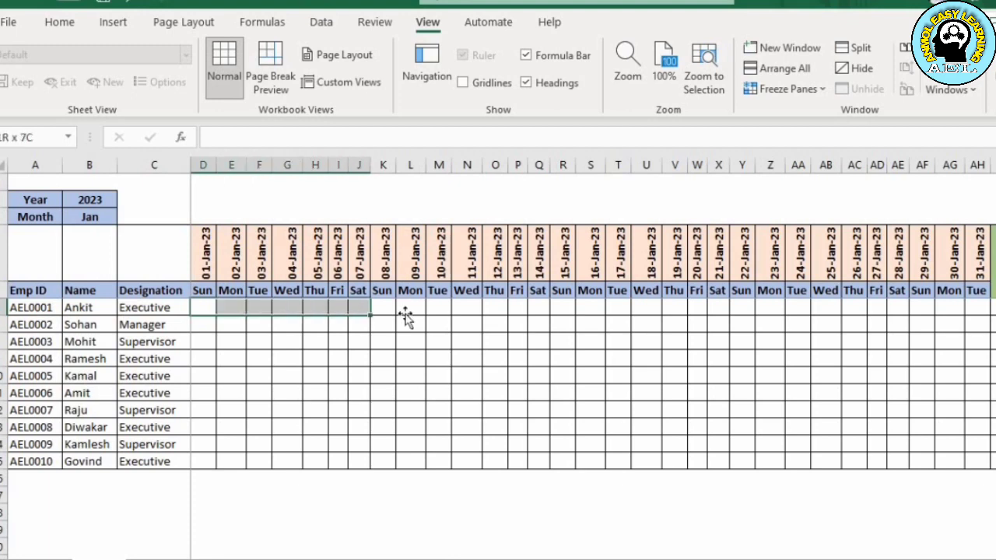
key(shift+Right)
key(shift+Right)
key(shift+Right)
key(shift+Right)
key(shift+Right)
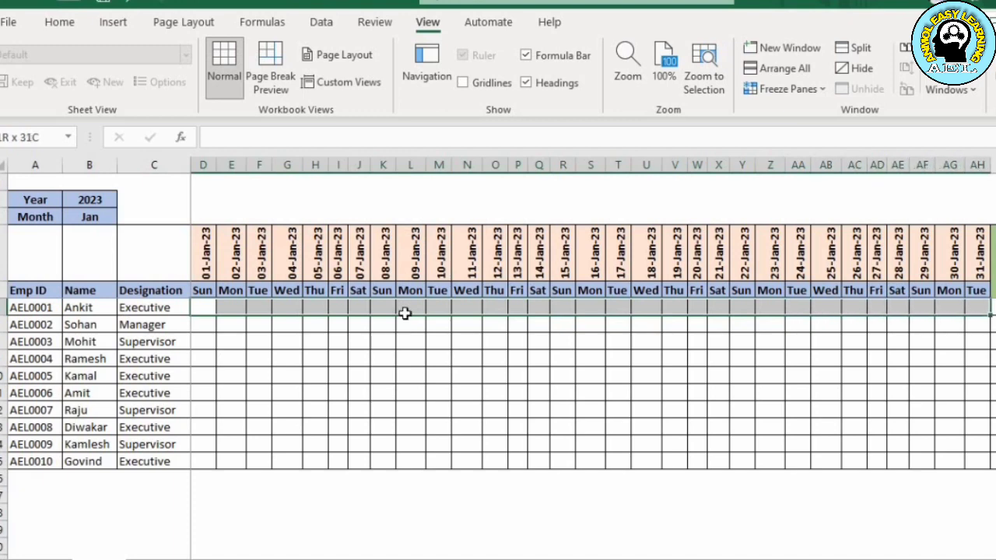
key(shift+Down)
key(shift+Down)
key(shift+Down)
key(shift+Down)
key(shift+Down)
key(shift+Down)
key(shift+Down)
key(shift+Down)
key(shift+Down)
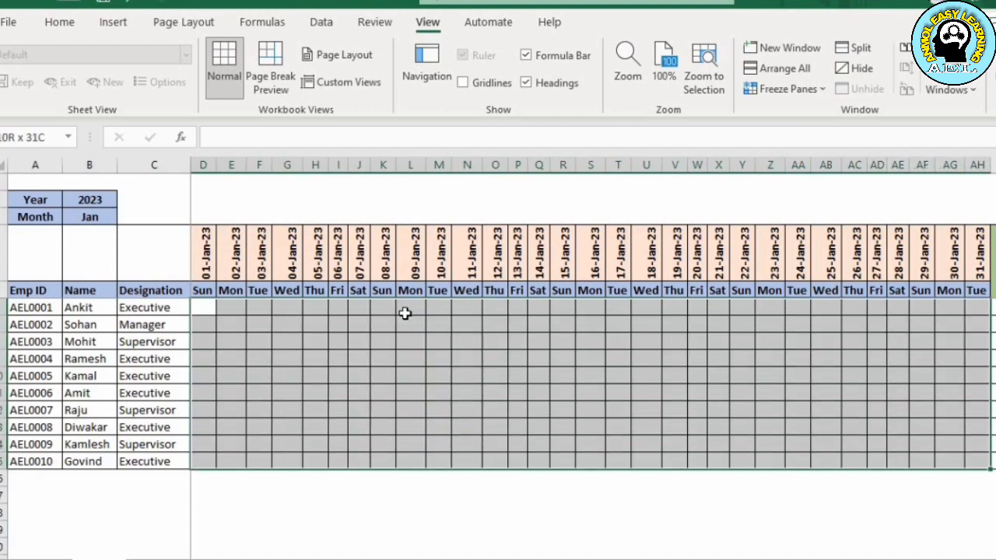
click(330, 27)
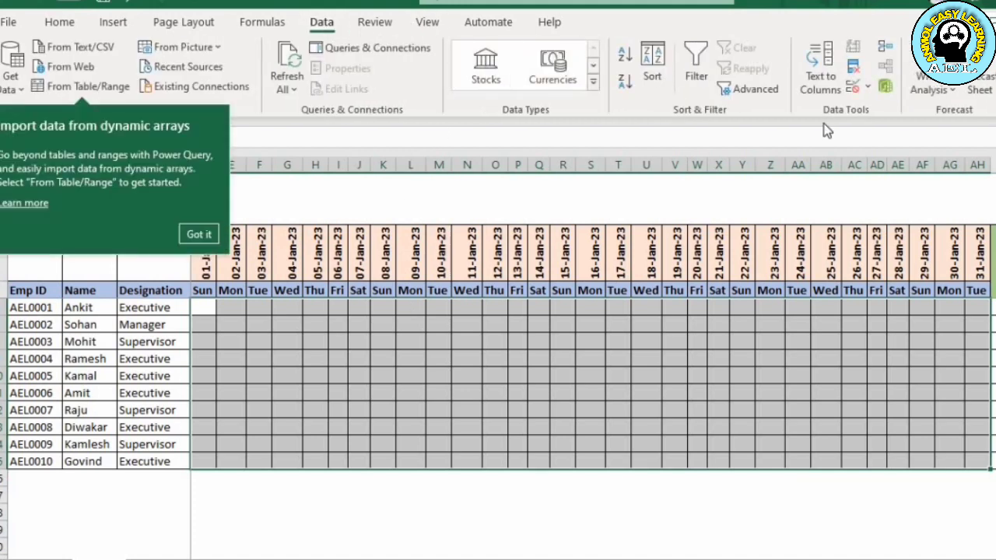
click(857, 88)
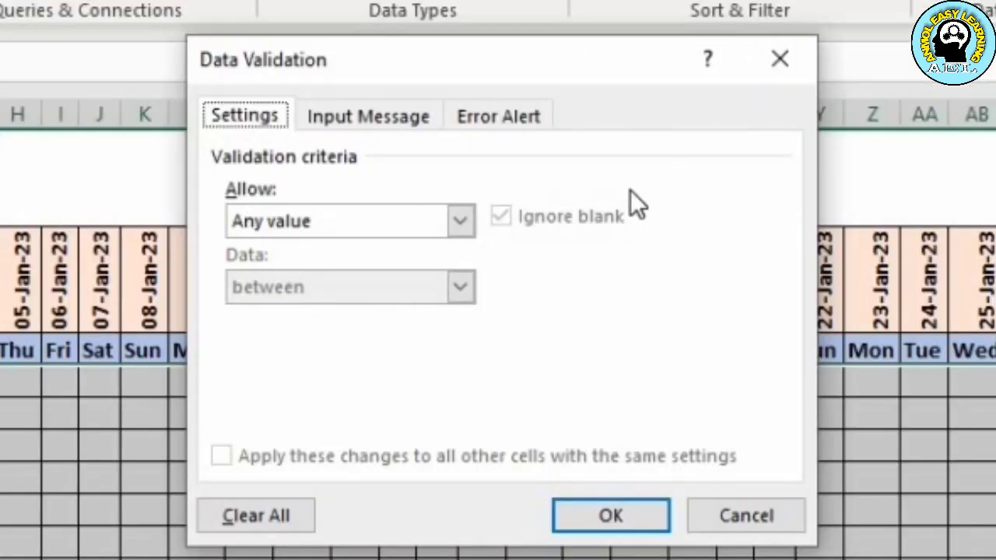
click(461, 222)
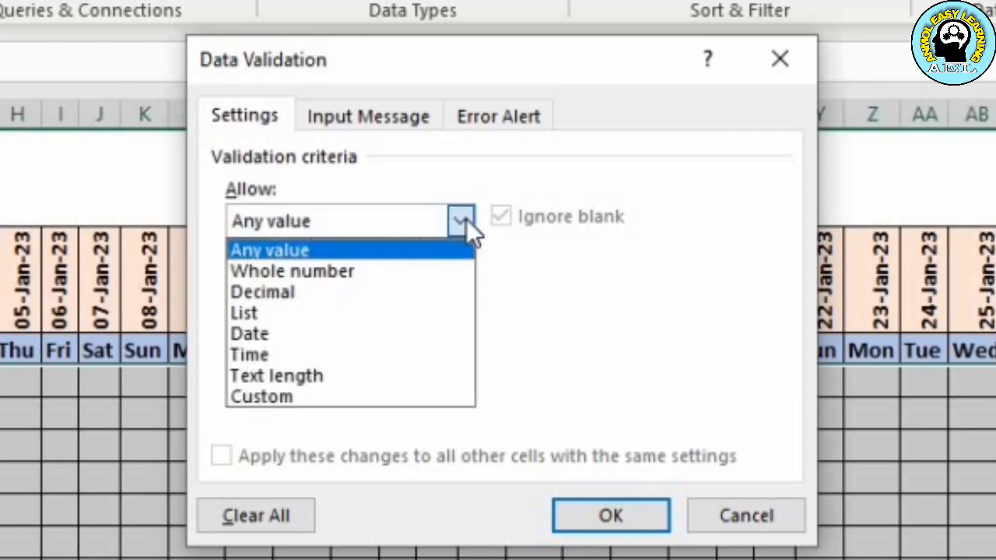
click(306, 312)
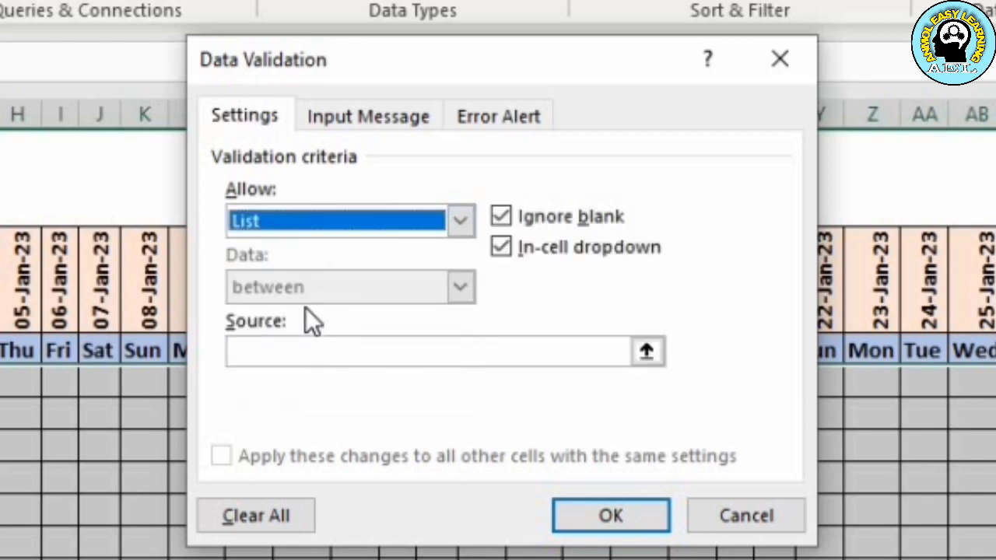
click(266, 351)
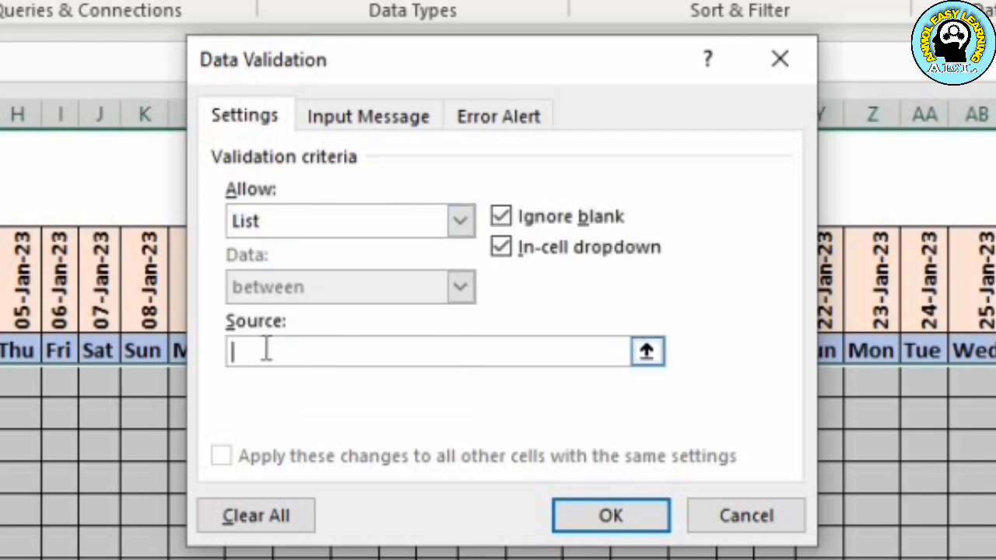
text(P,L,A)
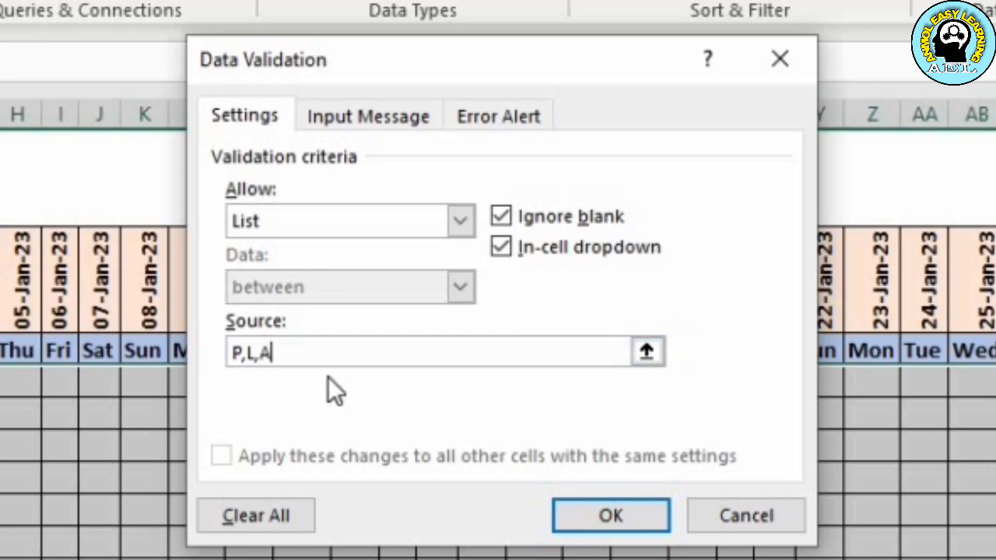
text(,WO)
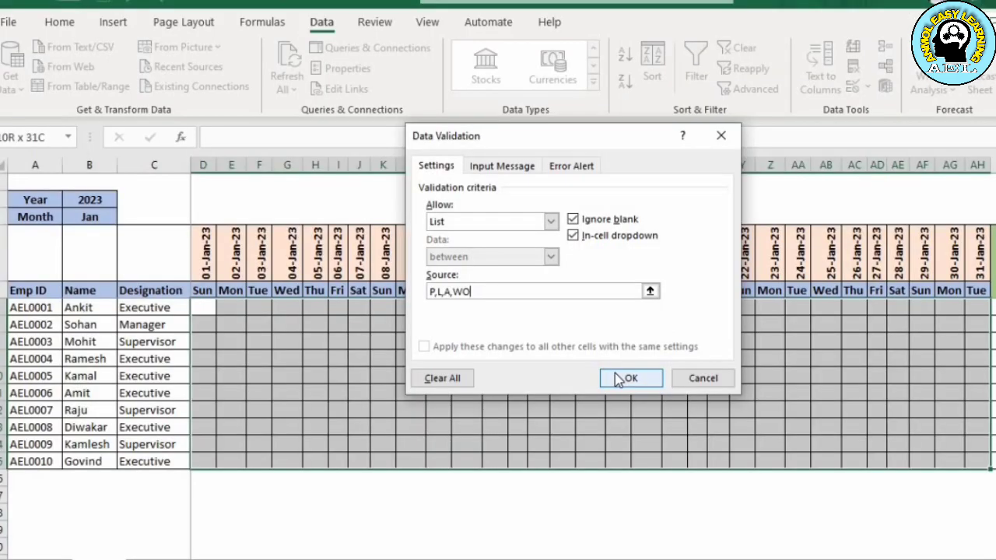
click(629, 378)
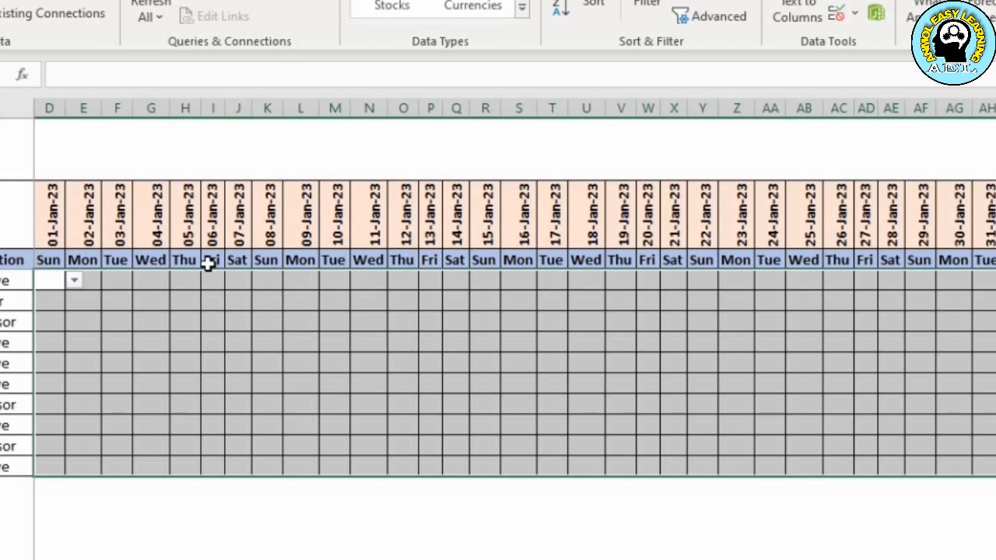
Check the drop-down options in several attendance cells, such as E6, H7 and S10.
click(209, 263)
click(96, 281)
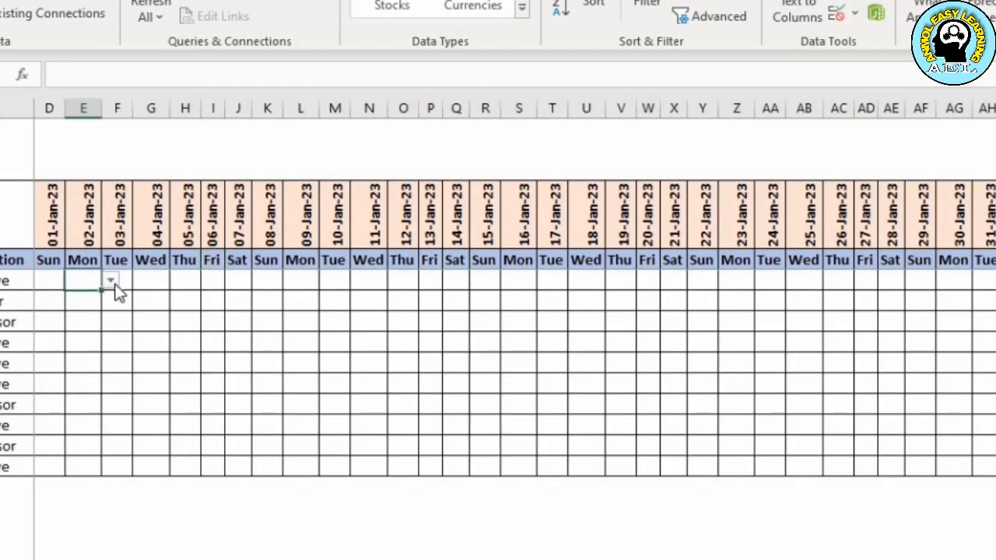
click(111, 281)
click(171, 300)
click(196, 304)
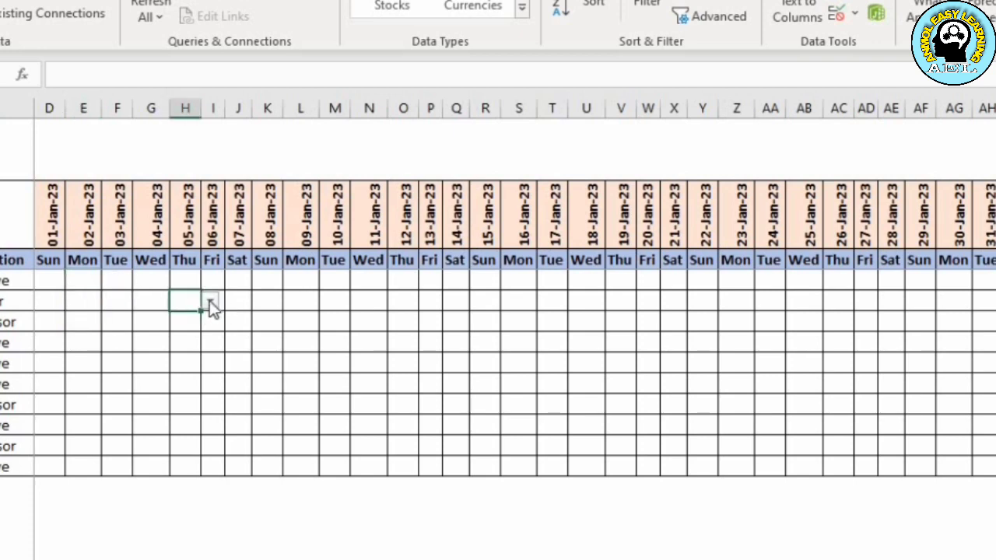
click(210, 300)
key(Down)
key(Down)
key(Escape)
click(504, 362)
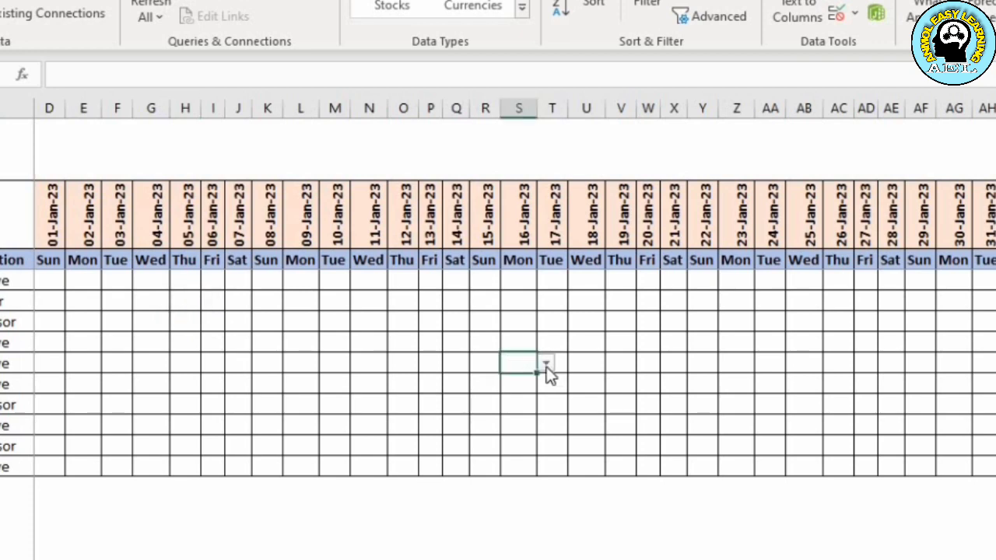
click(546, 364)
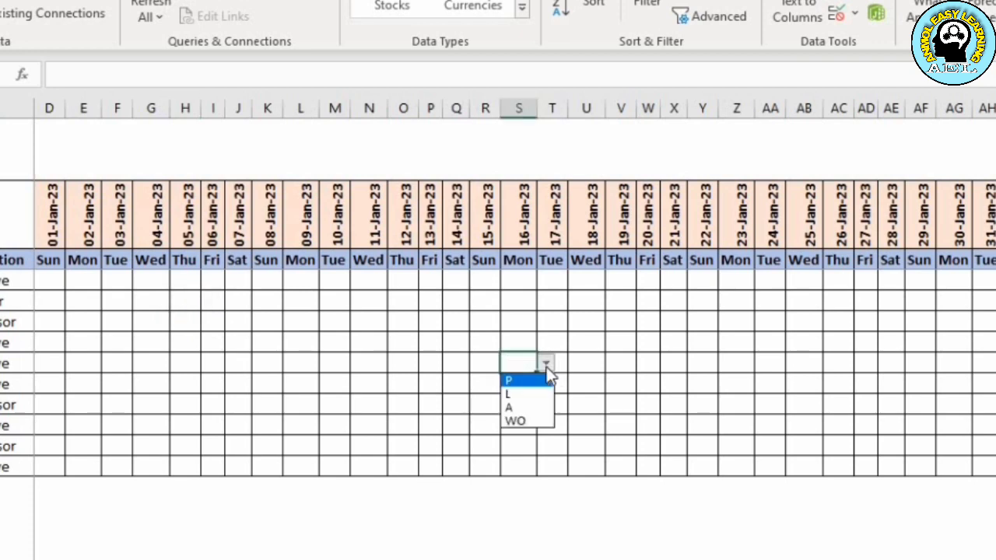
Mark the first employee's attendance for 01-Jan-23 (D6) as WO from the cell's drop-down list.
click(40, 279)
click(50, 280)
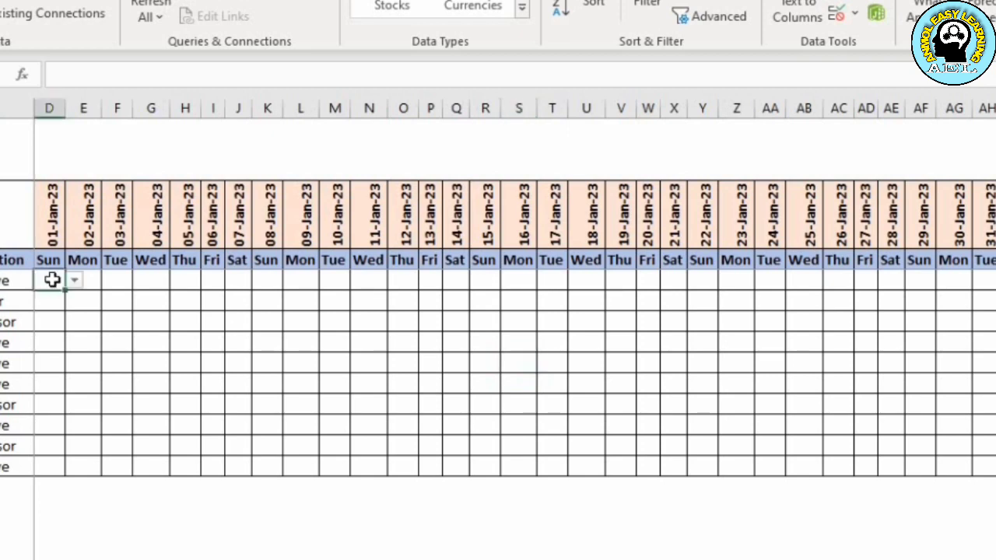
click(74, 282)
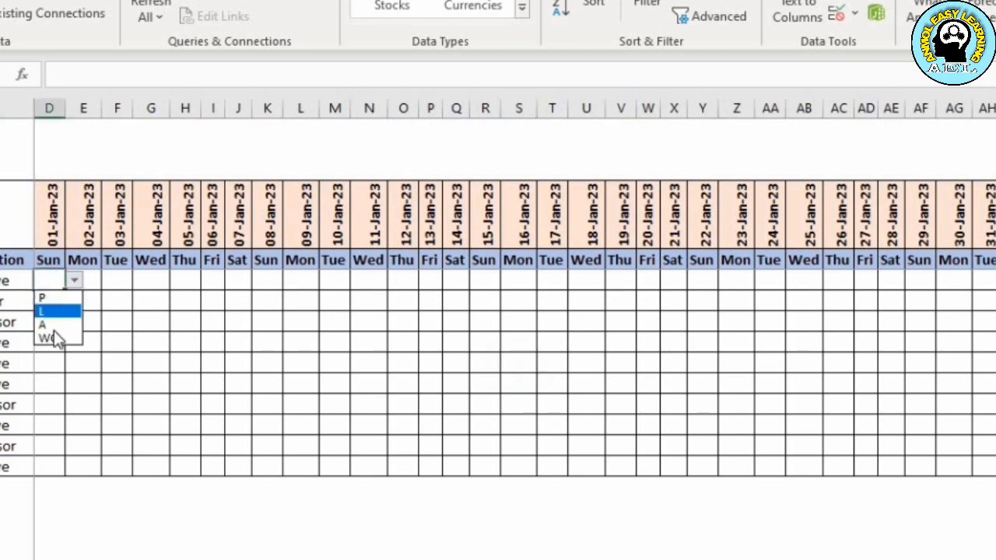
click(53, 340)
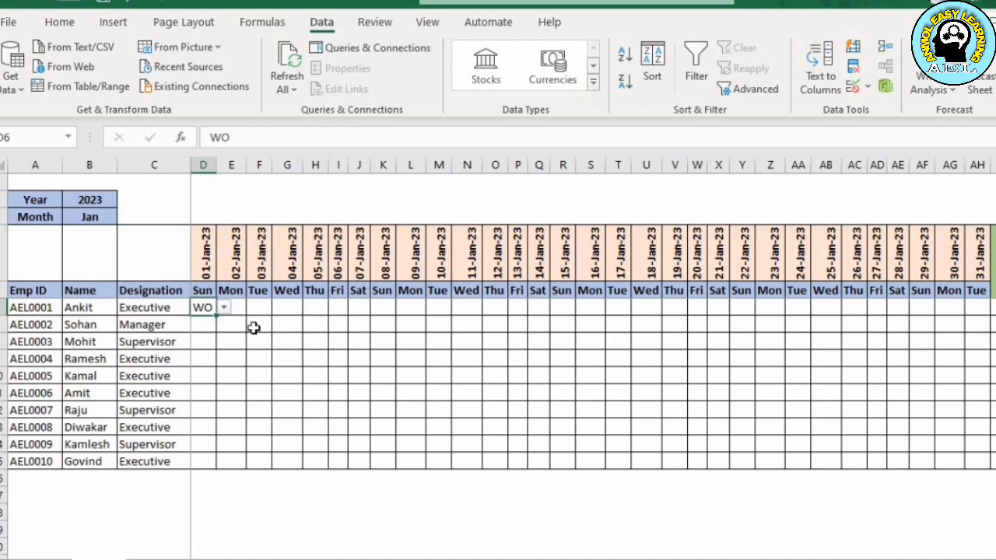
Fill the WO entry in D6 down to D15 for all employees on Sunday 01-Jan-23.
click(226, 310)
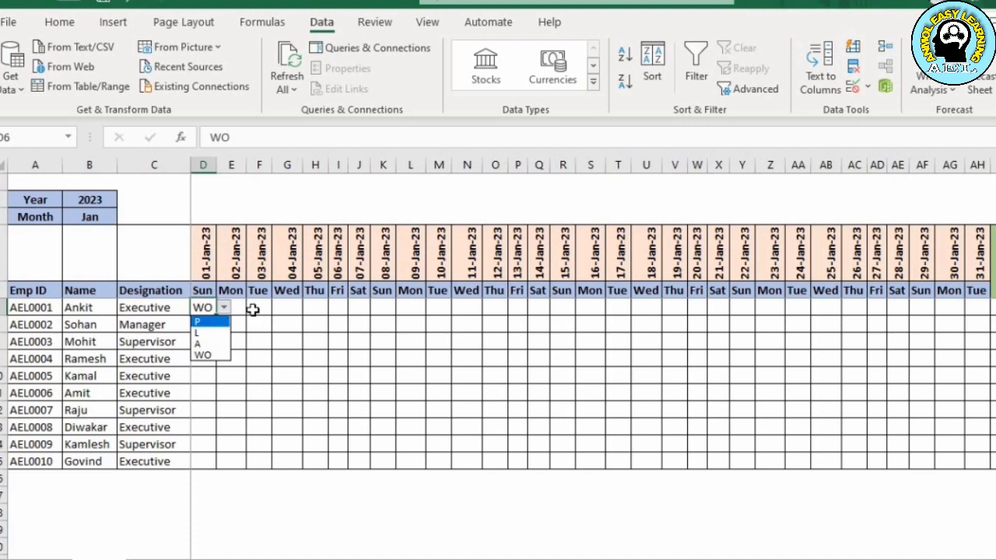
key(Escape)
key(shift+Down)
key(shift+Down)
key(shift+Down)
key(shift+Down)
key(shift+Down)
key(shift+Down)
key(shift+Down)
key(shift+Down)
key(shift+Down)
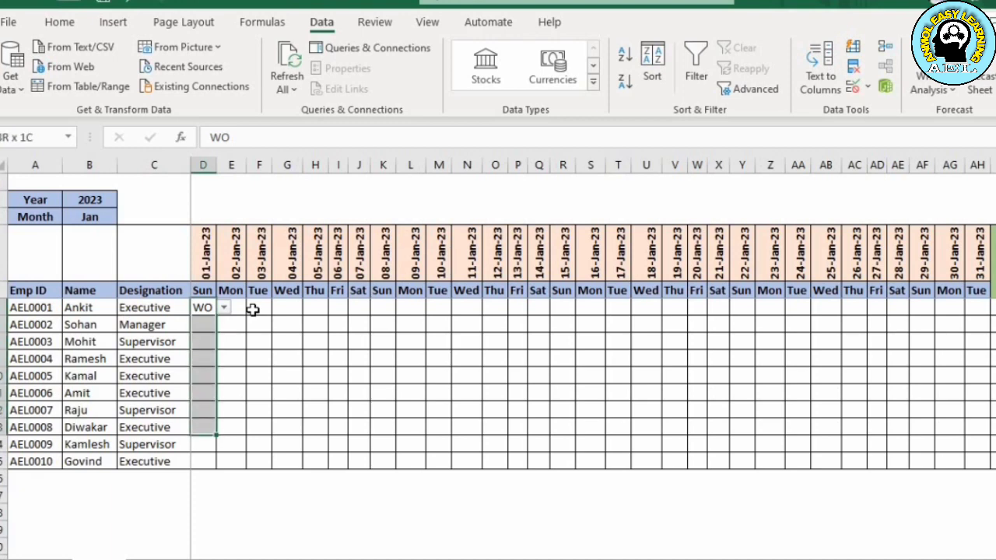
key(ctrl+d)
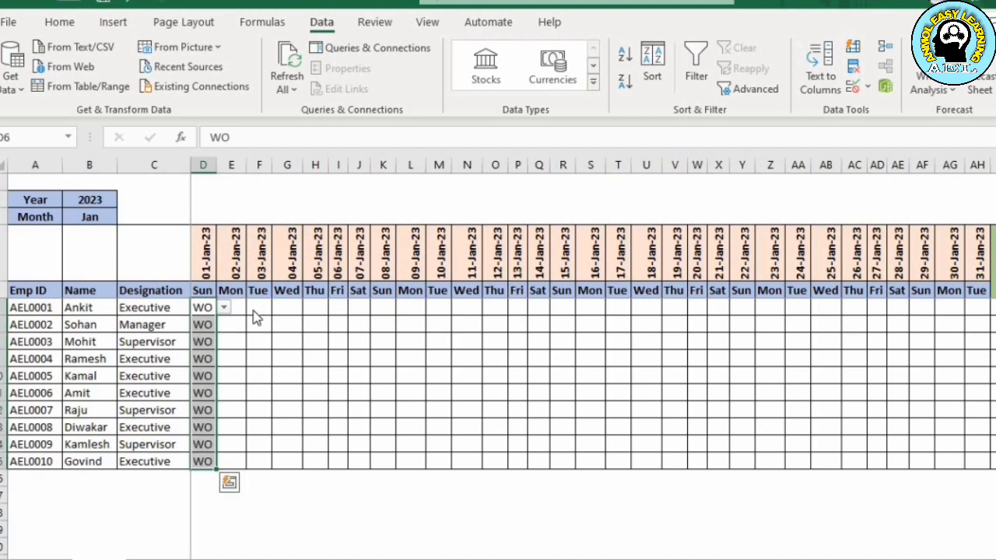
Enter P in E6 for 02-Jan-23 and fill it down to E15.
key(Right)
text(P)
key(shift+Down)
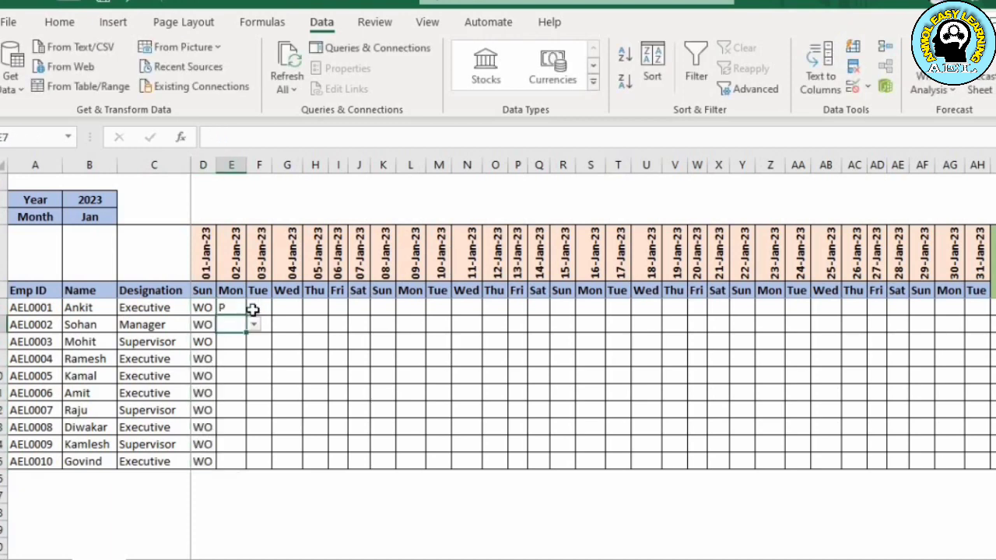
key(shift+Down)
key(shift+Down)
key(shift+Down)
key(shift+Down)
key(shift+Down)
key(shift+Down)
key(shift+Down)
key(shift+Down)
key(ctrl+d)
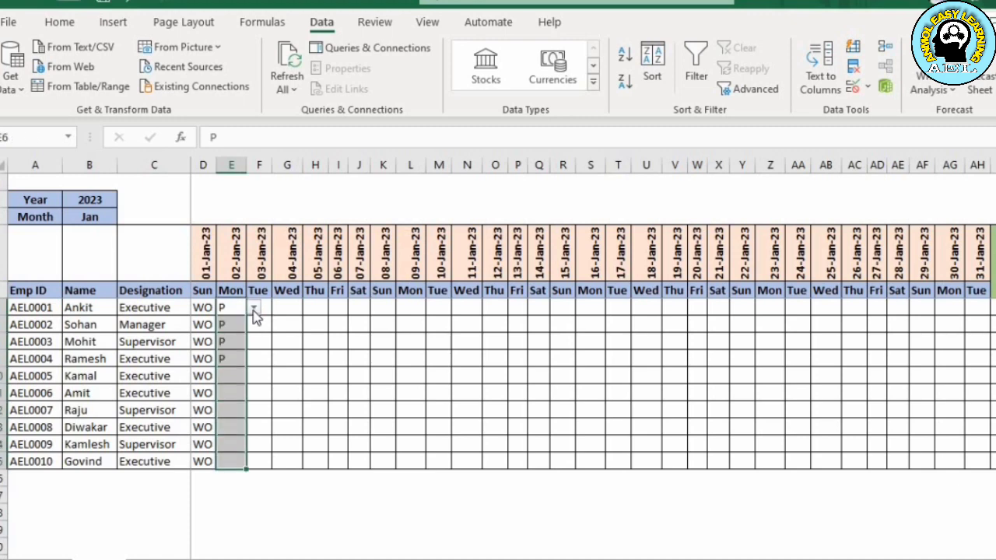
Change the 02-Jan-23 attendance to A in E9 and E12 and to L in E14.
key(Down)
key(Down)
text(A)
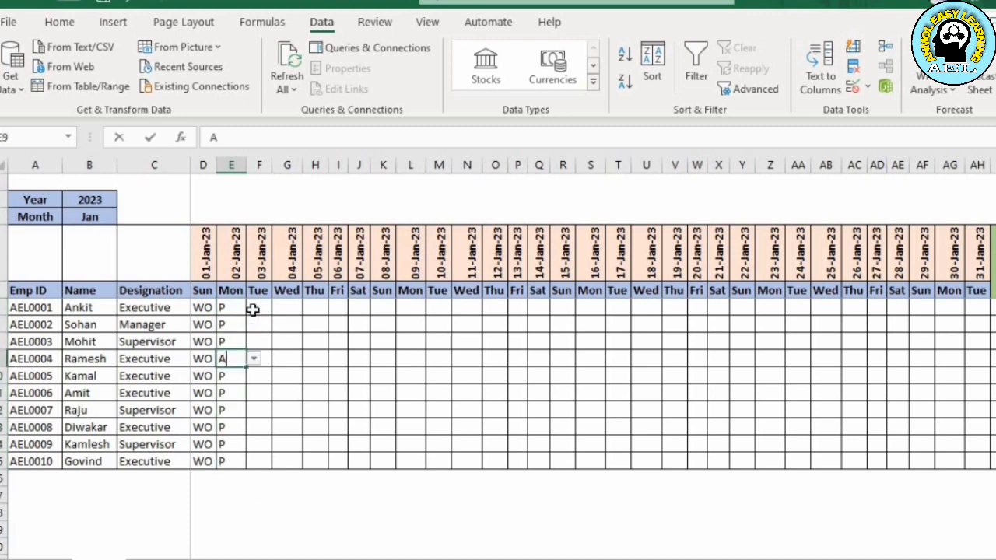
key(Return)
key(Down)
key(Down)
text(A)
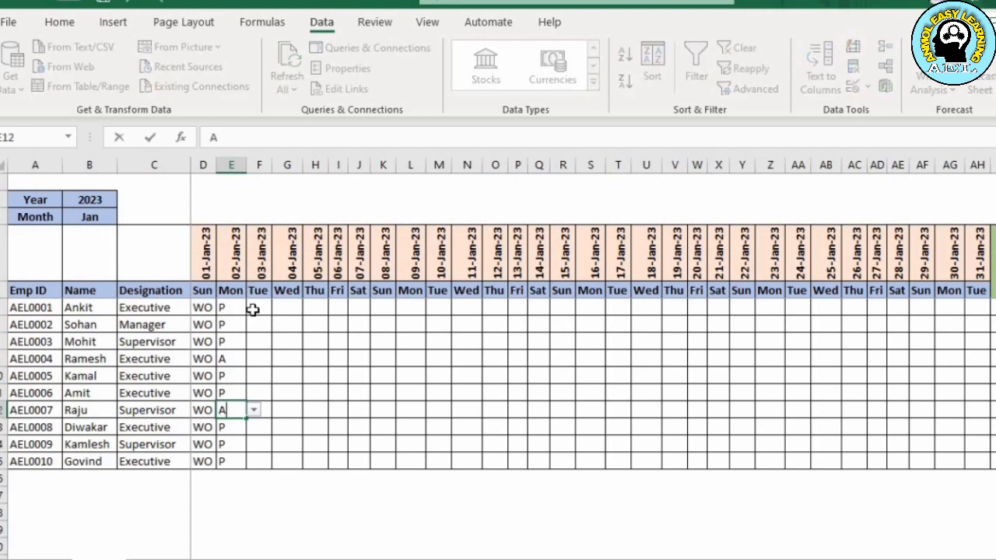
key(Return)
key(Down)
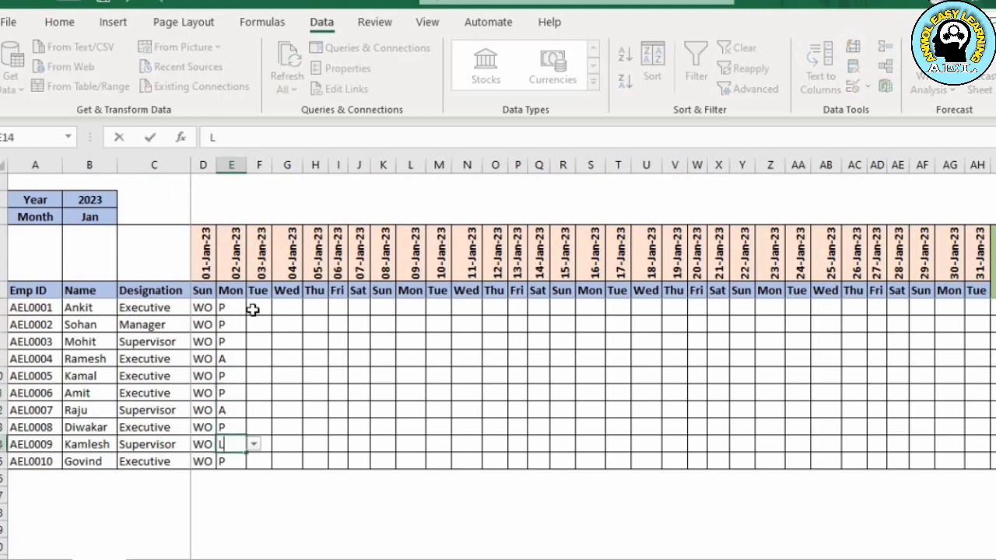
text(L)
key(ctrl+Return)
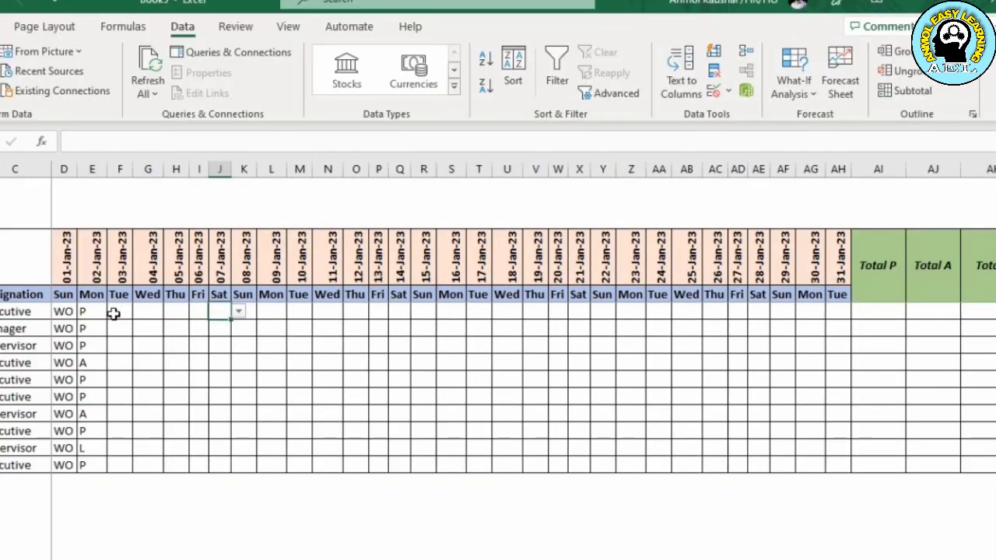
Enter the formula =COUNTIF(D6:AH6,"P") in the Total P cell AI6.
key(Right)
key(Right)
key(Right)
key(Right)
key(Right)
key(Right)
key(Right)
key(Right)
key(Right)
key(Right)
key(Right)
key(Right)
key(Right)
key(Right)
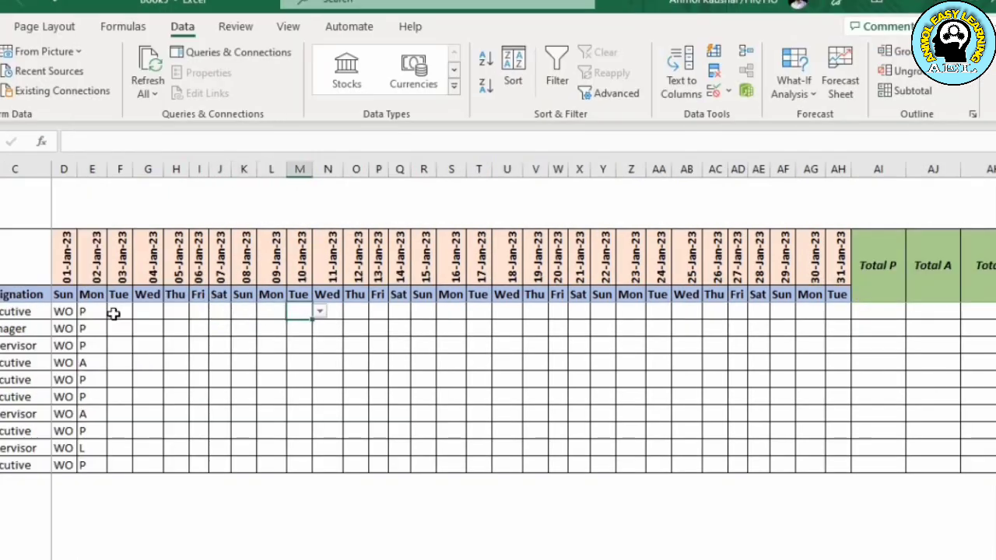
key(Right)
key(Right)
key(Right)
key(Right)
key(Right)
key(Right)
key(Right)
key(Right)
key(Right)
key(Right)
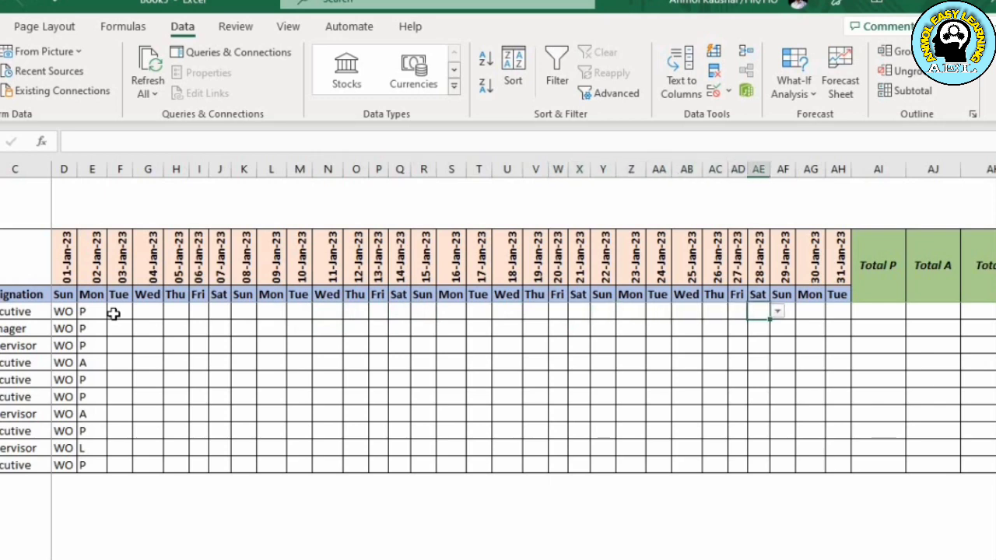
key(Right)
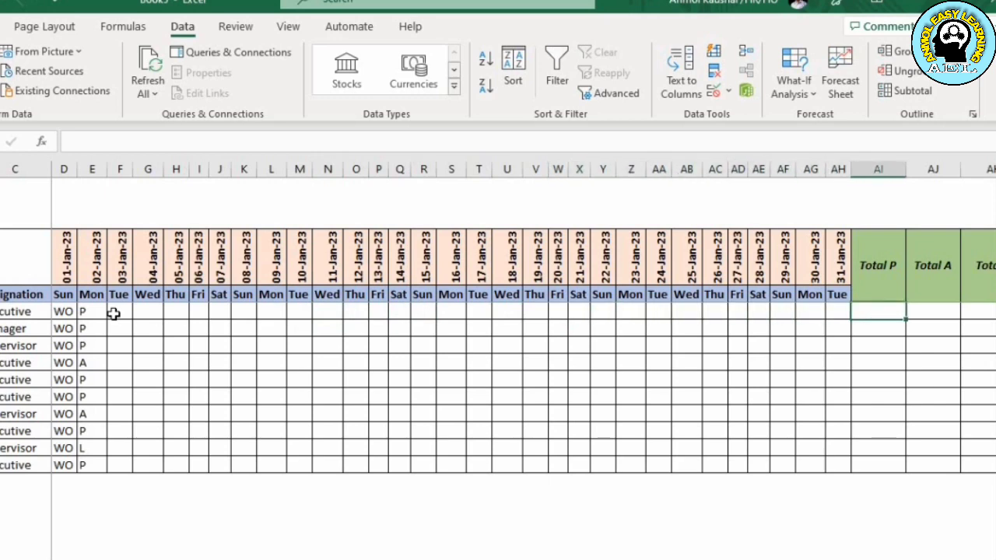
text(=coun)
key(Down)
key(Down)
key(Down)
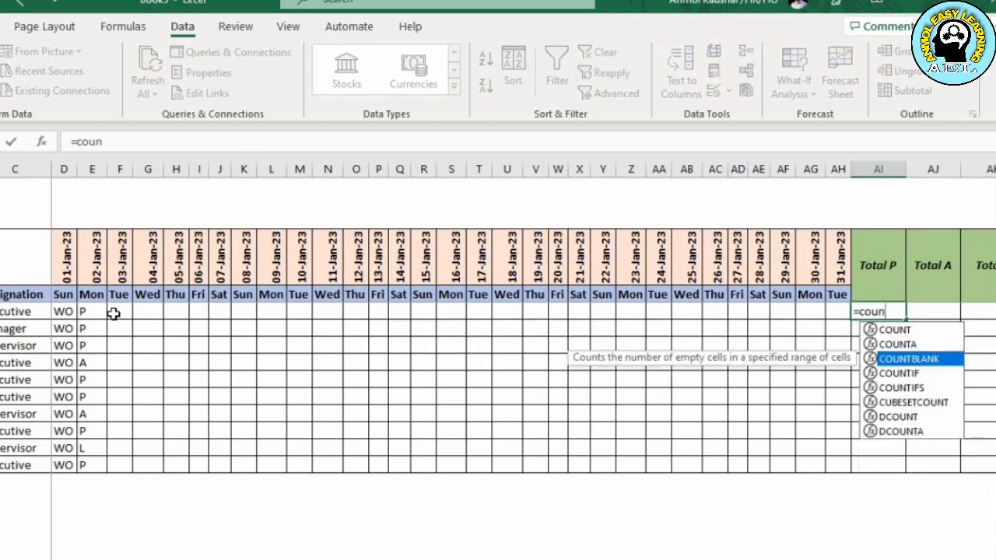
key(Tab)
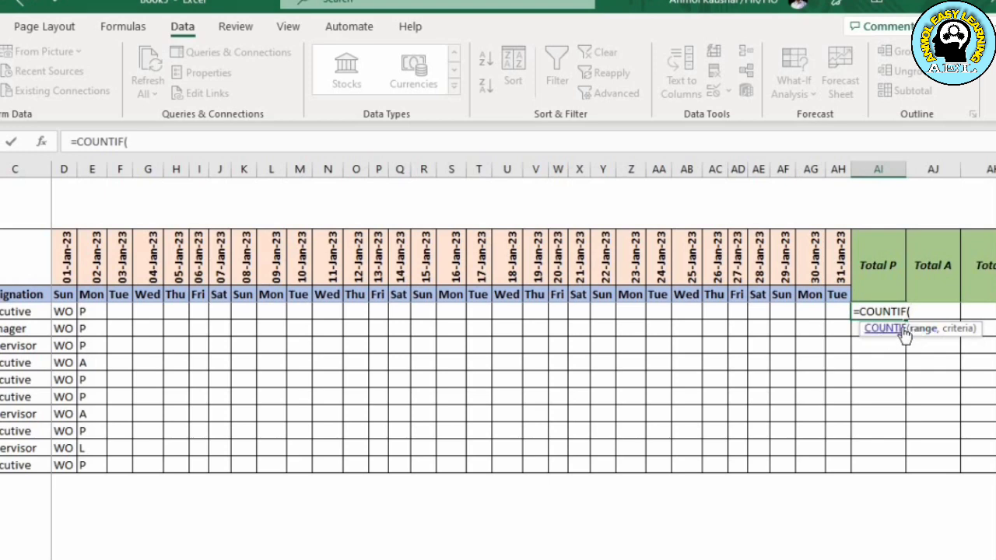
click(68, 311)
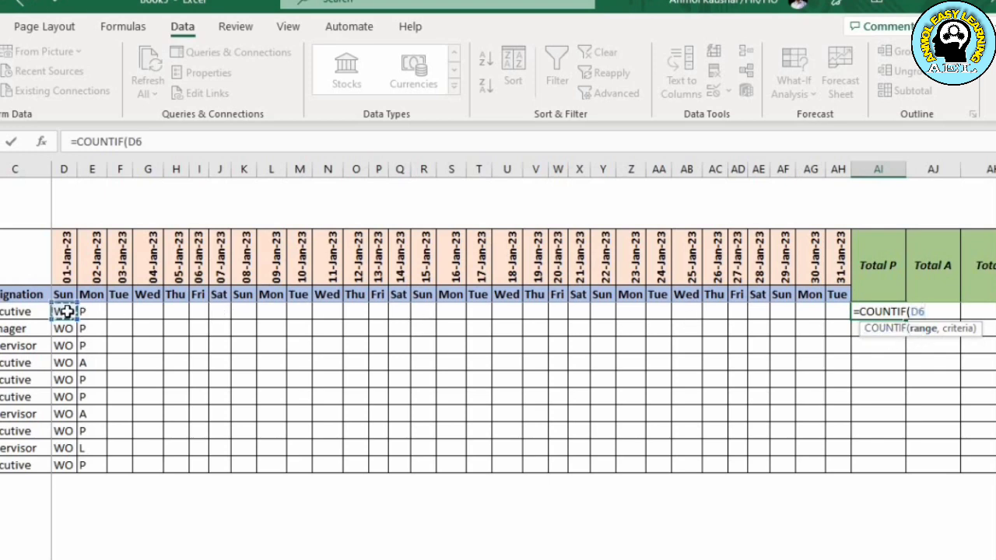
key(shift+Right)
key(shift+Right)
key(shift+Right)
key(shift+Right)
key(shift+Right)
key(shift+Right)
key(shift+Right)
key(shift+Right)
key(shift+Right)
key(shift+Right)
key(shift+Right)
key(shift+Right)
key(shift+Right)
key(shift+Right)
key(shift+Right)
key(shift+Right)
key(shift+Right)
key(shift+Right)
key(shift+Right)
key(shift+Right)
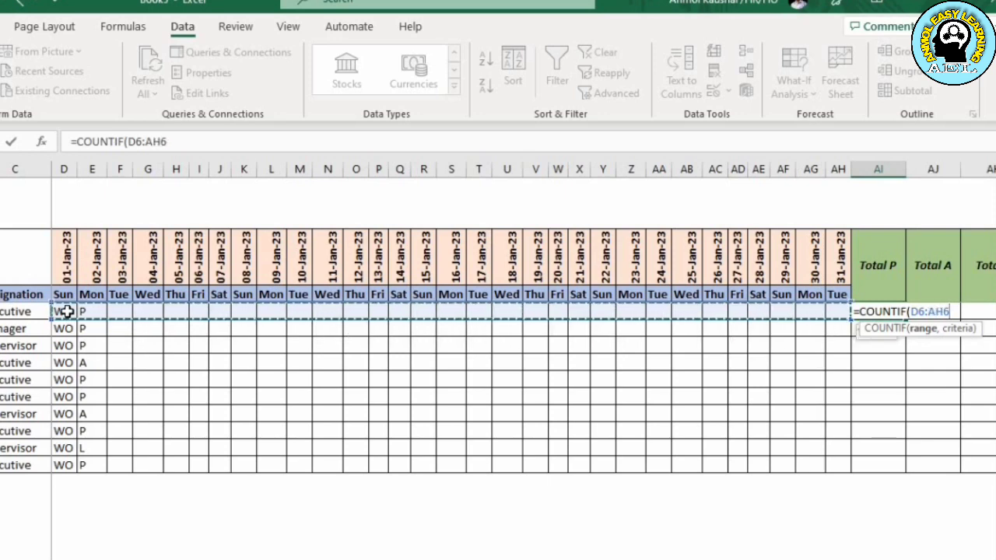
text(,)
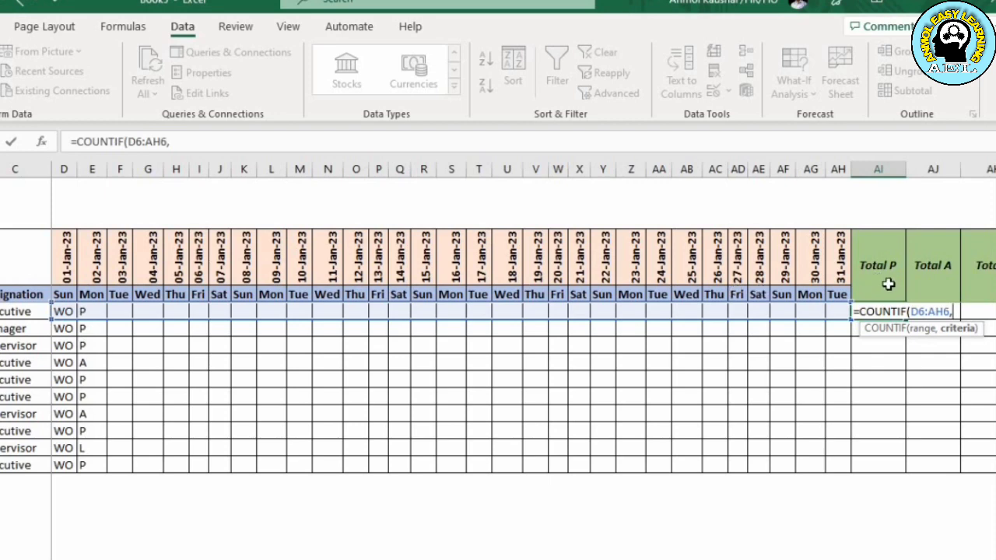
text("P"))
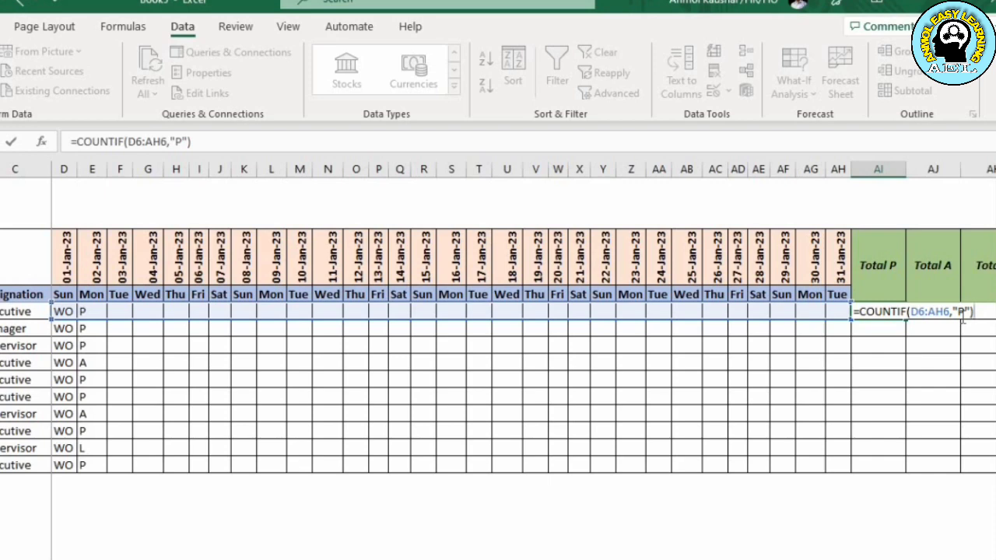
key(ctrl+Return)
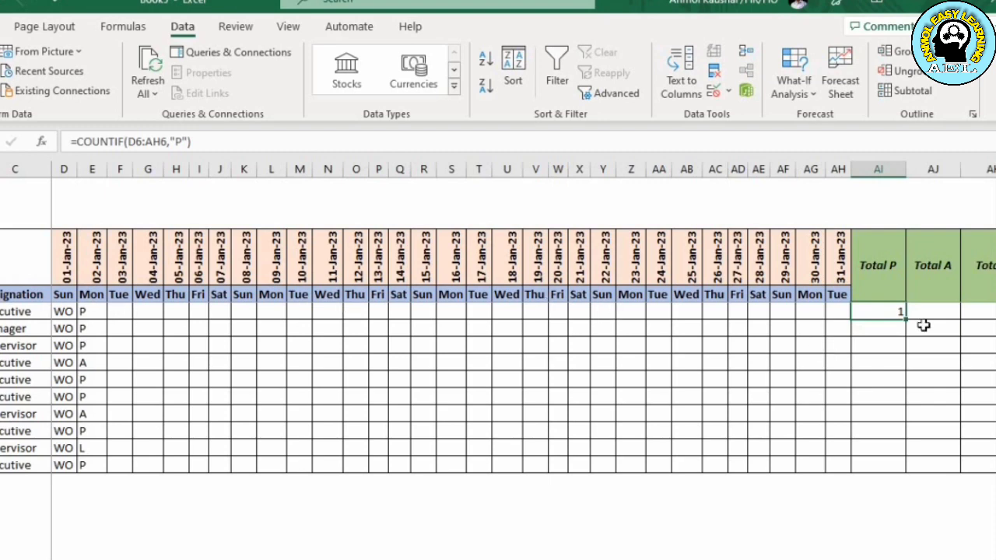
Enter the formula =COUNTIF(D6:AH6,"A") in the Total A cell AJ6.
key(Right)
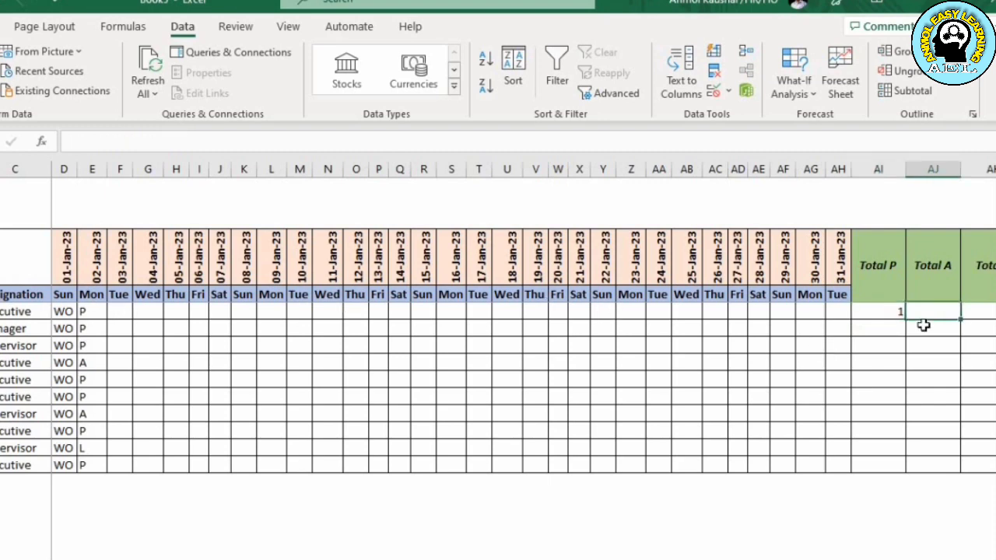
text(=coun)
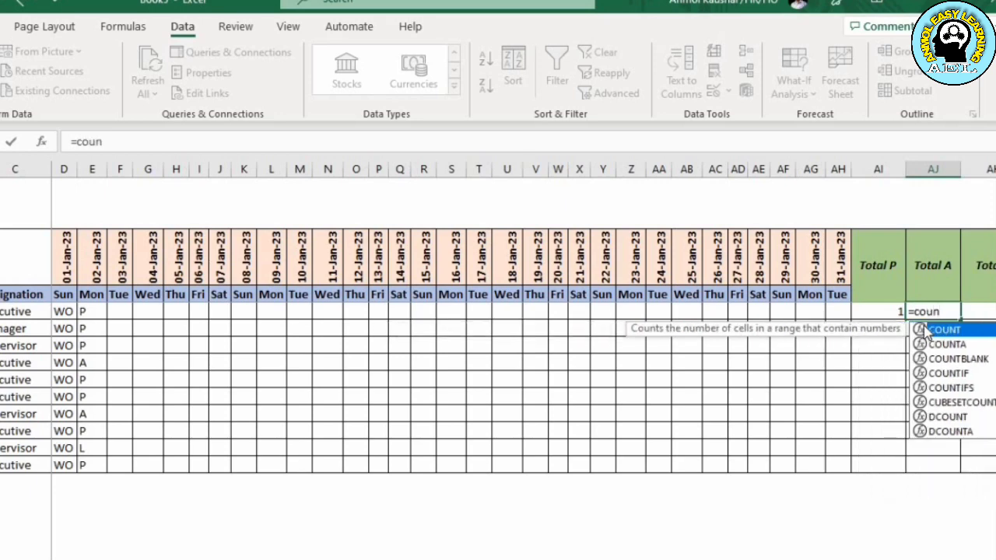
key(Down)
key(Down)
key(Down)
key(Tab)
key(Left)
key(Left)
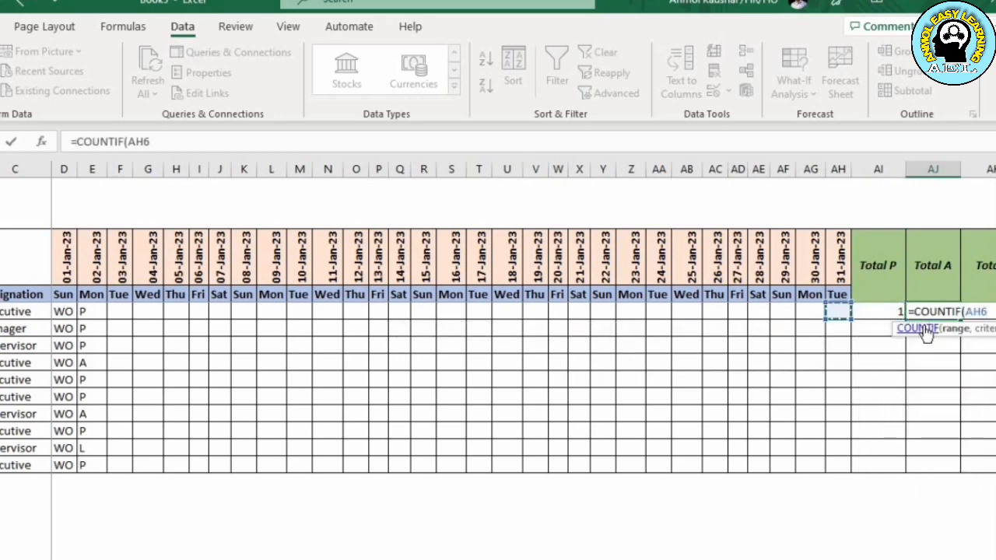
key(shift+Left)
key(shift+Left)
key(shift+Left)
key(shift+Left)
key(shift+Left)
key(shift+Left)
key(shift+Left)
key(shift+Left)
key(shift+Left)
key(shift+Left)
key(shift+Left)
key(shift+Left)
key(shift+Left)
key(shift+Left)
key(shift+Left)
key(shift+Left)
key(shift+Left)
key(shift+Left)
key(shift+Left)
key(shift+Left)
key(shift+Left)
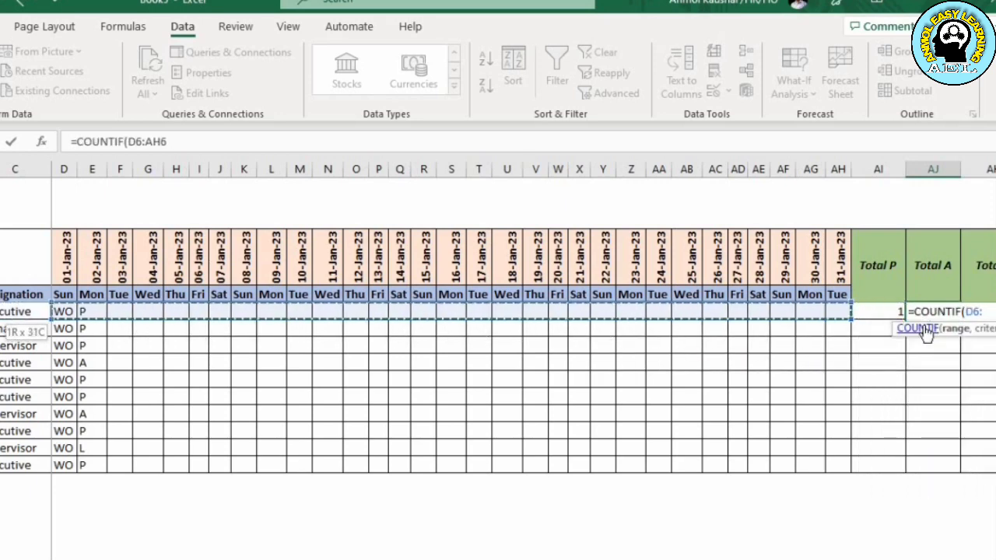
text(,)
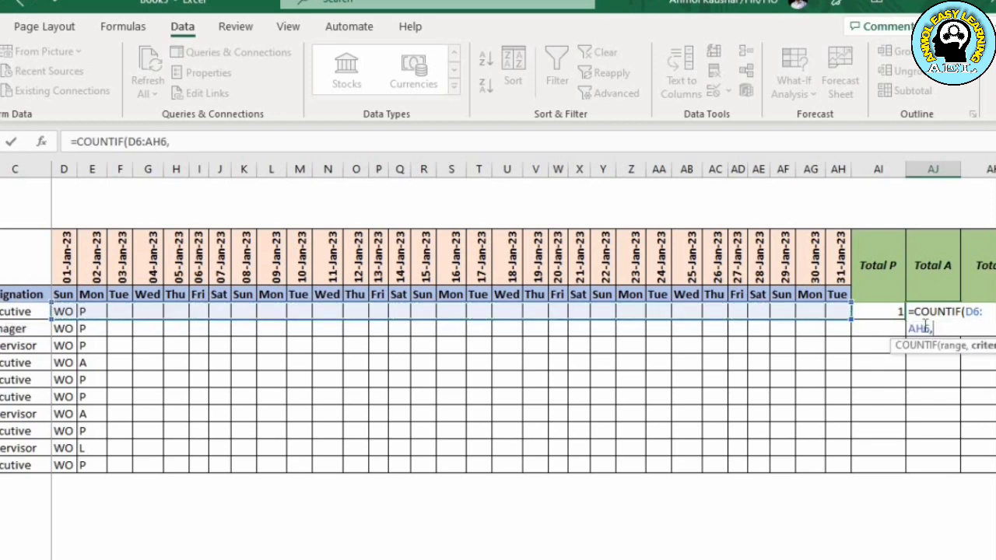
text("A"))
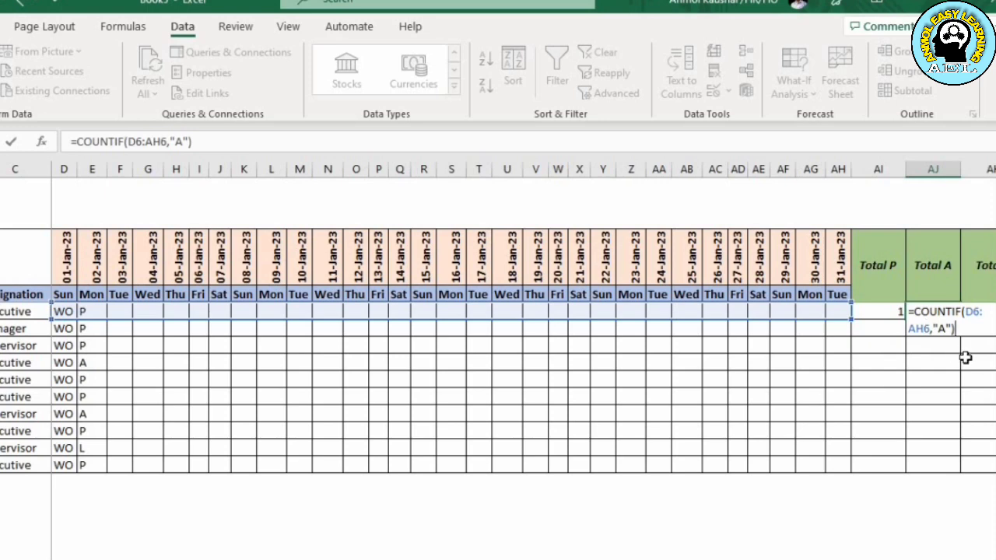
key(Return)
click(947, 314)
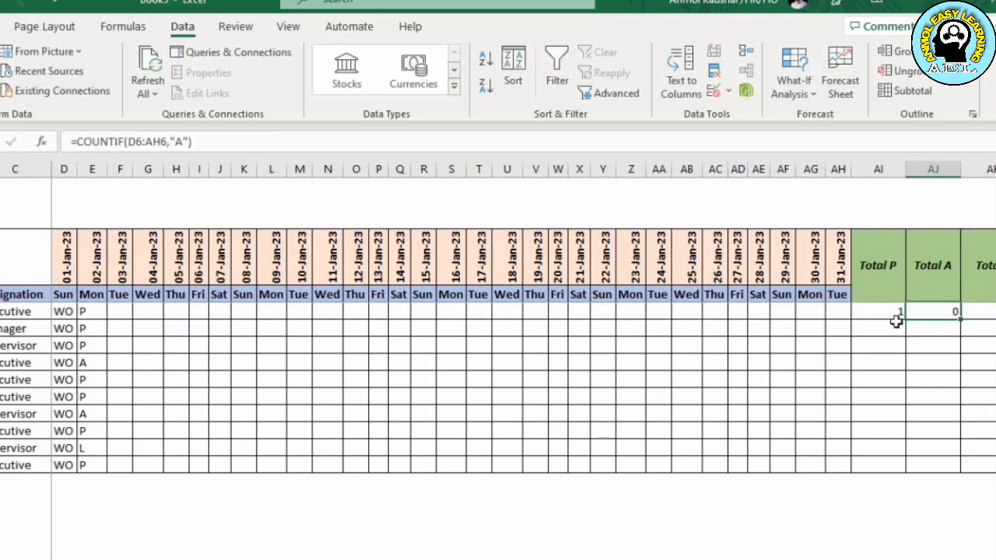
Enter the formula =COUNTIF(D6:AH6,"L") in the Total L cell AK6.
key(Right)
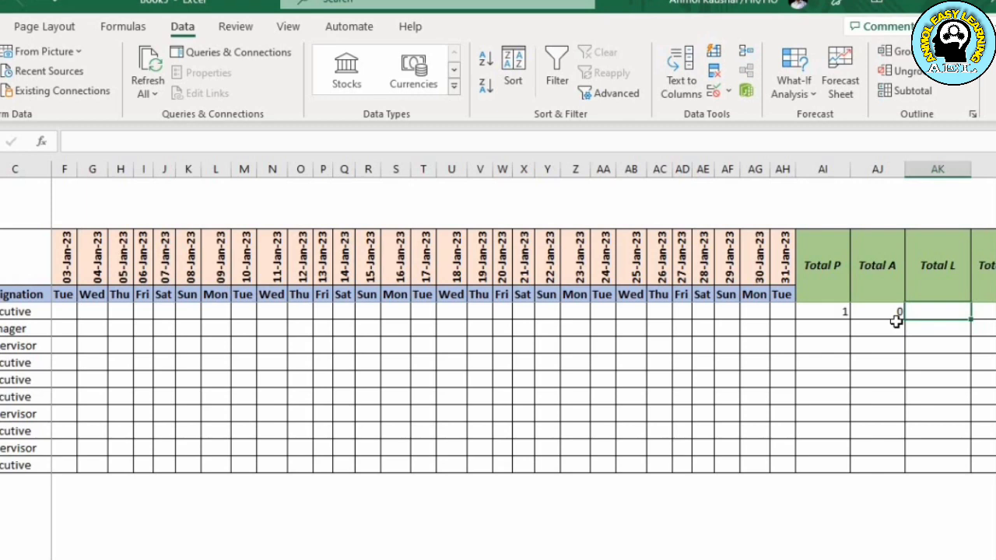
text(=coun)
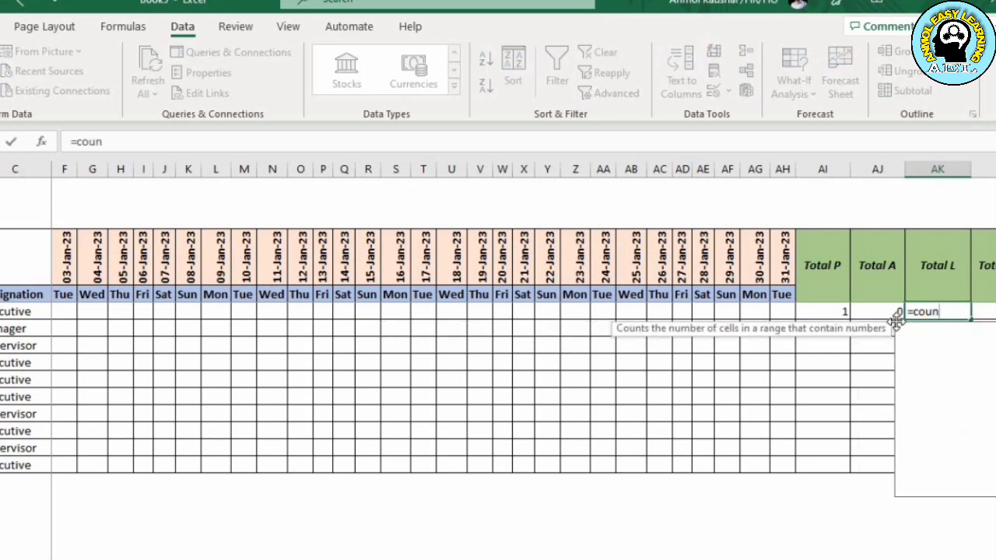
key(Down)
key(Down)
key(Tab)
key(Left)
key(Left)
key(Left)
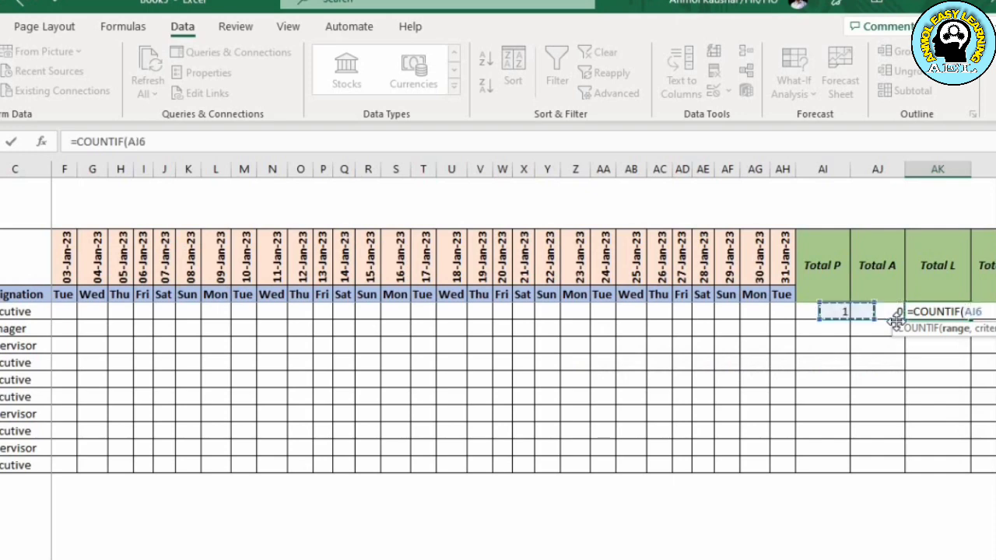
key(shift+Left)
key(shift+Left)
key(shift+Left)
key(shift+Left)
key(shift+Left)
key(shift+Left)
key(shift+Left)
key(shift+Left)
key(shift+Left)
key(shift+Left)
key(shift+Left)
key(shift+Left)
key(shift+Left)
key(shift+Left)
key(shift+Left)
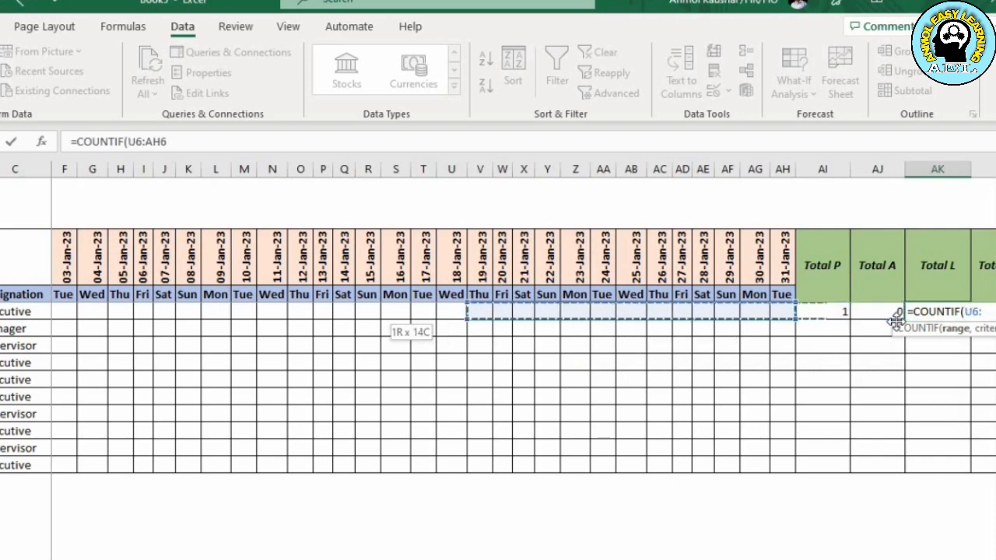
key(shift+Left)
key(shift+Left)
key(shift+Left)
key(shift+Left)
key(shift+Left)
key(shift+Left)
key(shift+Left)
key(shift+Left)
key(shift+Left)
key(shift+Left)
key(shift+Left)
key(shift+Left)
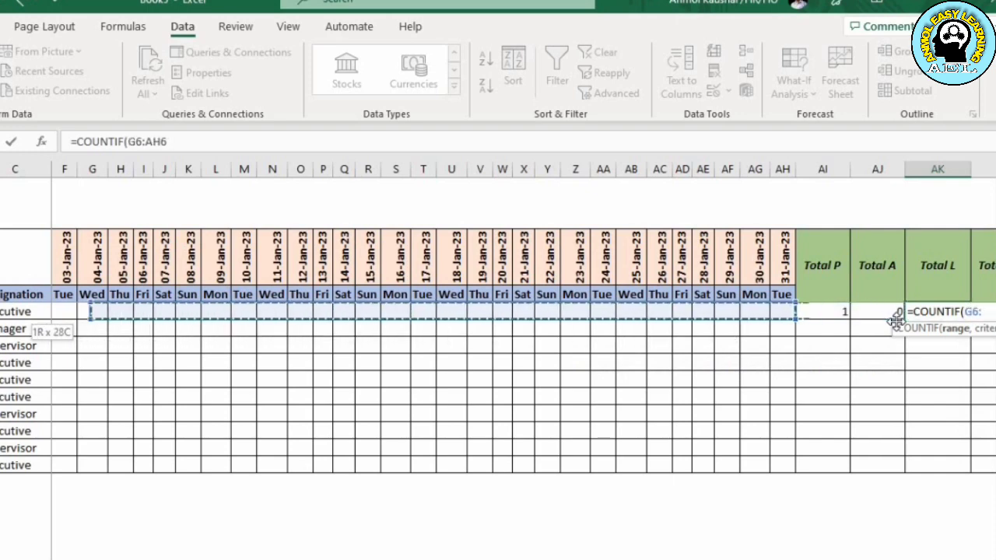
key(shift+Left)
key(shift+Left)
key(shift+Left)
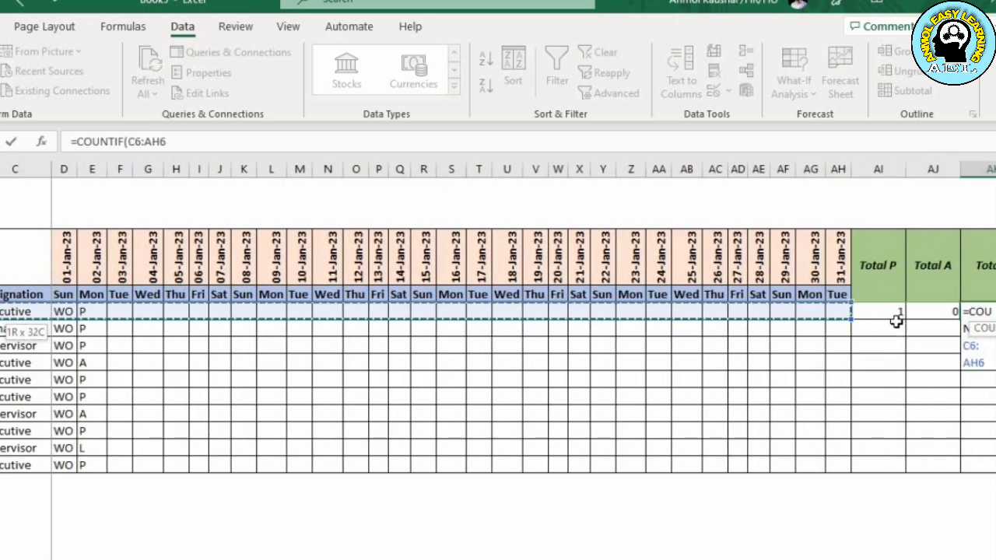
text(,)
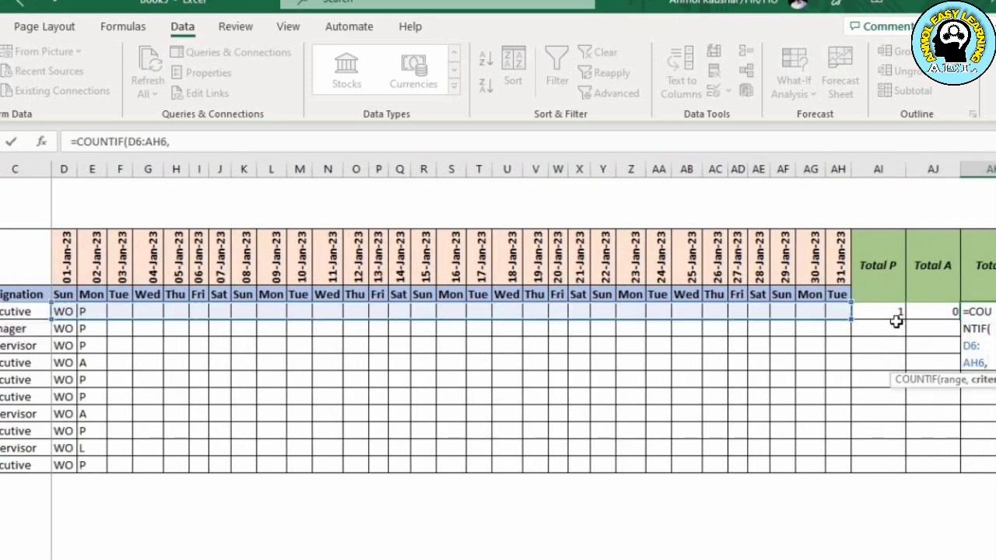
text("L)
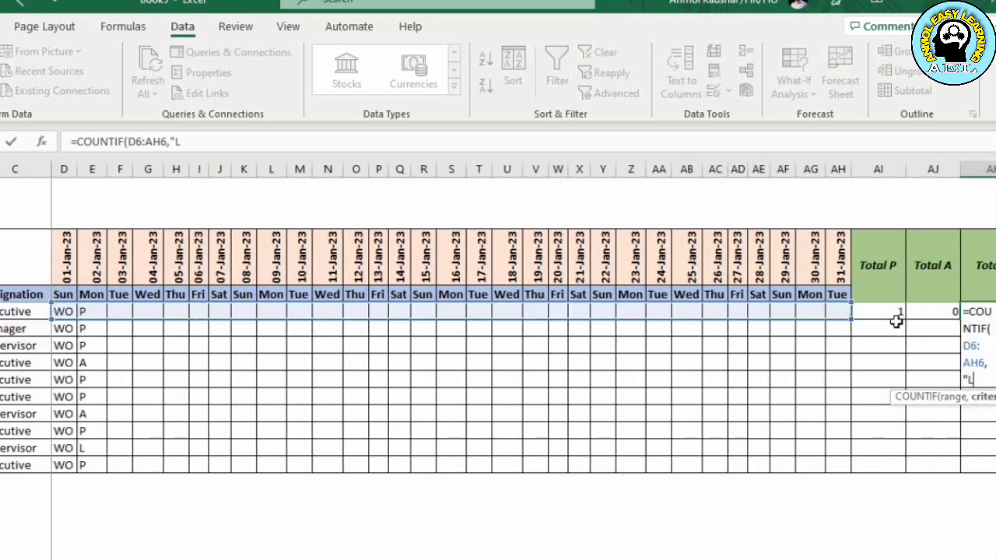
text("))
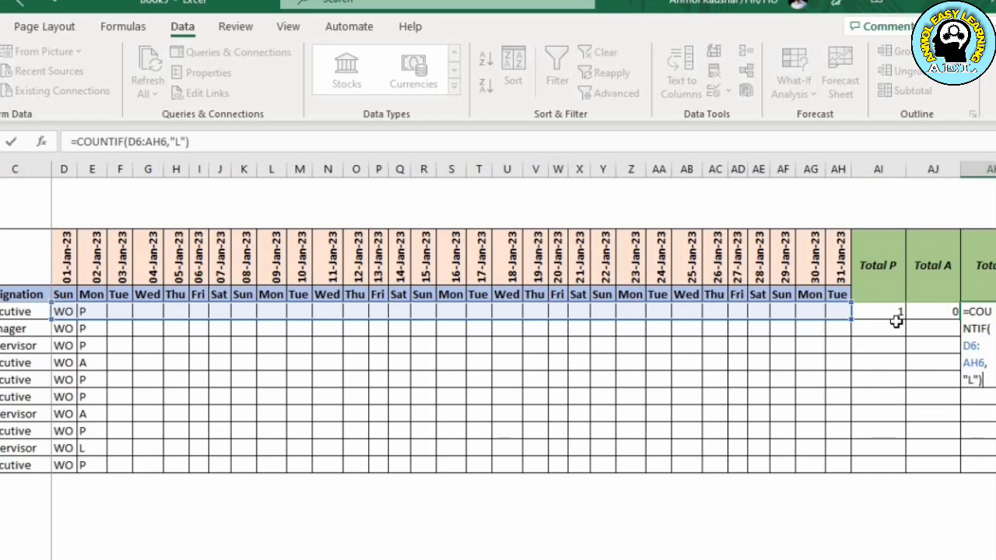
key(Tab)
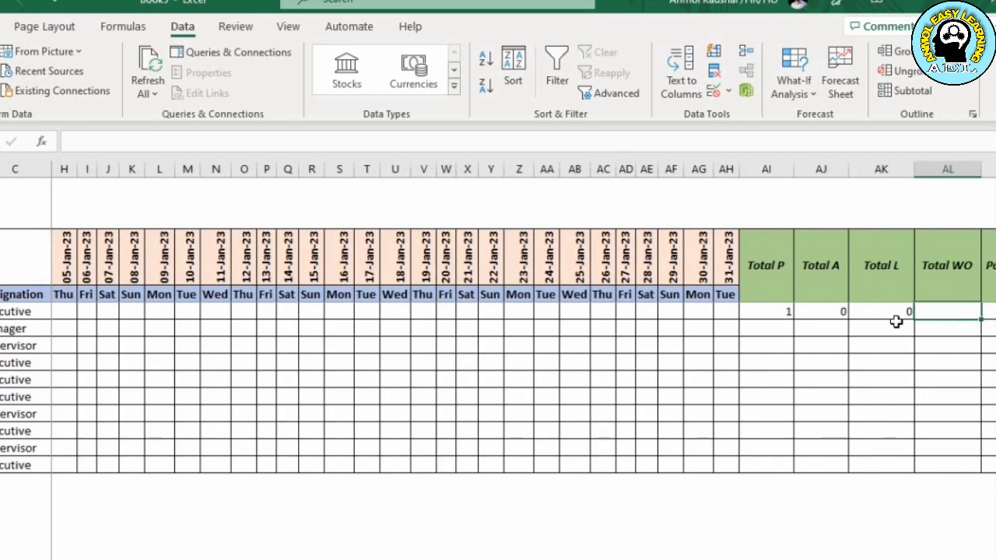
Enter the formula =COUNTIF(D6:AH6,"WO") in the Total WO cell AL6.
scroll(897, 321, right, 2)
text(=)
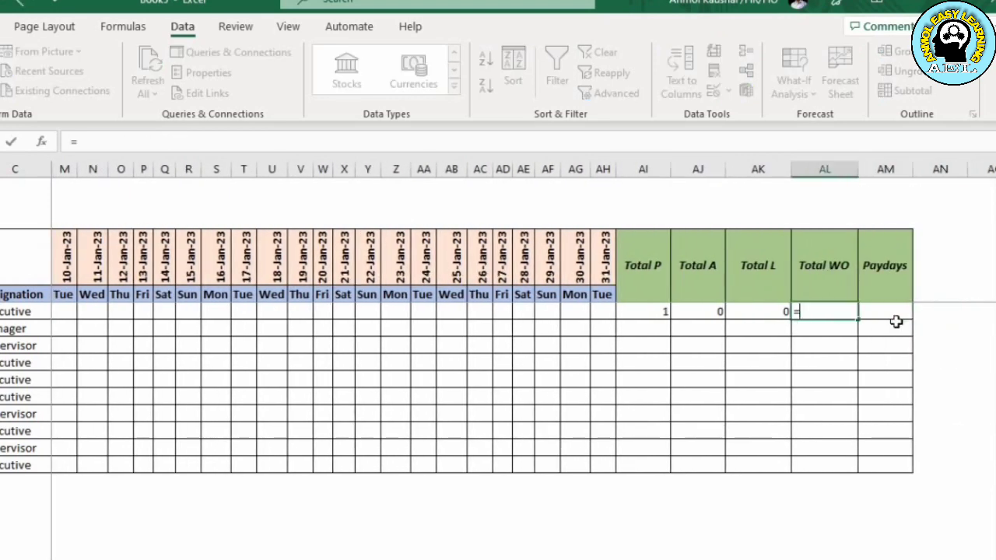
text(cou)
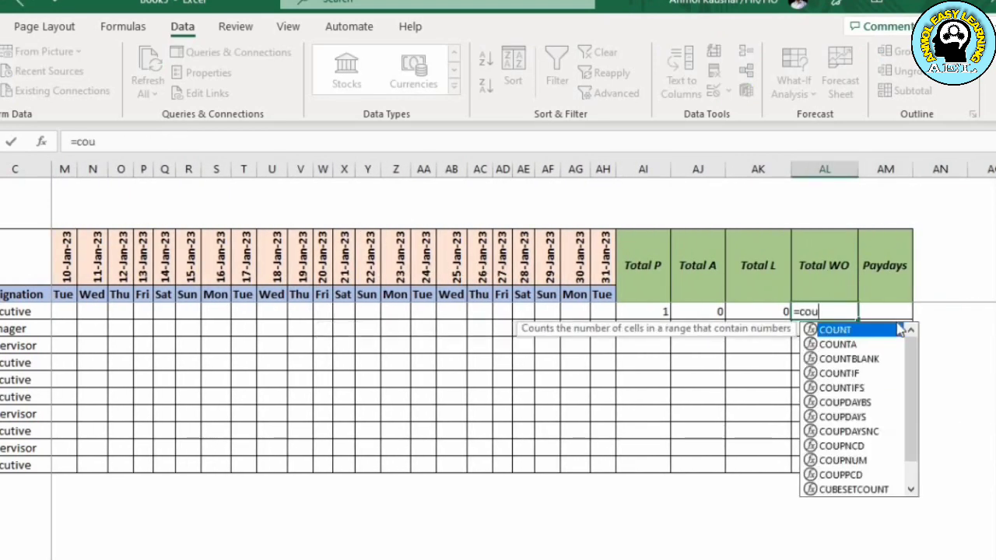
key(Down)
key(Down)
key(Down)
key(Tab)
key(Left)
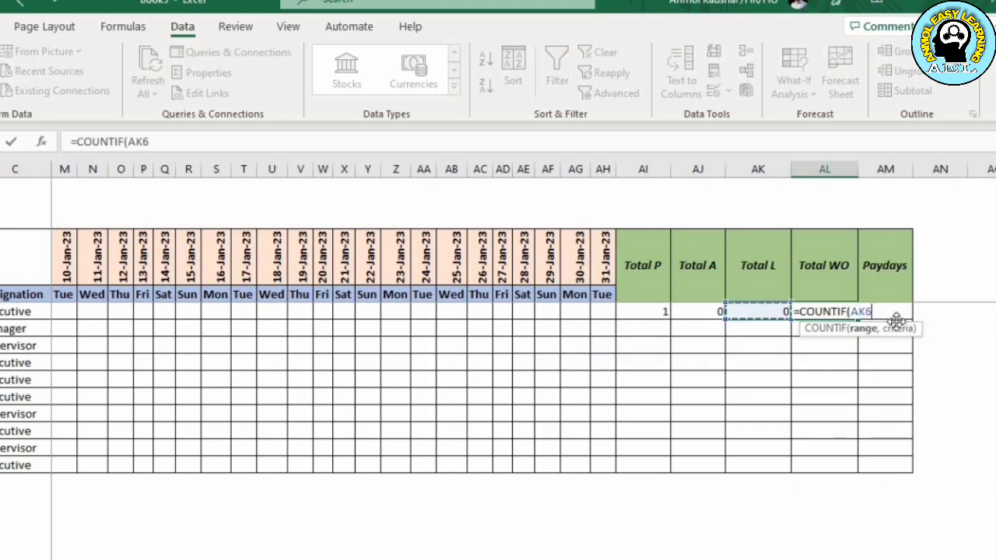
key(Left)
key(Left)
key(Left)
key(shift+Left)
key(shift+Left)
key(shift+Left)
key(shift+Left)
key(shift+Left)
key(shift+Left)
key(shift+Left)
key(shift+Left)
key(shift+Left)
key(shift+Left)
key(shift+Left)
key(shift+Left)
key(shift+Left)
key(shift+Left)
key(shift+Left)
key(shift+Left)
key(shift+Left)
key(shift+Left)
key(shift+Left)
key(shift+Left)
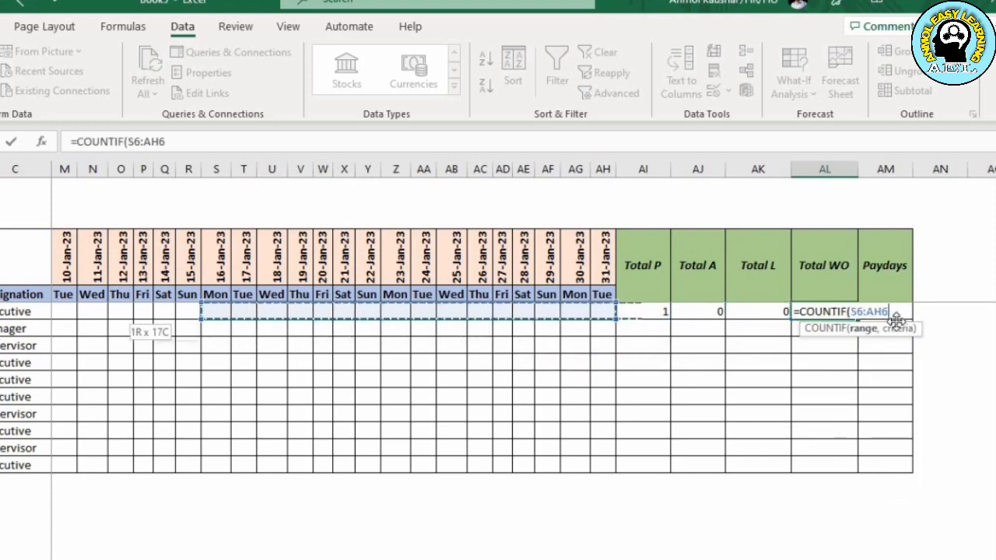
key(shift+Left)
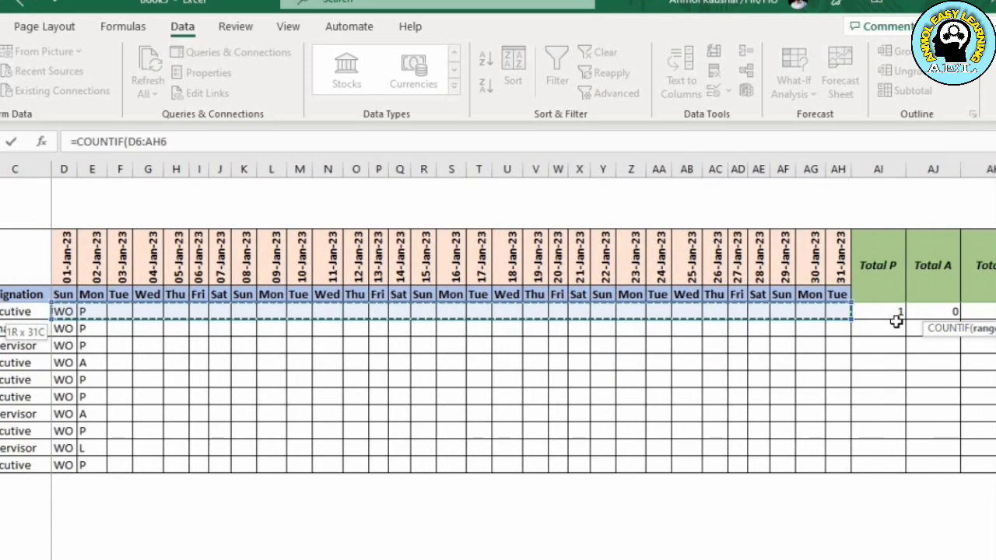
text(,)
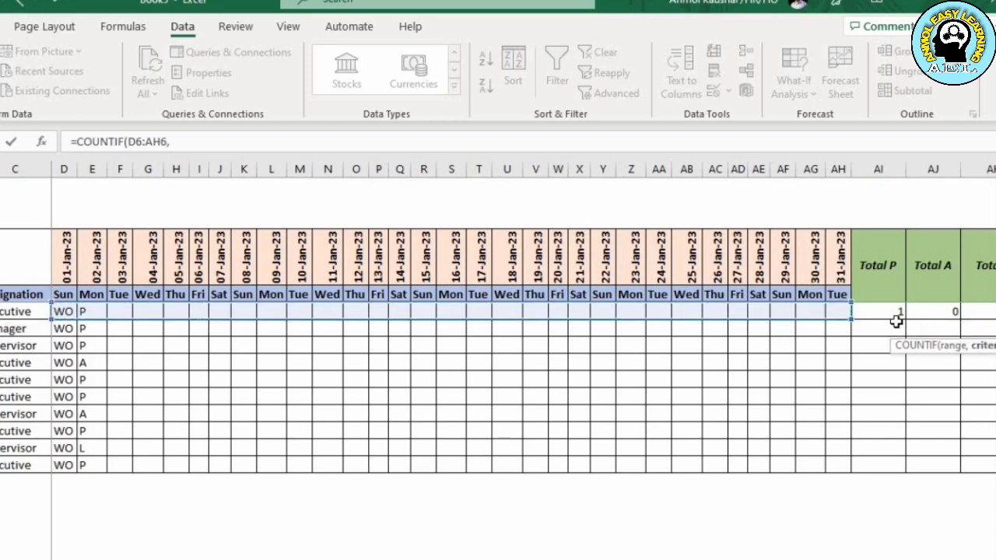
text("WO)
text())
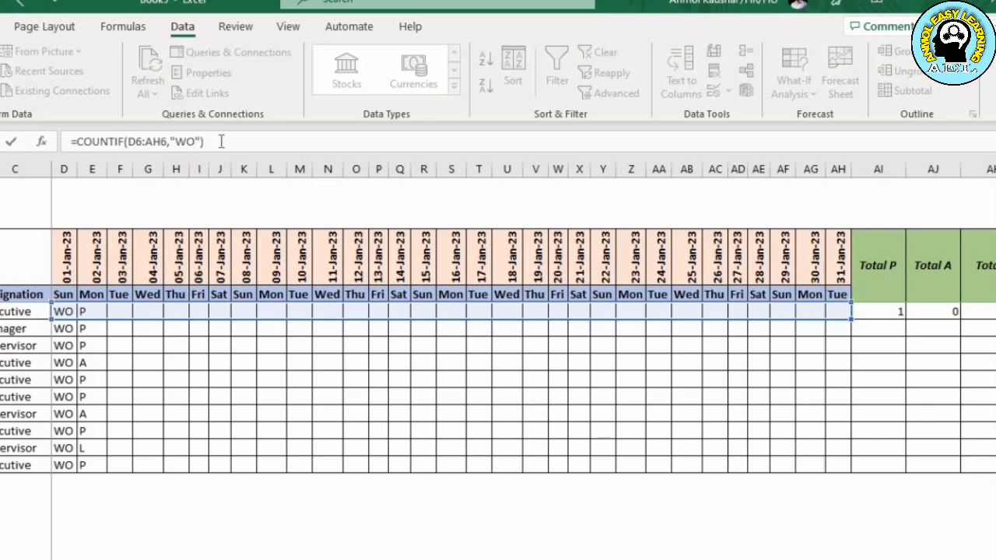
key(ctrl+Return)
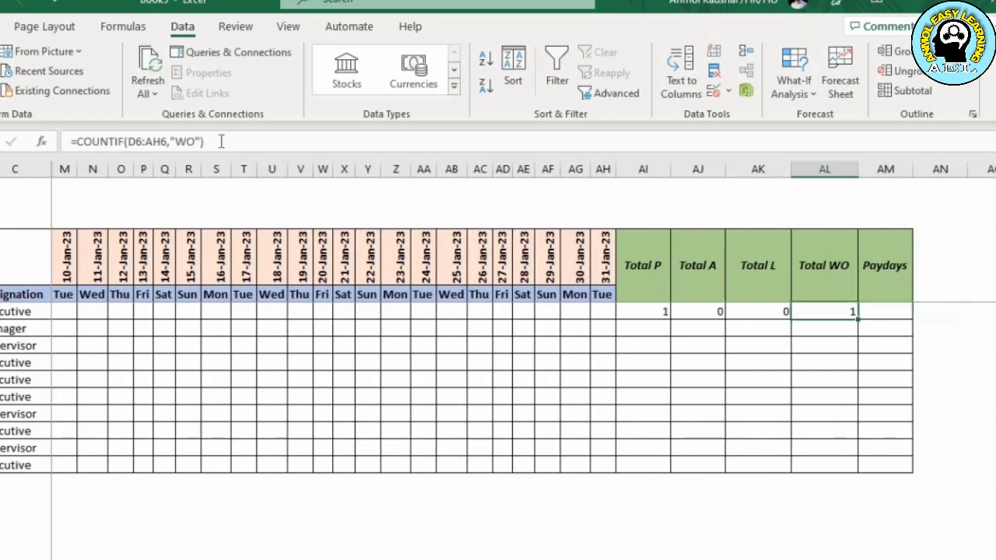
Review the first employee's Total P, Total A, Total L and Total WO cells, ending at the Paydays cell AM6.
key(Right)
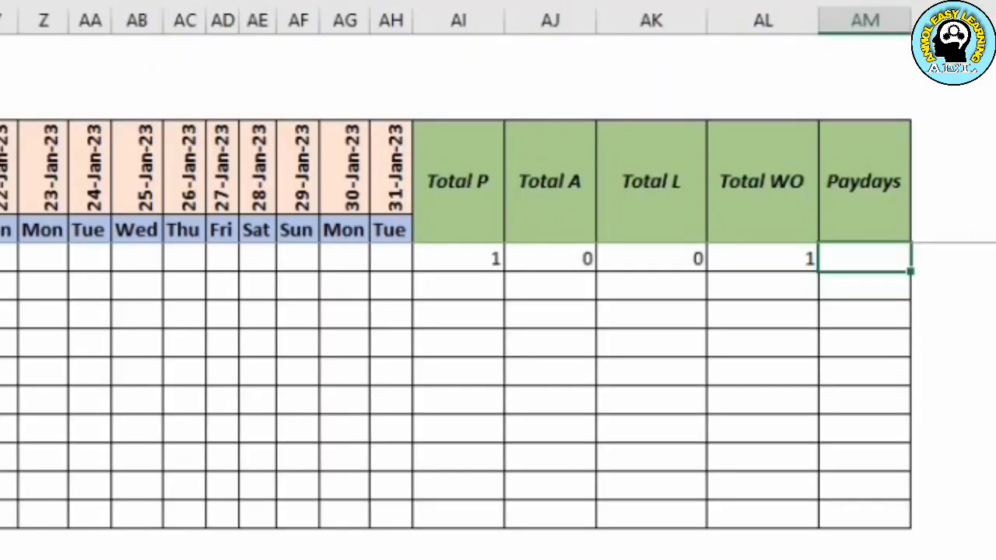
key(Left)
key(Left)
key(Left)
key(Left)
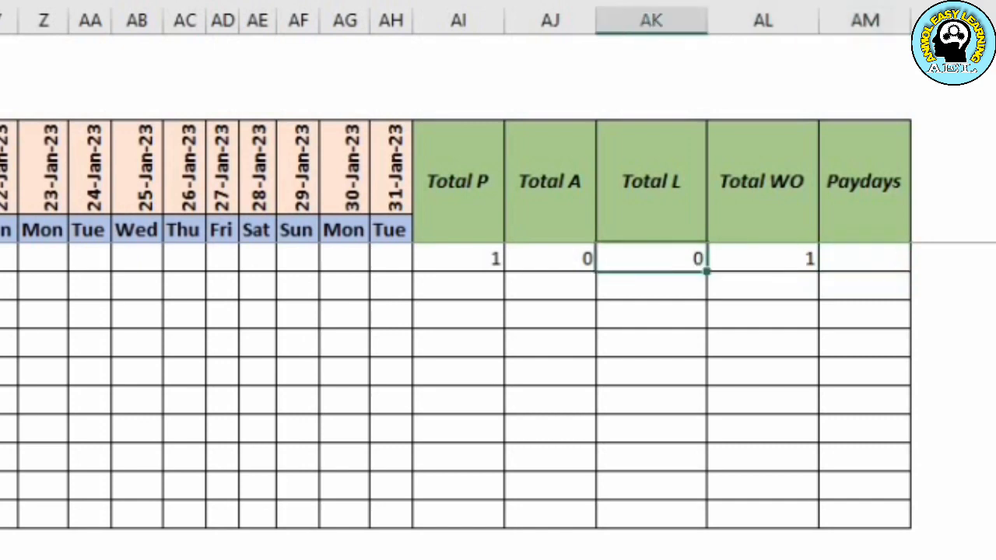
key(Right)
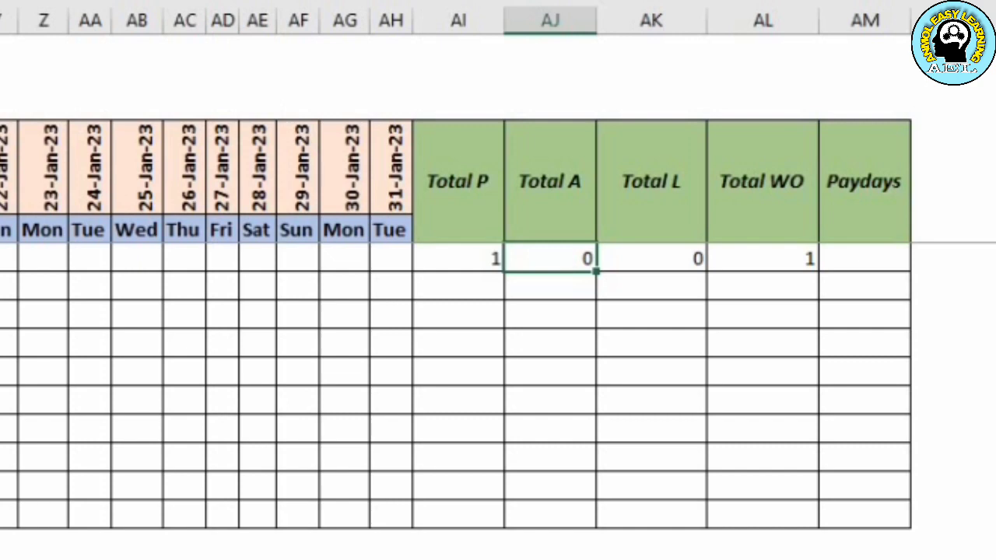
key(Right)
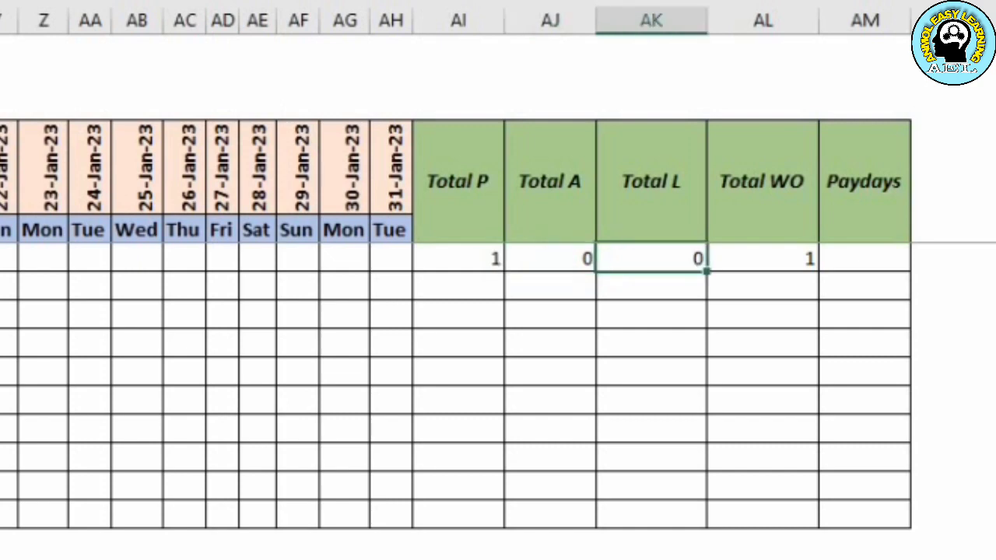
key(Right)
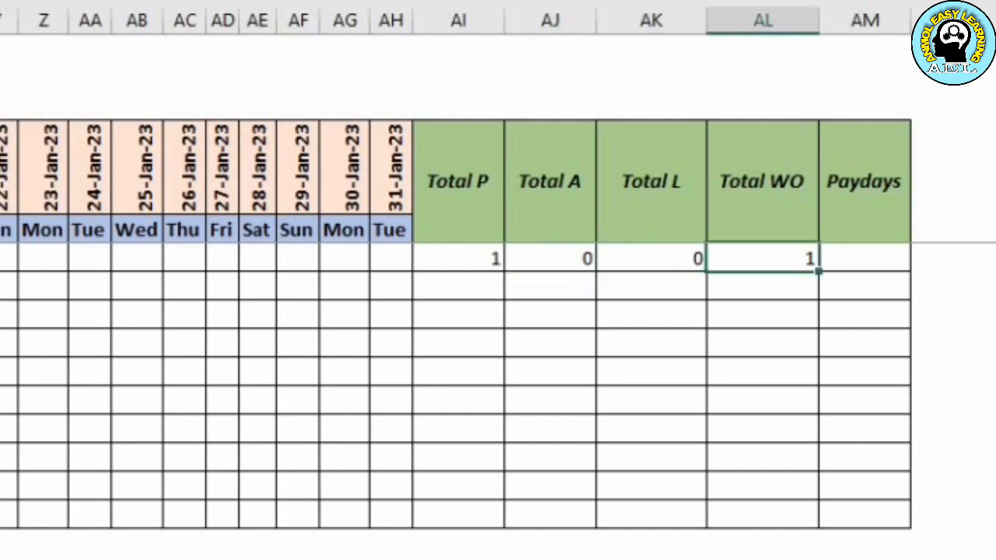
key(Right)
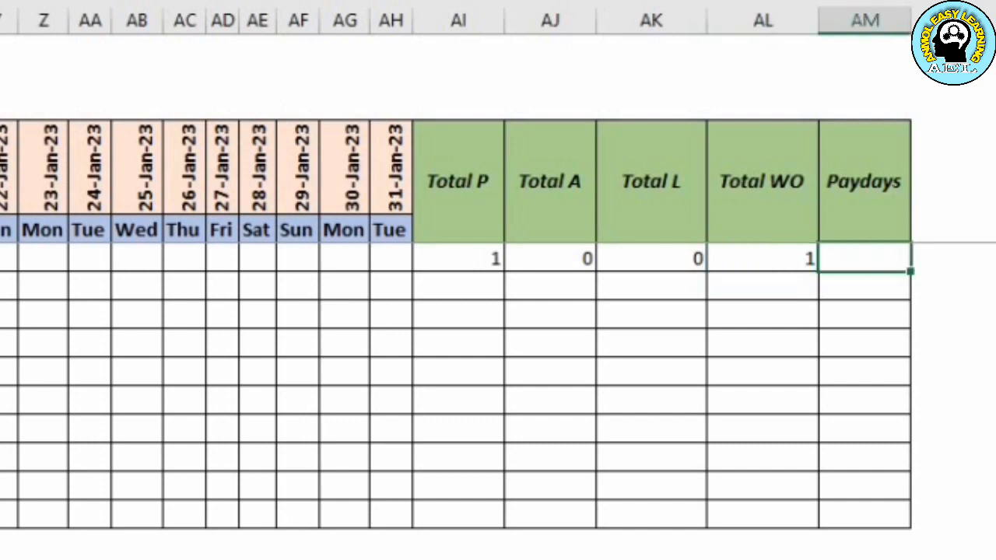
Enter the formula =AI6+AK6+AL6 in the Paydays cell AM6, adding present, leave and week-off totals.
text(=)
key(Left)
key(Left)
key(Left)
key(Left)
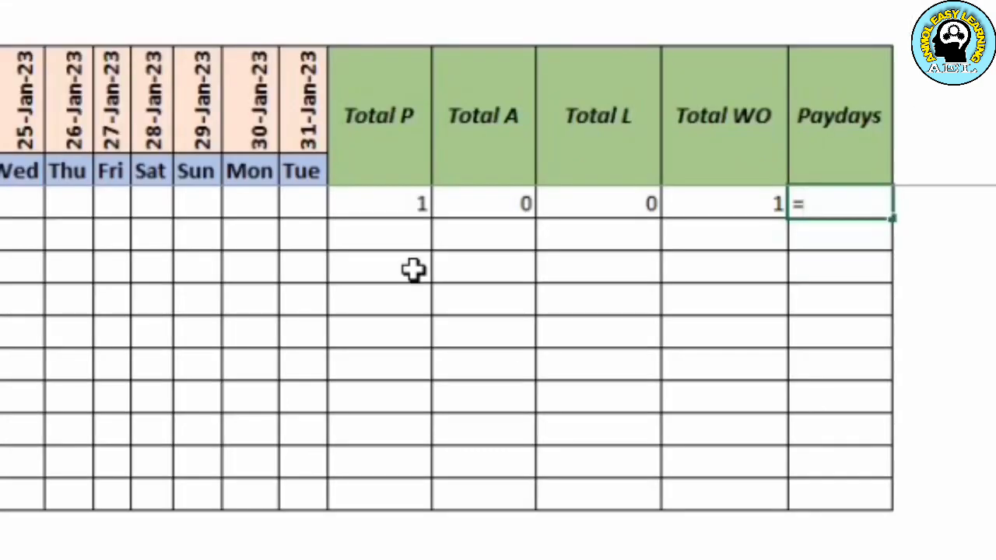
click(382, 205)
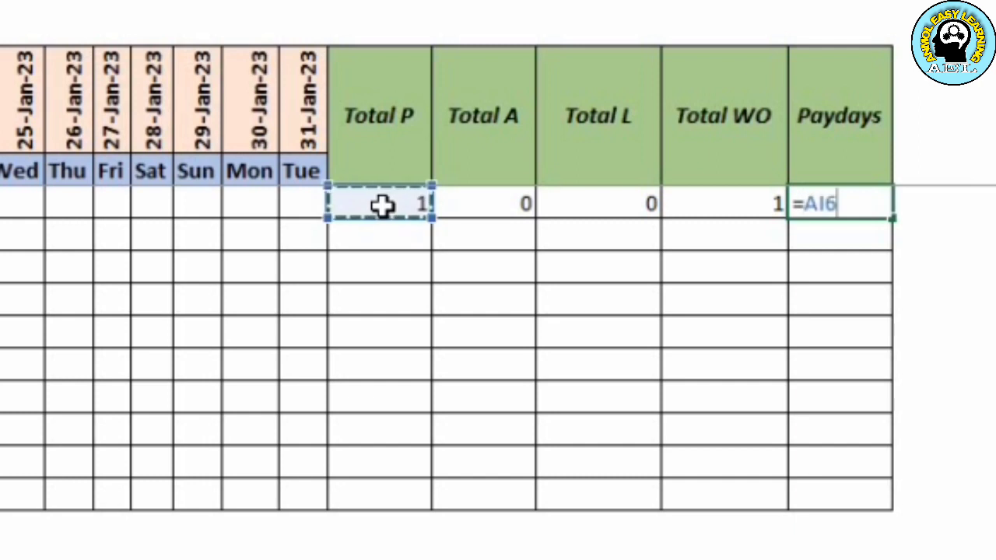
text(+)
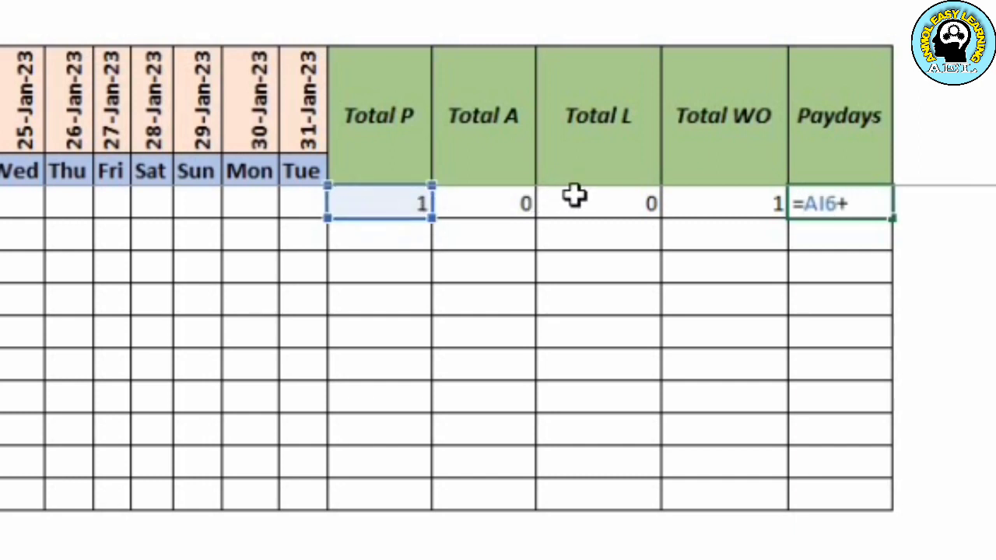
click(574, 196)
text(+)
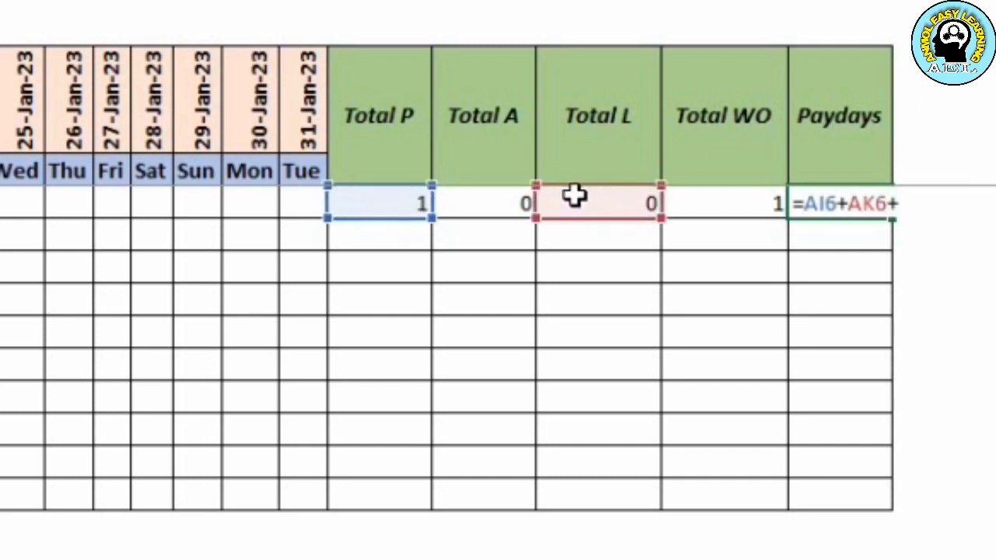
click(699, 204)
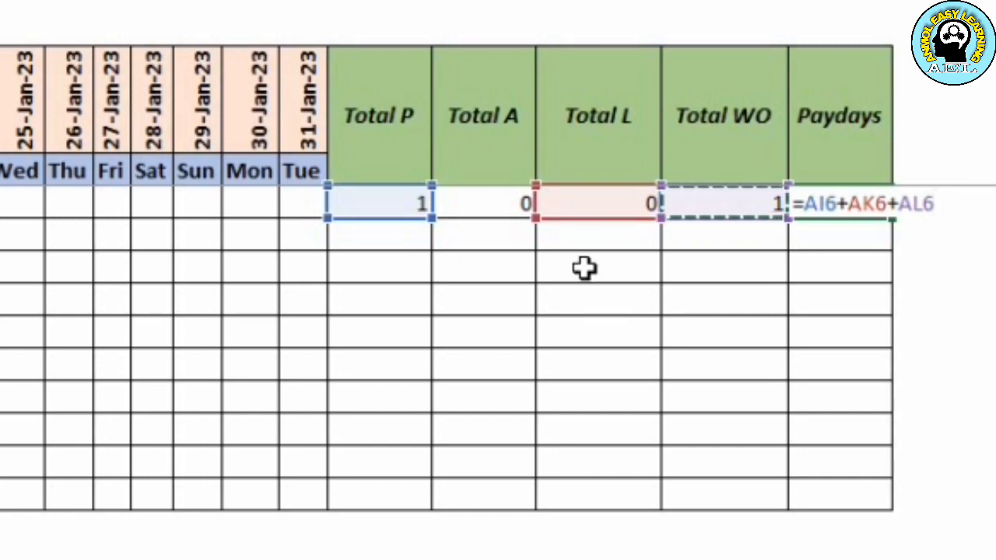
key(Return)
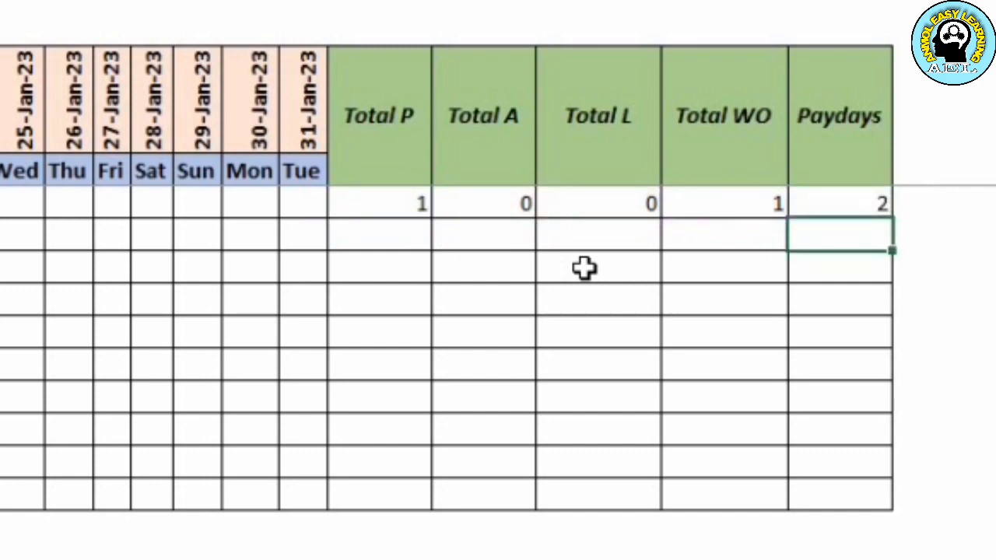
key(Up)
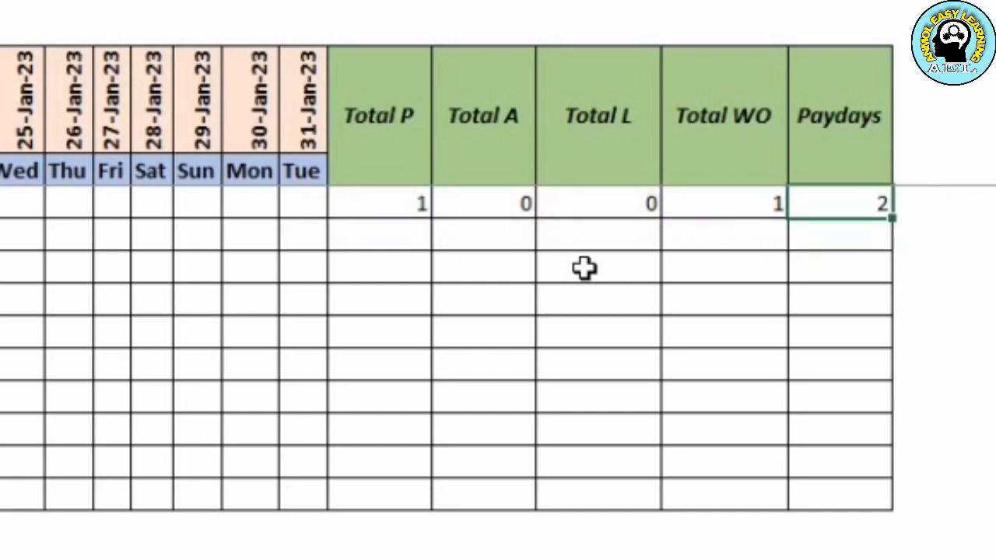
key(Left)
key(Left)
key(Left)
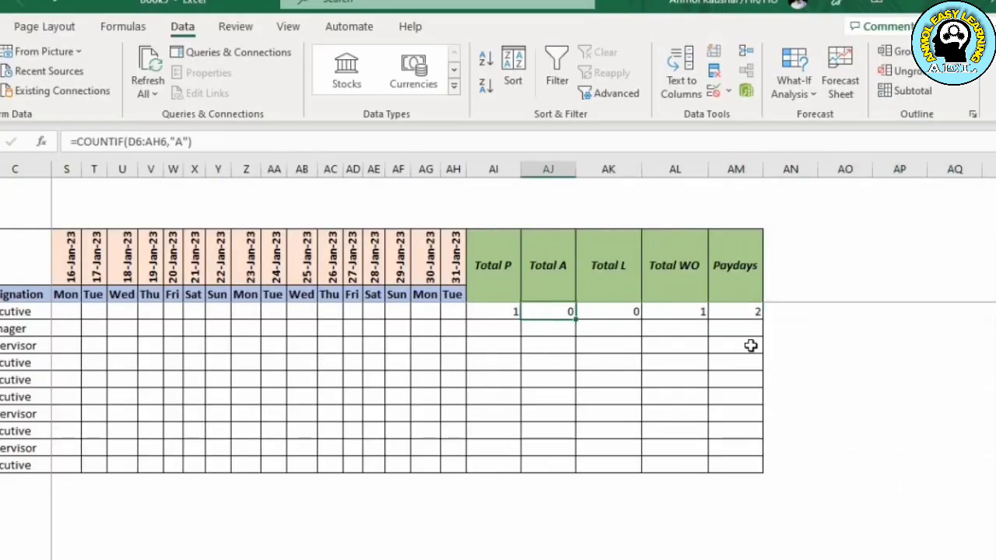
key(Left)
key(shift+Right)
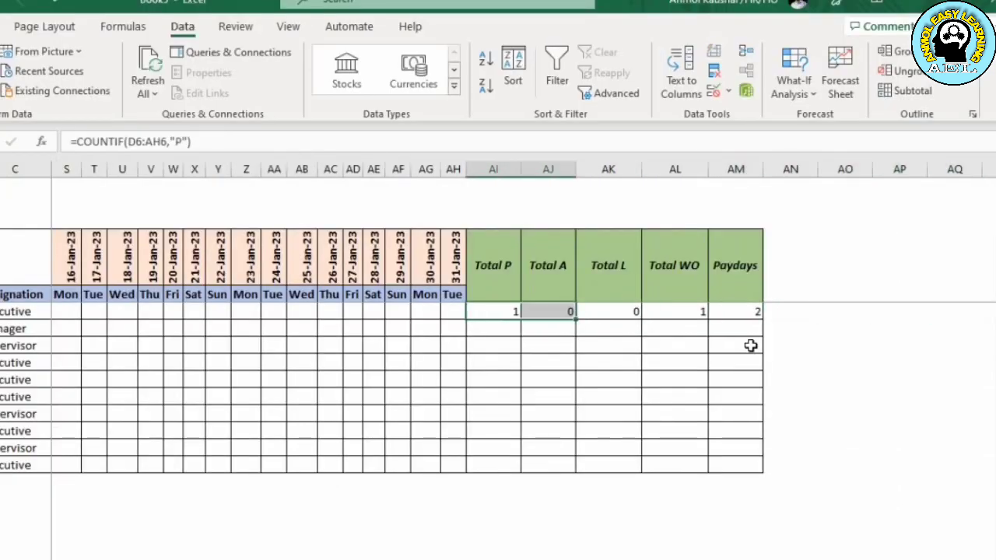
key(shift+Right)
key(shift+Right)
key(shift+Right)
key(shift+Down)
key(shift+Down)
key(shift+Down)
key(shift+Down)
key(shift+Down)
key(Down)
key(Up)
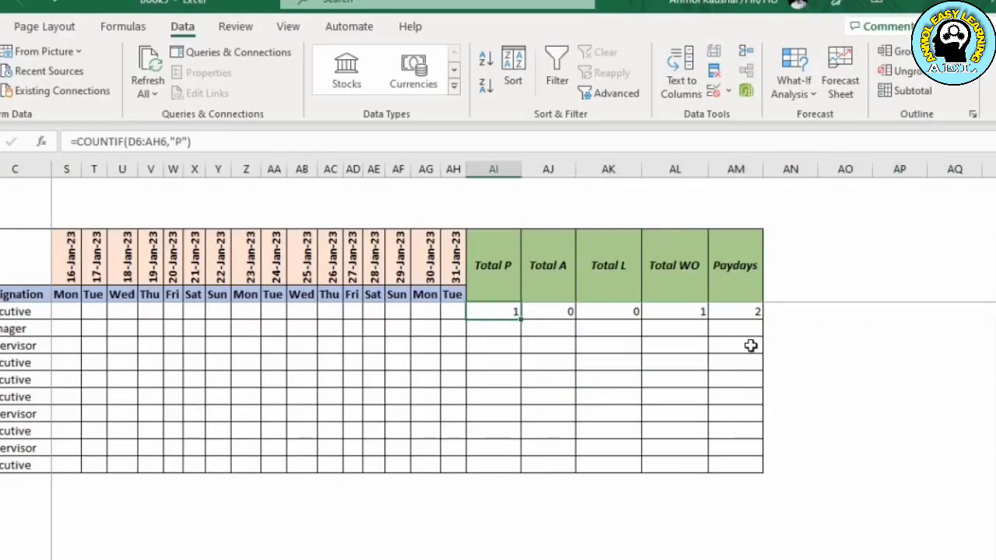
Copy the Total P through Paydays formulas from row 6 to all employee rows, covering AI6:AM15.
key(shift+Right)
key(shift+Right)
key(shift+Right)
key(shift+Right)
key(shift+Down)
key(shift+Down)
key(shift+Down)
key(shift+Down)
key(shift+Down)
key(shift+Down)
key(shift+Down)
key(shift+Down)
key(shift+Down)
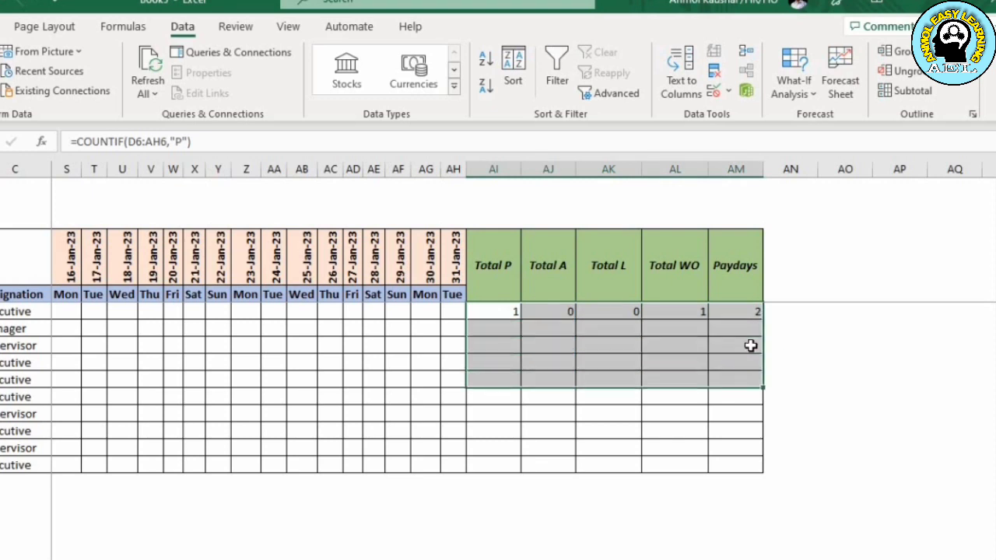
key(ctrl+v)
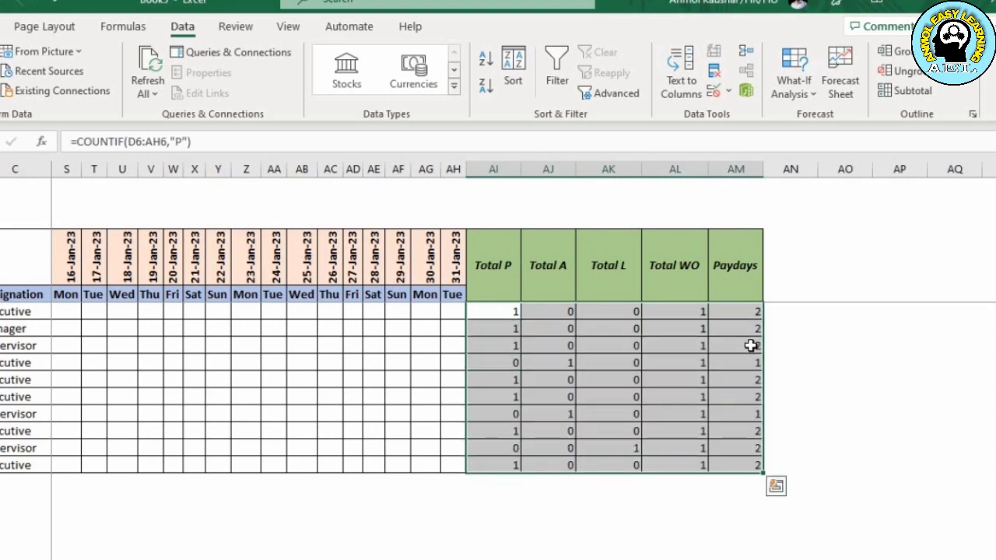
Copy the P mark in E7 to the same employee's 04-Jan and 06-Jan cells, G7 and I7.
key(Down)
key(Up)
key(Right)
key(Right)
key(Right)
key(Left)
key(Left)
key(Left)
key(Left)
key(Left)
key(Left)
key(Left)
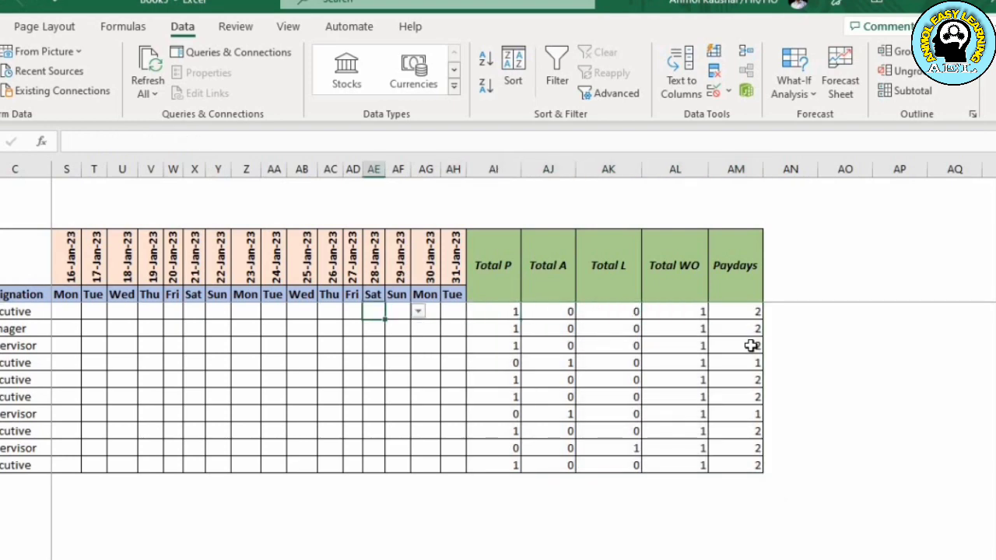
key(Left)
key(Left)
key(Left)
key(Left)
key(Left)
key(Left)
key(Left)
key(Left)
key(Left)
key(Left)
key(Left)
key(Left)
key(Left)
key(Left)
key(Left)
key(Left)
key(Left)
key(Left)
key(Left)
key(Left)
key(Right)
key(Right)
key(Right)
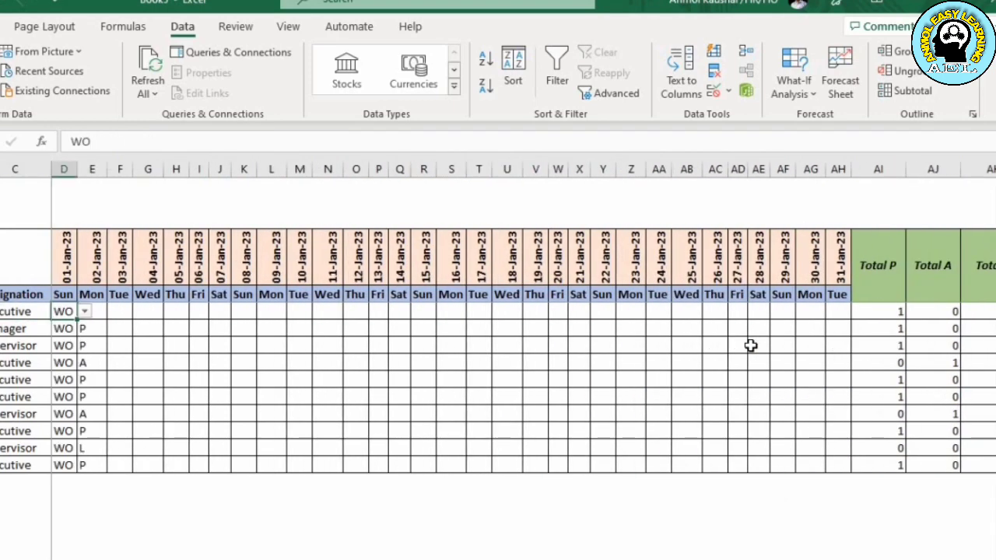
key(Right)
key(Down)
key(ctrl+c)
key(Right)
key(Right)
key(ctrl+v)
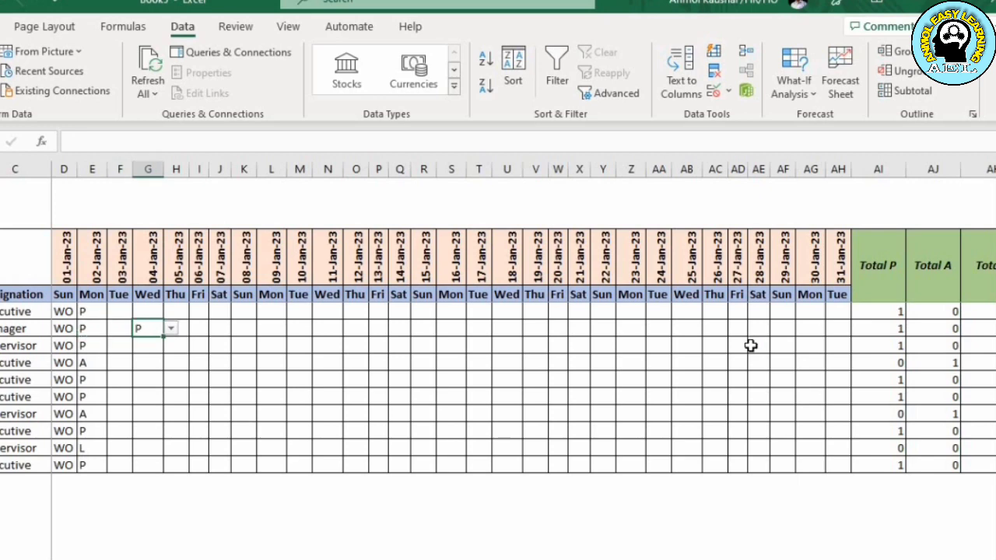
key(Right)
key(Right)
key(ctrl+v)
Paste the copied P mark into the 04-Jan cells G9, G10 and G13.
key(Left)
key(Left)
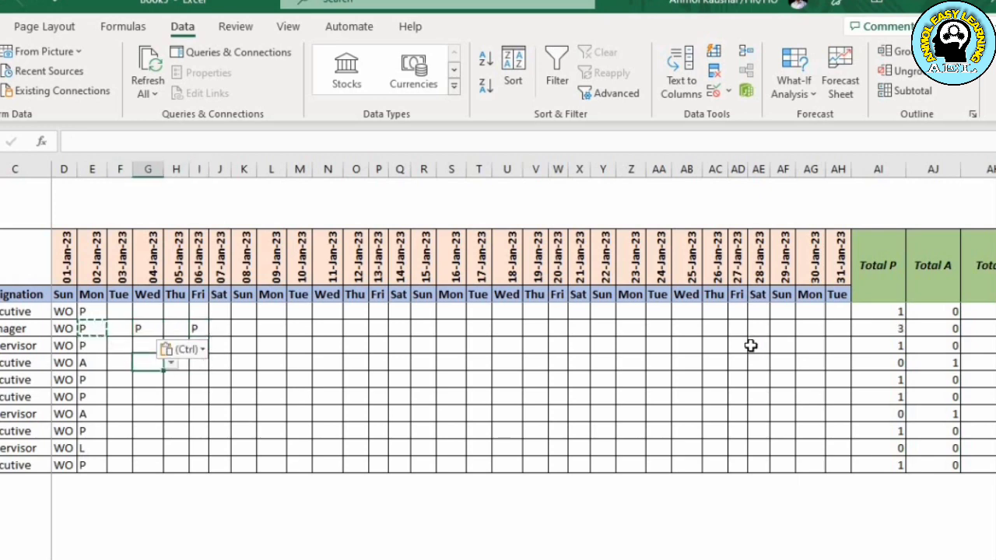
key(Down)
key(Down)
key(ctrl+v)
key(Down)
key(ctrl+v)
key(Down)
key(Down)
key(Down)
key(ctrl+v)
Enter L in the 05-Jan cell H11 to record a leave day.
key(Up)
key(Up)
key(Right)
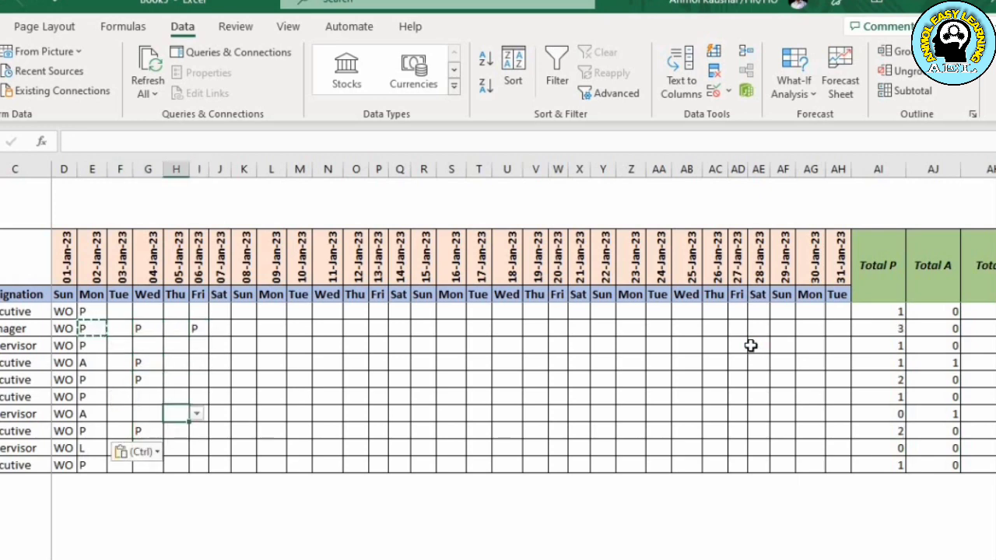
text(L)
key(Up)
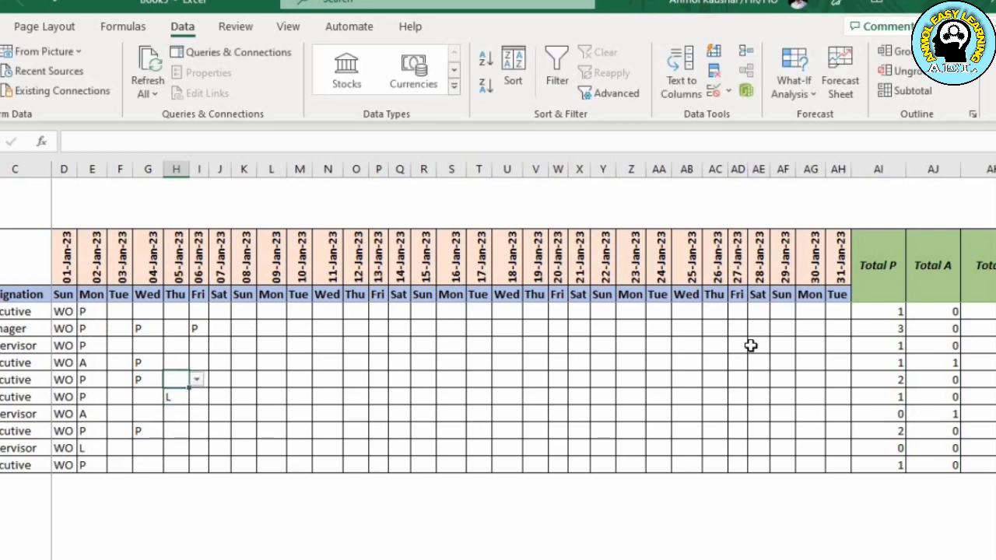
Copy the first employee's WO mark from D6 to the Sunday 08-Jan cell K6.
key(Up)
key(Up)
key(Up)
key(Right)
key(Right)
key(Left)
key(Left)
key(Left)
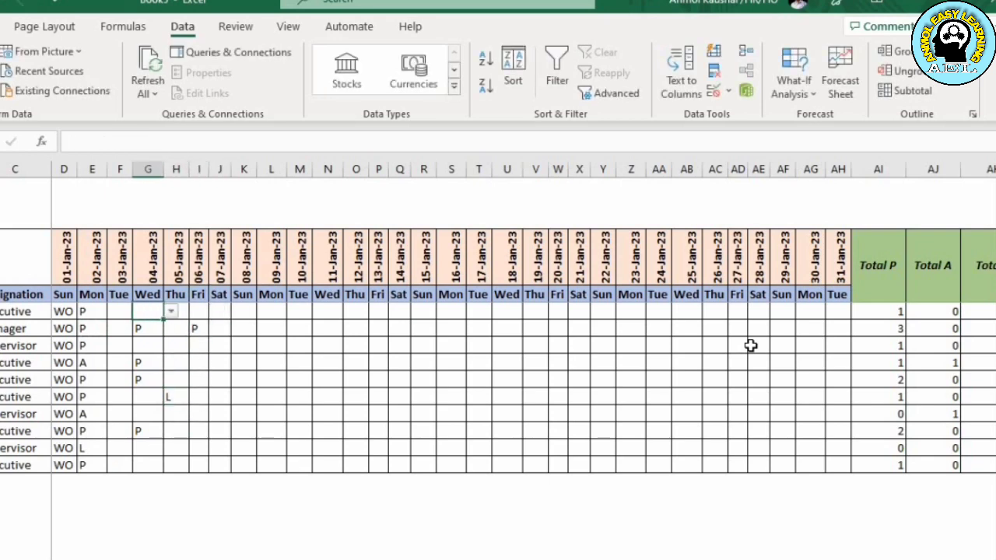
key(Left)
key(Left)
key(Left)
key(ctrl+c)
key(Right)
key(Right)
key(Right)
key(Right)
key(Right)
key(Right)
key(ctrl+v)
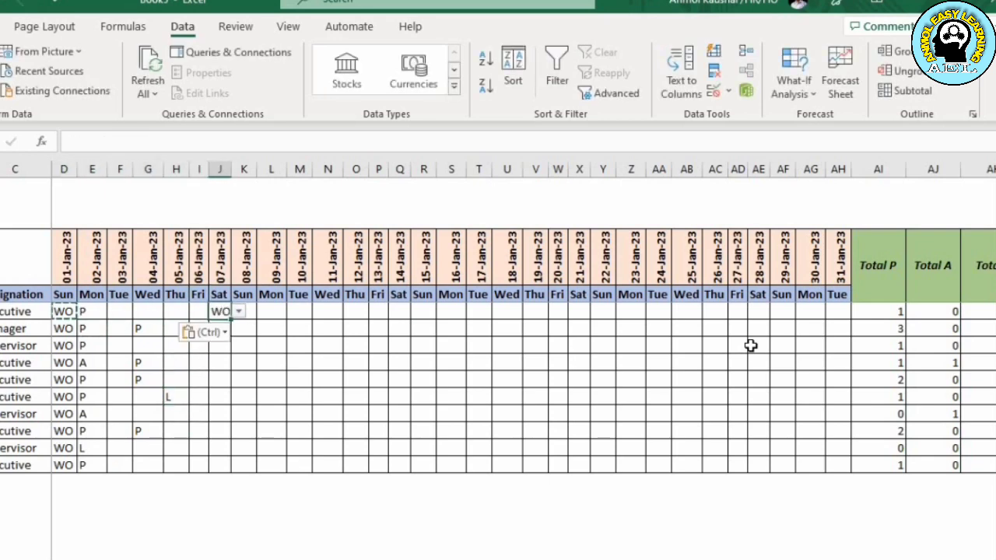
key(Escape)
key(Right)
key(ctrl+v)
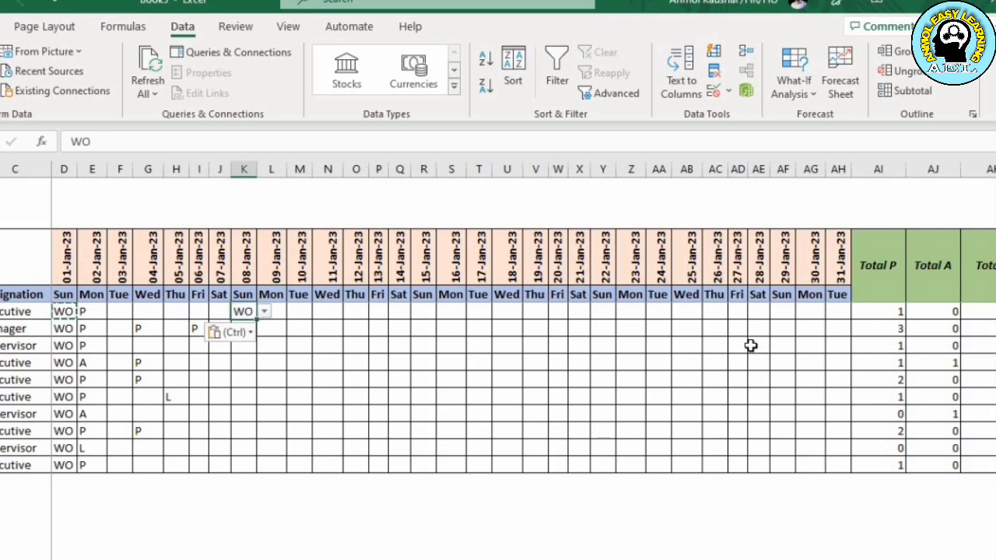
Extend the WO mark to every employee for Sunday 08-Jan, covering K6:K15.
key(shift+Down)
key(shift+Down)
key(shift+Down)
key(shift+Down)
key(shift+Down)
key(shift+Down)
key(shift+Down)
key(shift+Down)
key(shift+Down)
key(ctrl+v)
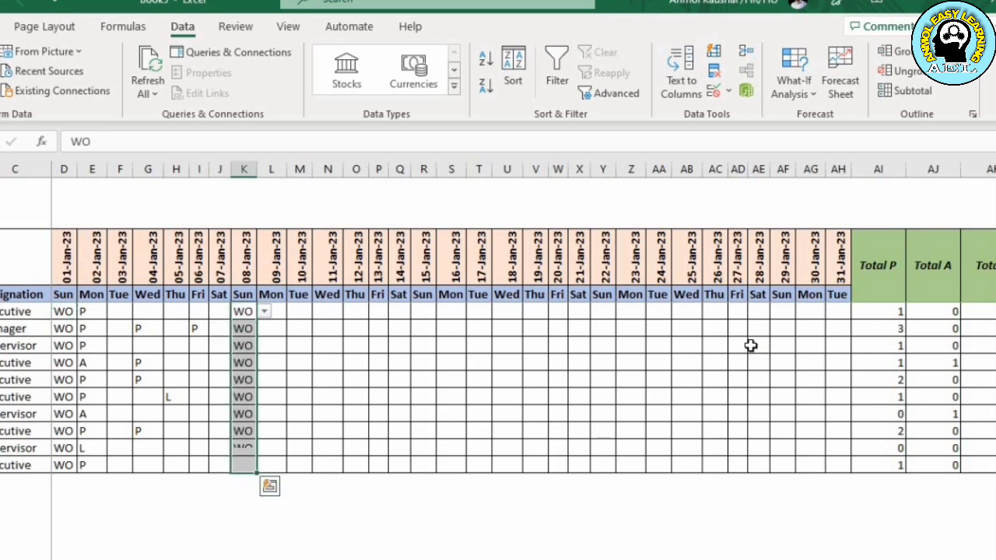
Check the first employee's Paydays and Total WO formulas in AM6 and AL6 against the added attendance marks.
key(Escape)
key(Right)
key(Right)
key(Right)
key(Right)
key(Right)
key(Right)
key(Right)
key(Right)
key(Right)
key(Right)
key(Right)
key(Right)
key(Right)
key(Right)
key(Right)
key(Right)
key(Right)
key(Right)
key(Right)
key(Right)
key(Right)
key(Right)
key(Right)
key(Right)
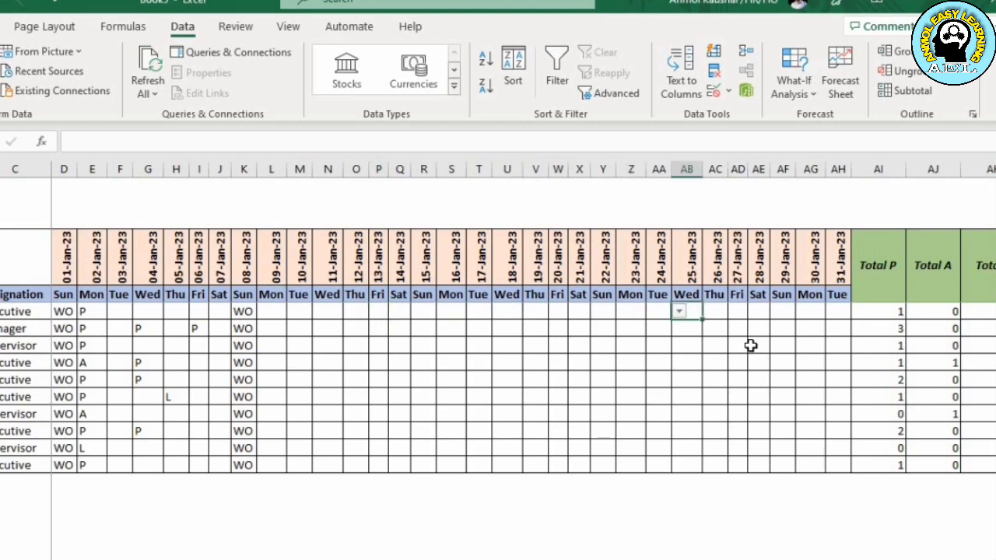
key(Left)
key(Left)
key(Left)
key(Left)
key(Left)
key(Left)
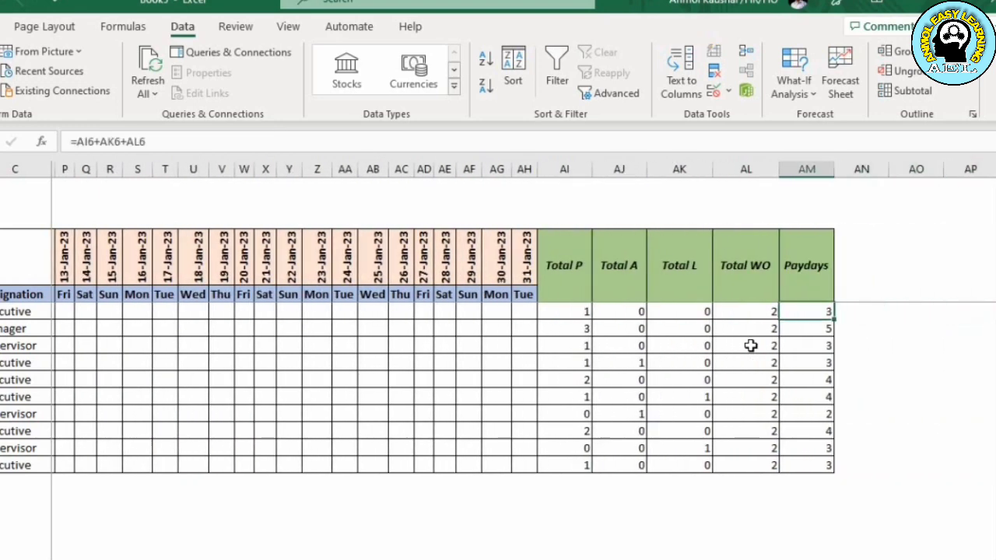
key(Right)
key(Right)
key(Right)
key(Left)
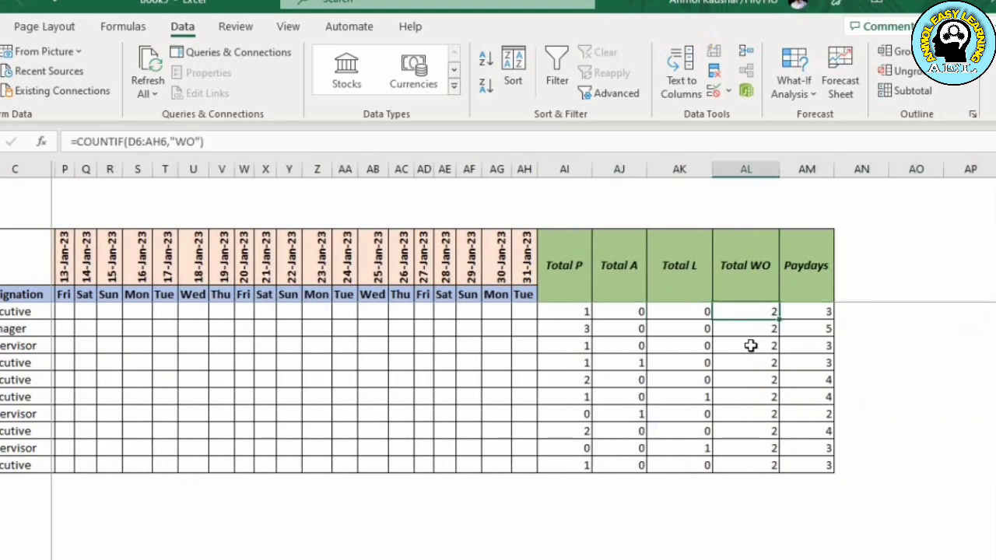
Review the Total WO, Total L and Total A columns across the employee rows.
key(Down)
key(Down)
key(Down)
key(Down)
key(Down)
key(Down)
key(Down)
key(Down)
key(Down)
key(Left)
key(Up)
key(Up)
key(Up)
key(Up)
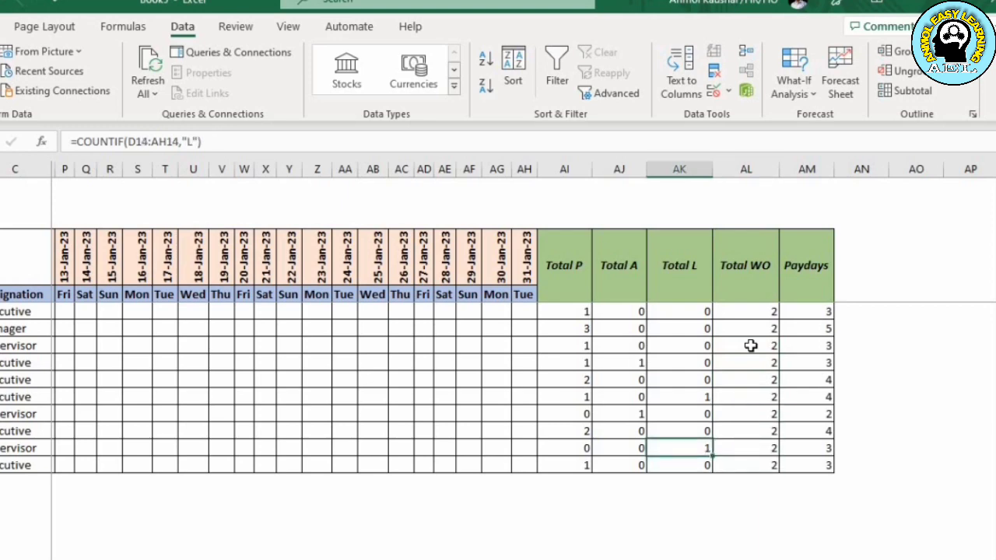
key(Left)
key(Up)
key(Up)
key(Up)
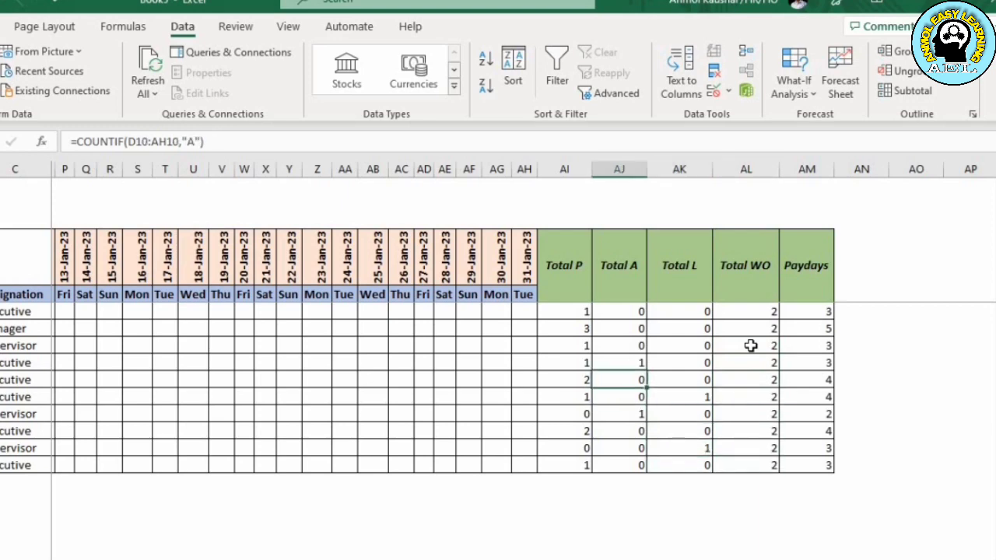
Check the Total P formula in AI11 and review row 11's attendance marks back to the Emp ID column.
key(Down)
key(Down)
key(Down)
key(Left)
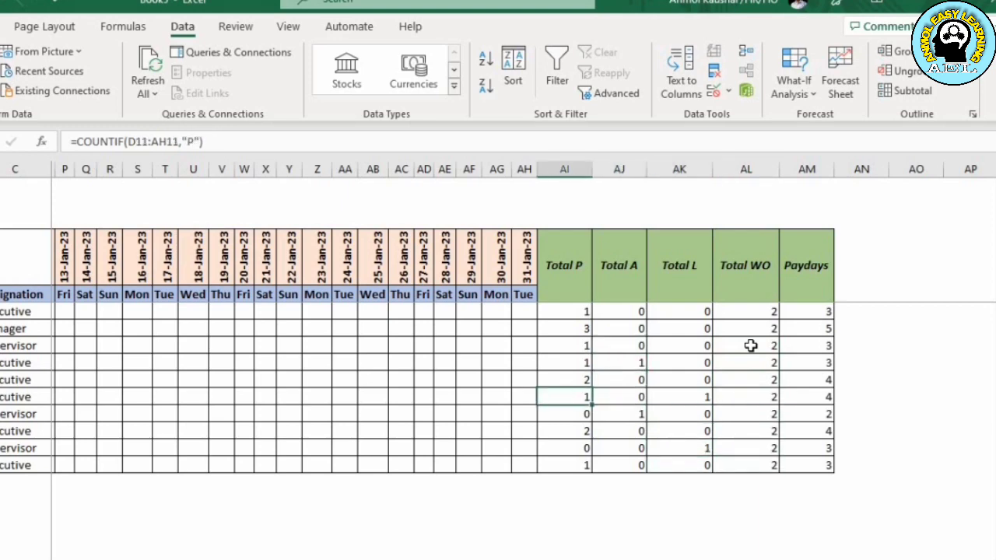
key(Left)
key(Left)
key(Left)
key(Left)
key(Left)
key(Left)
key(Left)
key(Left)
key(Left)
key(Left)
key(Left)
key(Left)
key(Left)
key(Left)
key(Left)
key(Left)
key(Left)
key(Left)
key(Left)
key(Left)
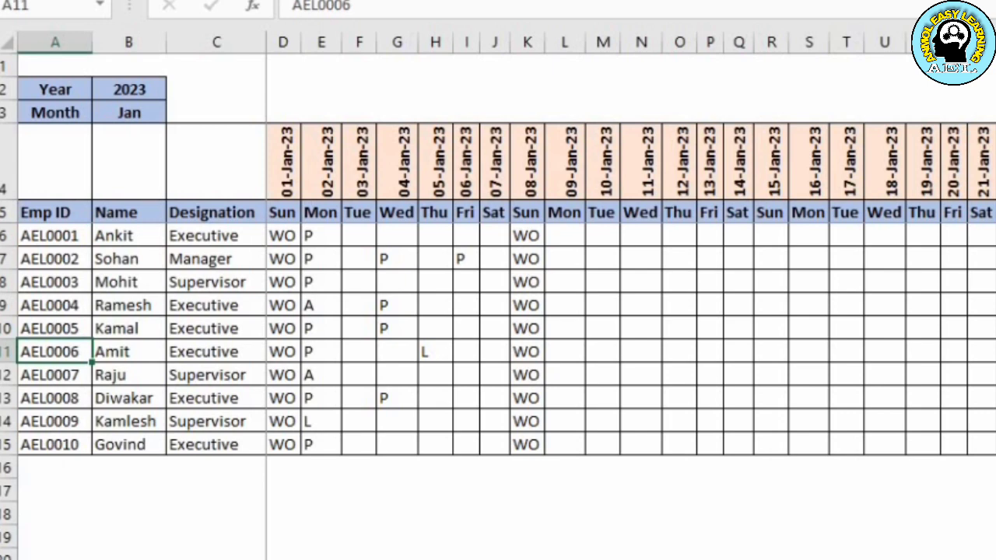
Review the finished sheet along row 11 from the employee details across the January dates to beyond the summary columns.
key(Right)
key(Right)
key(Right)
key(Right)
key(Right)
key(Right)
key(Right)
key(Right)
key(Right)
key(Right)
key(Right)
key(Right)
key(Right)
key(Right)
key(Right)
key(Right)
key(Right)
key(Right)
key(Right)
key(Right)
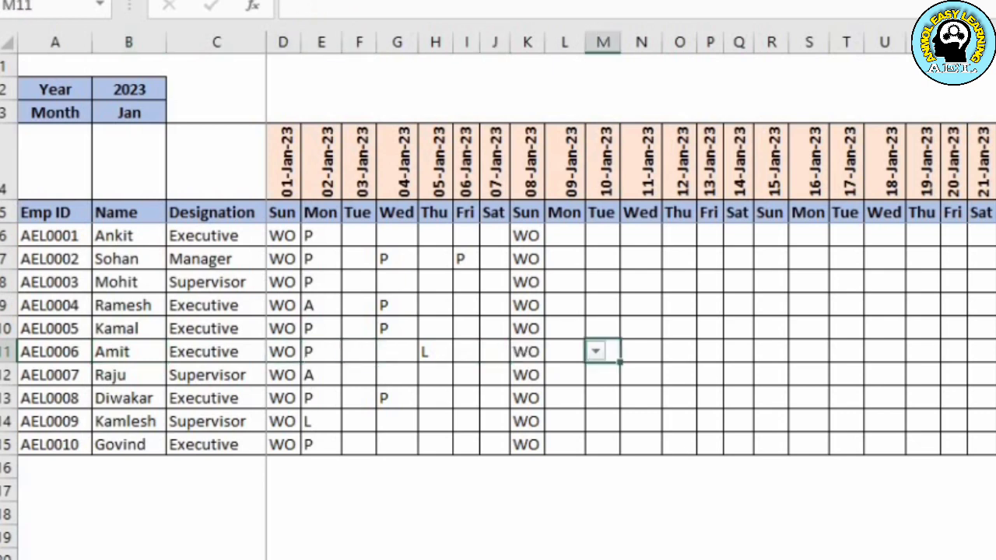
key(Right)
key(Right)
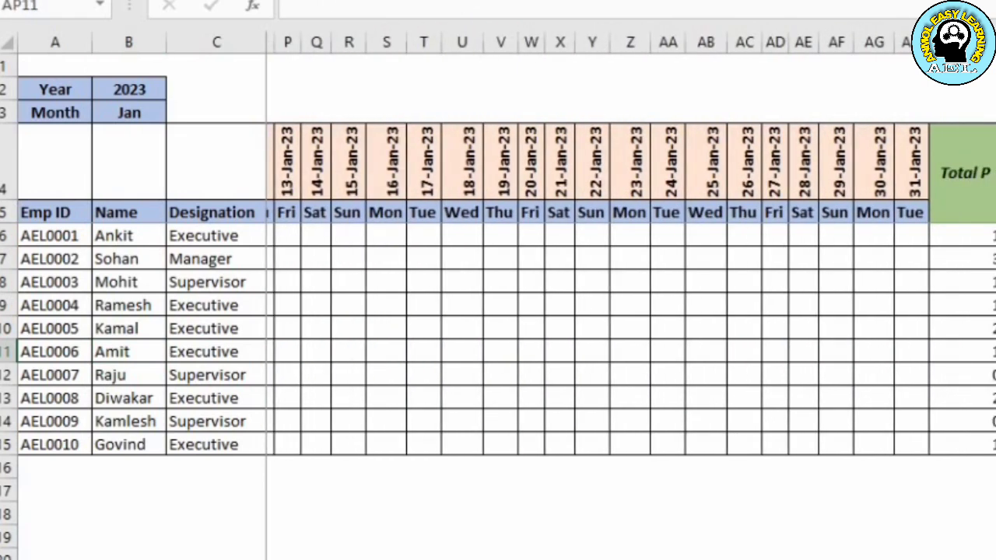